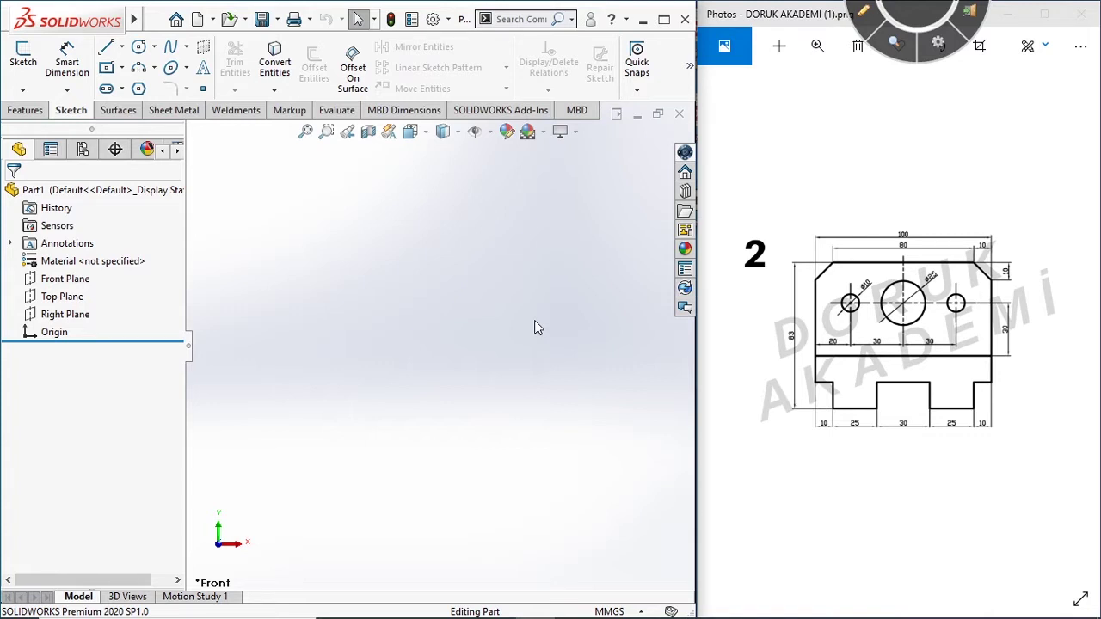
# Select Top Plane in the FeatureManager tree and begin the new Sketch11 on it
pyautogui.click(86, 285)
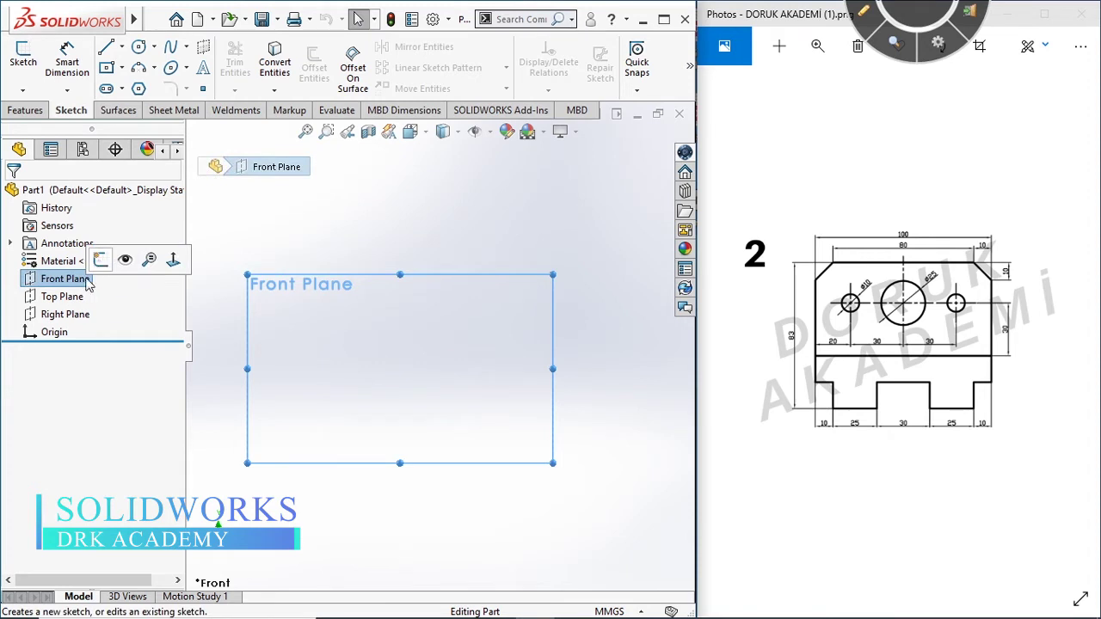
pyautogui.click(84, 296)
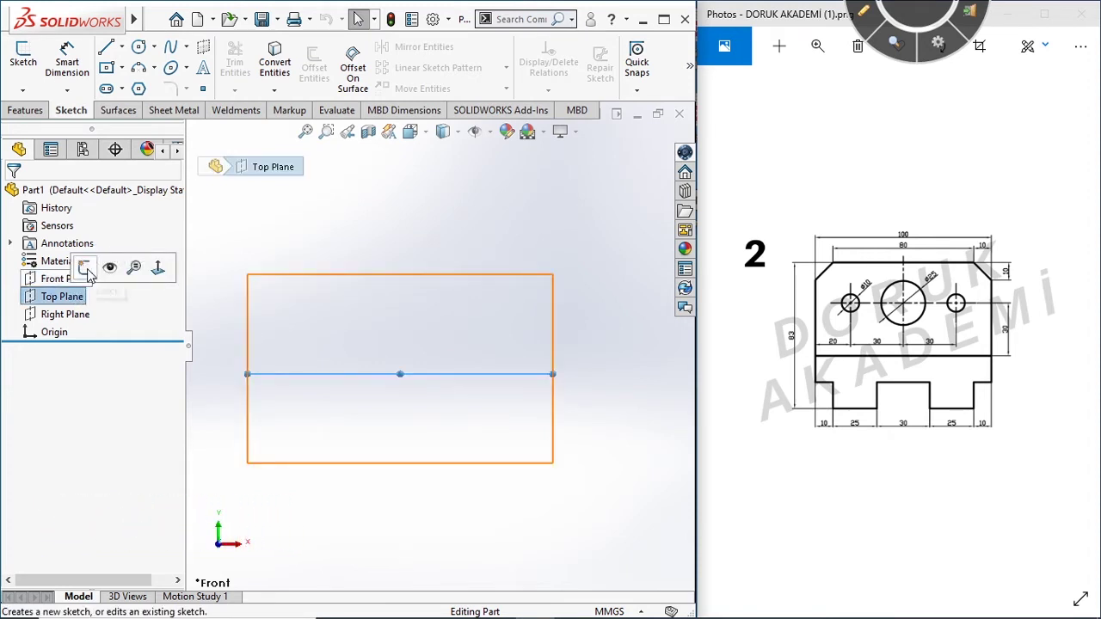
pyautogui.click(87, 269)
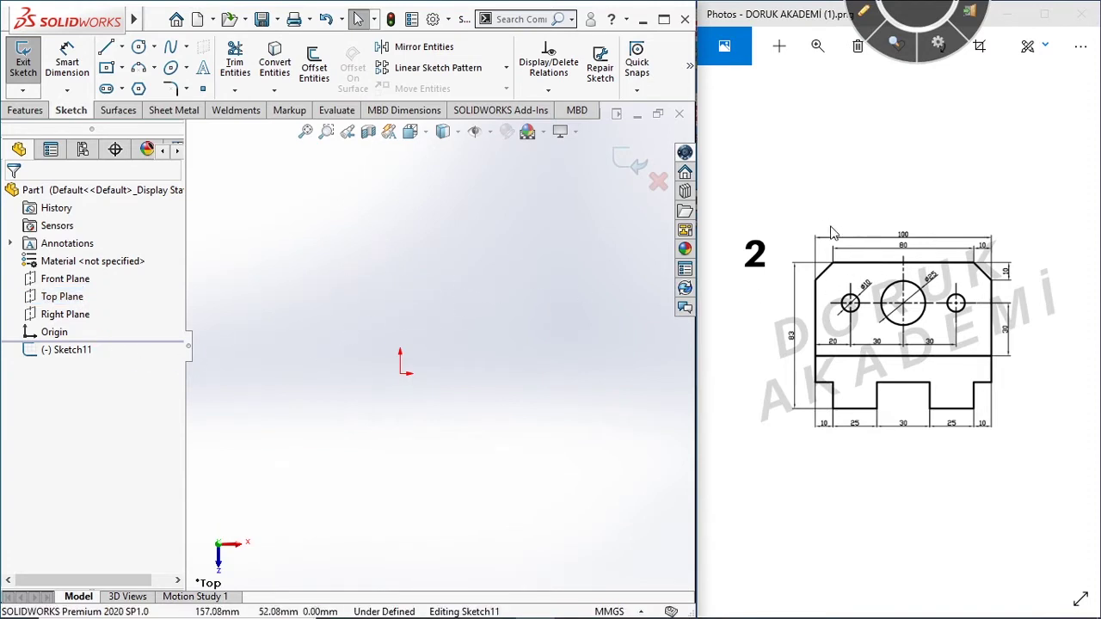
# Zoom into the reference drawing and pen-mark its chamfer, notches, middle line and three holes
pyautogui.click(817, 46)
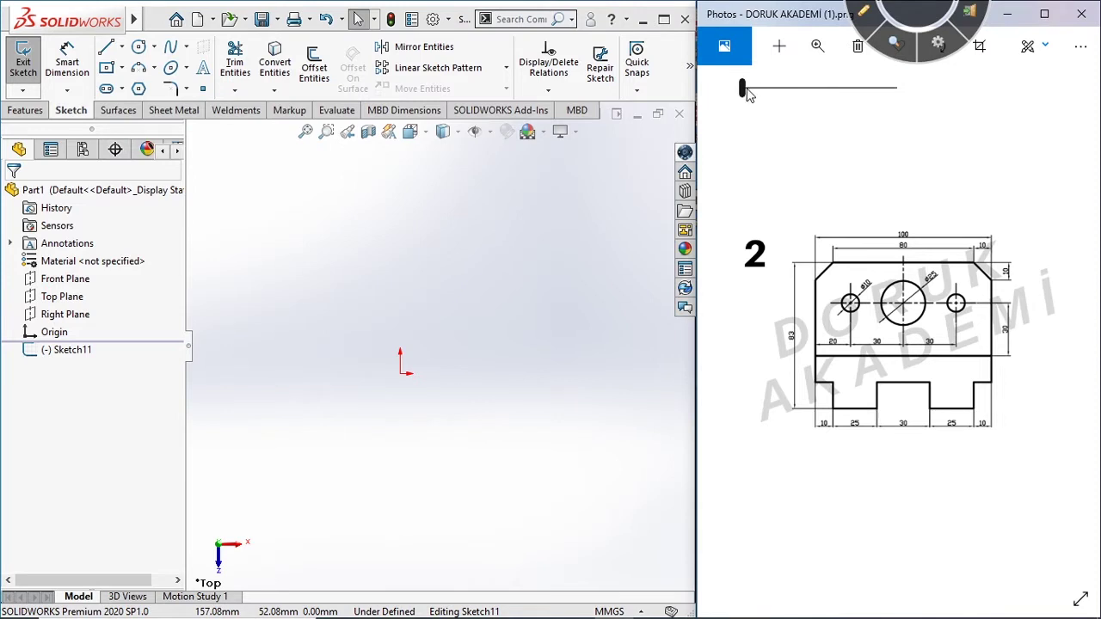
pyautogui.moveTo(745, 89); pyautogui.dragTo(749, 94)
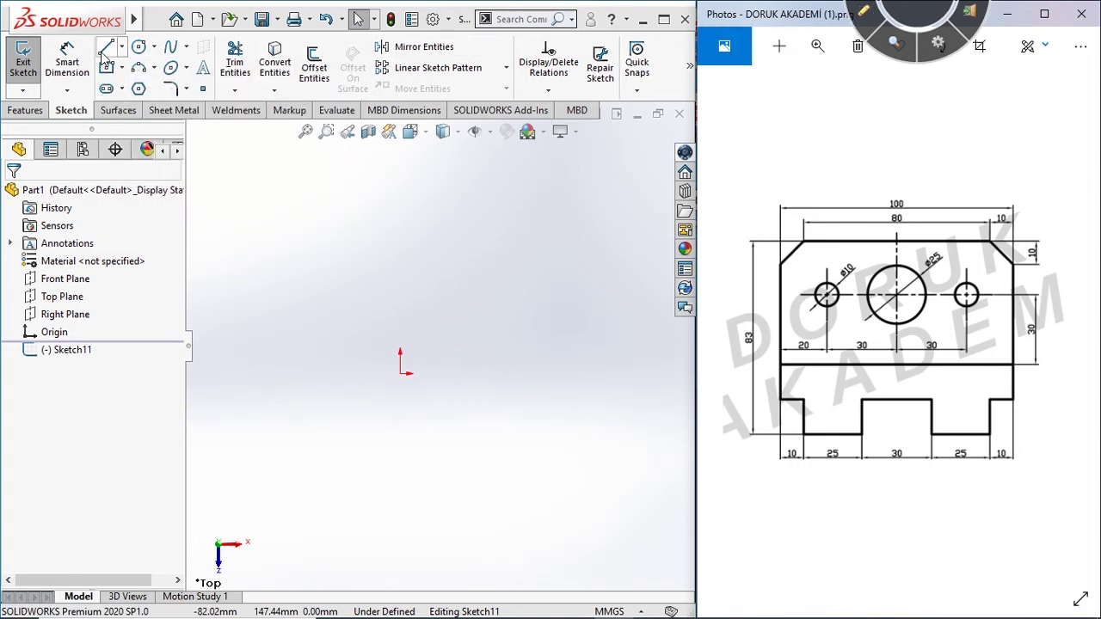
pyautogui.click(867, 19)
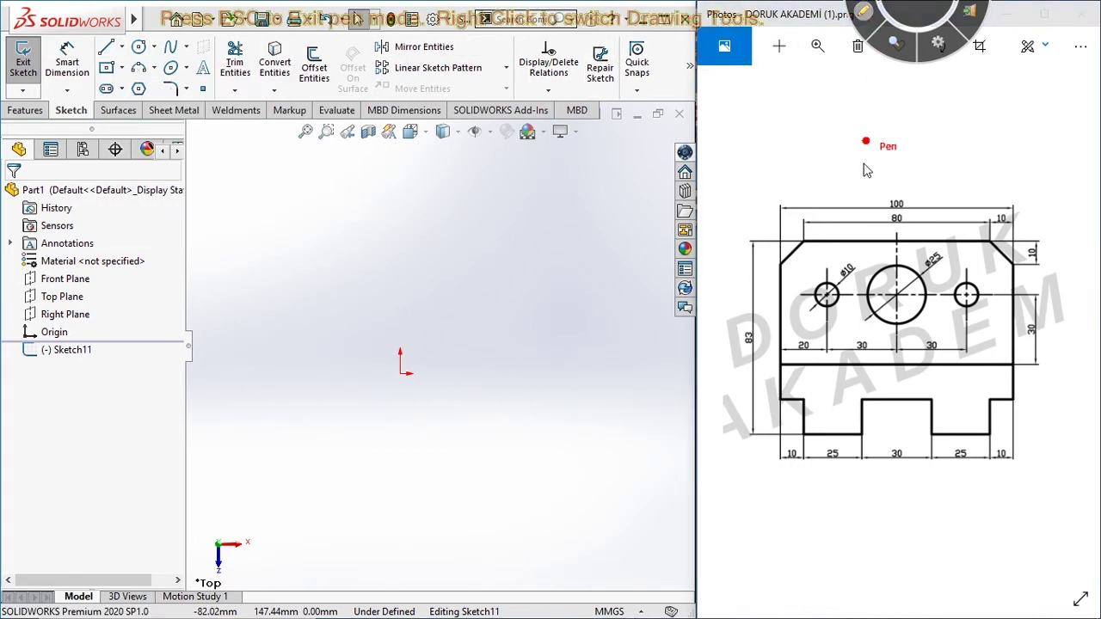
pyautogui.moveTo(805, 236); pyautogui.dragTo(787, 265)
pyautogui.moveTo(792, 311)
pyautogui.mouseDown()
pyautogui.moveTo(802, 410)
pyautogui.moveTo(860, 454)
pyautogui.moveTo(933, 405)
pyautogui.moveTo(990, 443)
pyautogui.moveTo(1028, 411)
pyautogui.moveTo(1033, 250)
pyautogui.moveTo(967, 230)
pyautogui.moveTo(794, 234)
pyautogui.mouseUp()
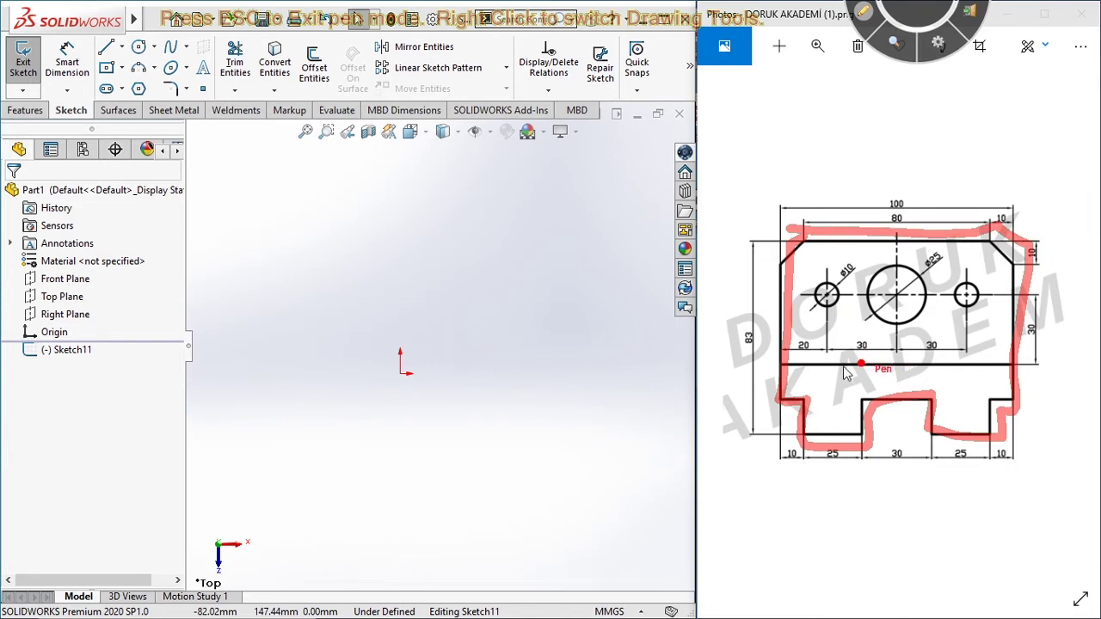
pyautogui.moveTo(787, 367); pyautogui.dragTo(1017, 368)
pyautogui.moveTo(827, 284); pyautogui.dragTo(824, 288)
pyautogui.moveTo(899, 273)
pyautogui.mouseDown()
pyautogui.moveTo(911, 282)
pyautogui.moveTo(895, 301)
pyautogui.mouseUp()
pyautogui.moveTo(962, 291); pyautogui.dragTo(966, 287)
# Clear the ink, then annotate the drawing's centre line and the mirror feature before clearing again
pyautogui.click(867, 17)
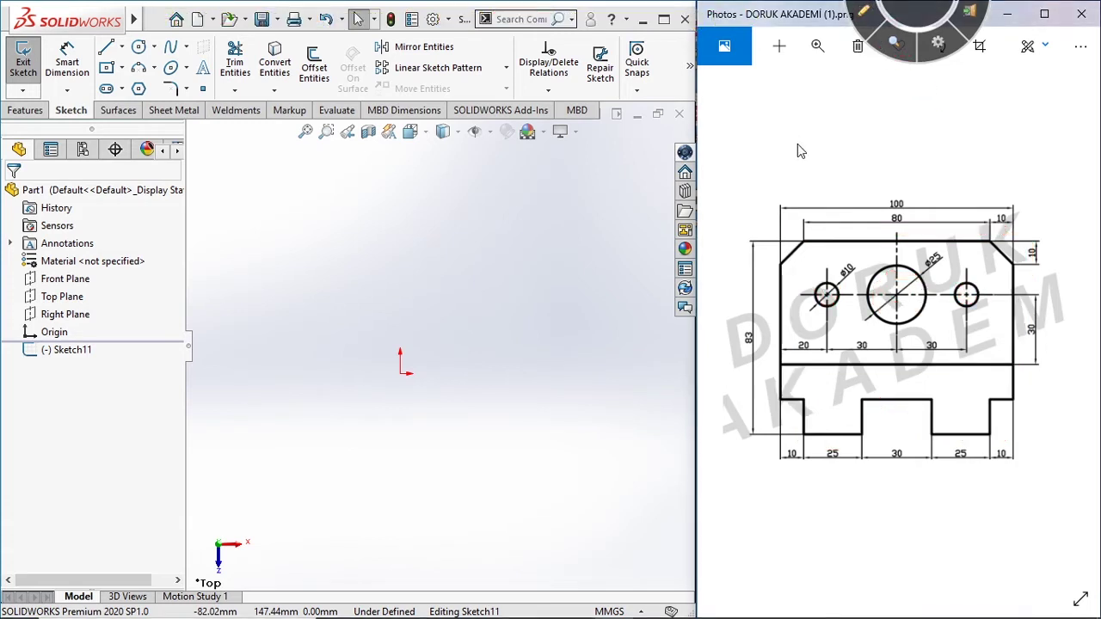
pyautogui.click(864, 12)
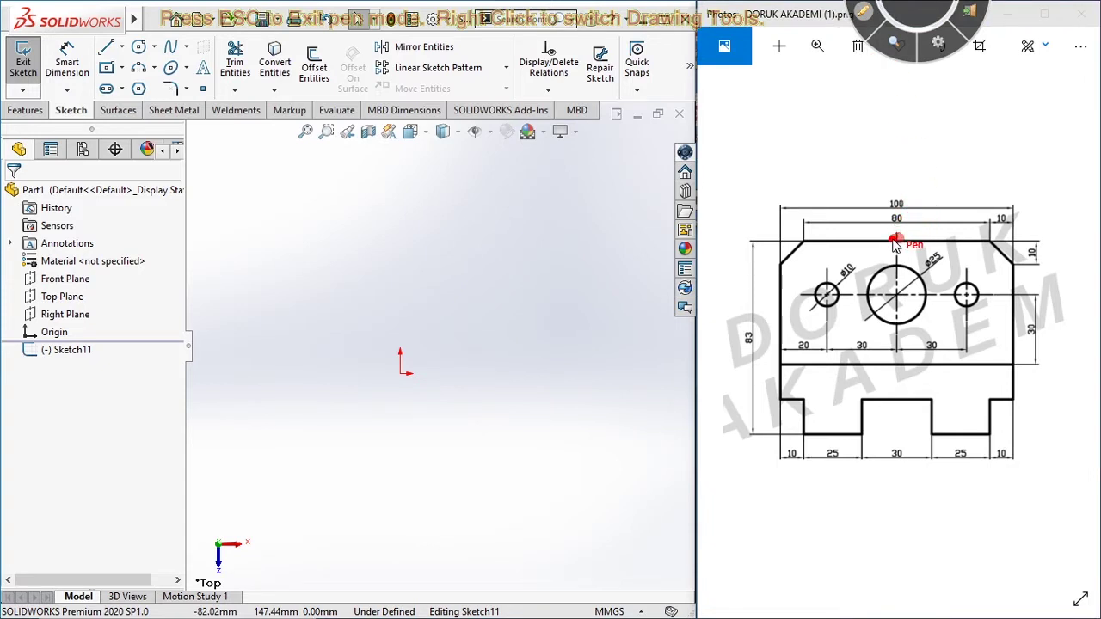
pyautogui.moveTo(893, 157); pyautogui.dragTo(901, 502)
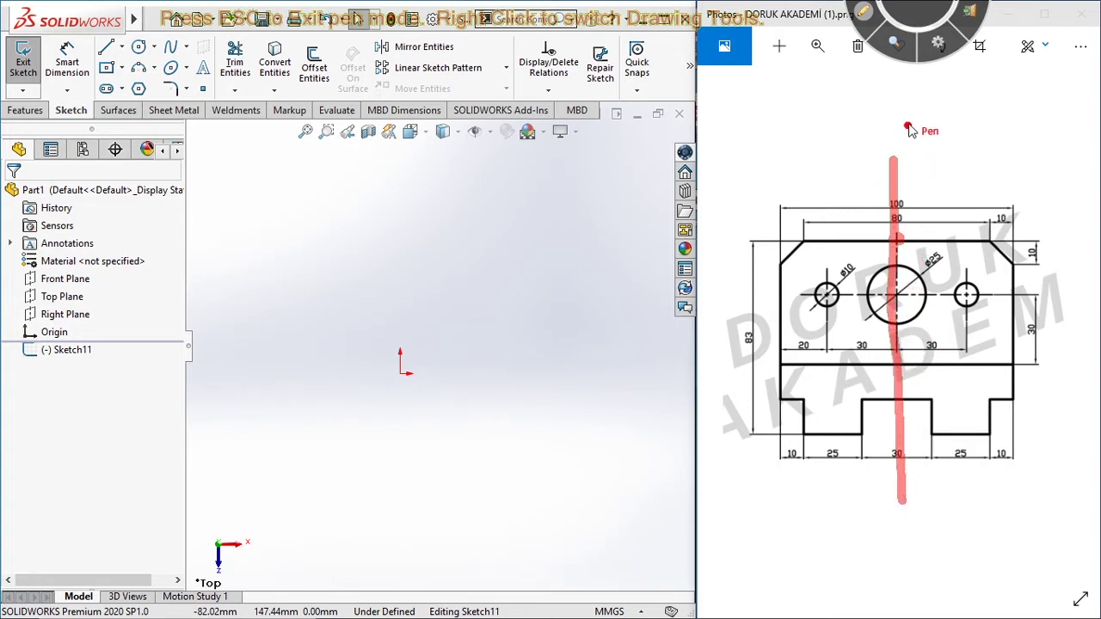
pyautogui.moveTo(913, 118)
pyautogui.mouseDown()
pyautogui.moveTo(817, 109)
pyautogui.moveTo(944, 151)
pyautogui.moveTo(982, 195)
pyautogui.mouseUp()
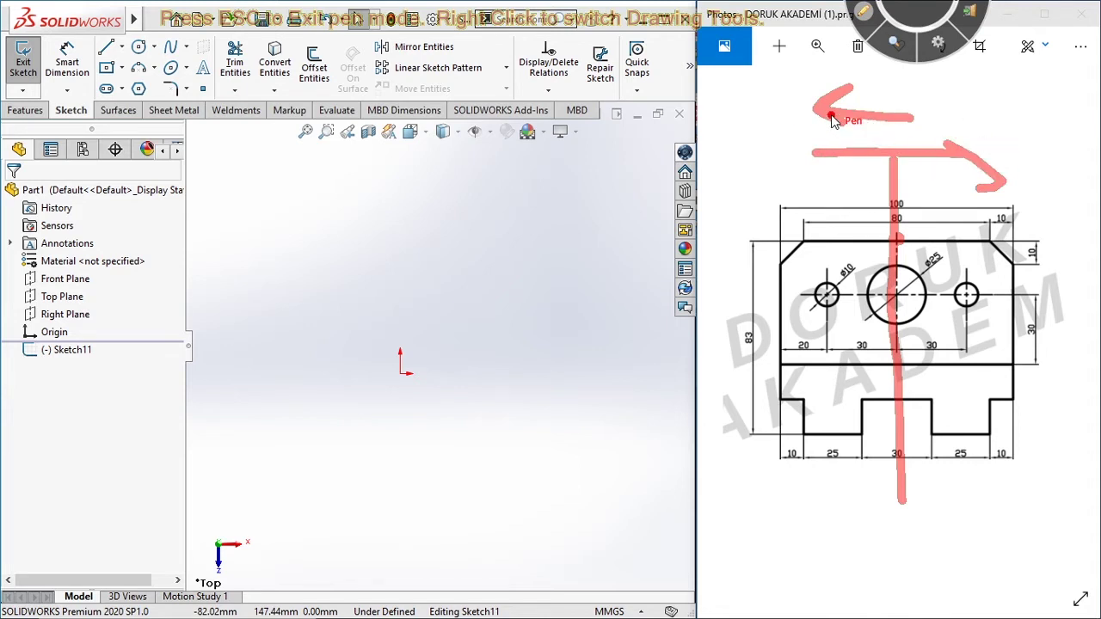
pyautogui.click(865, 17)
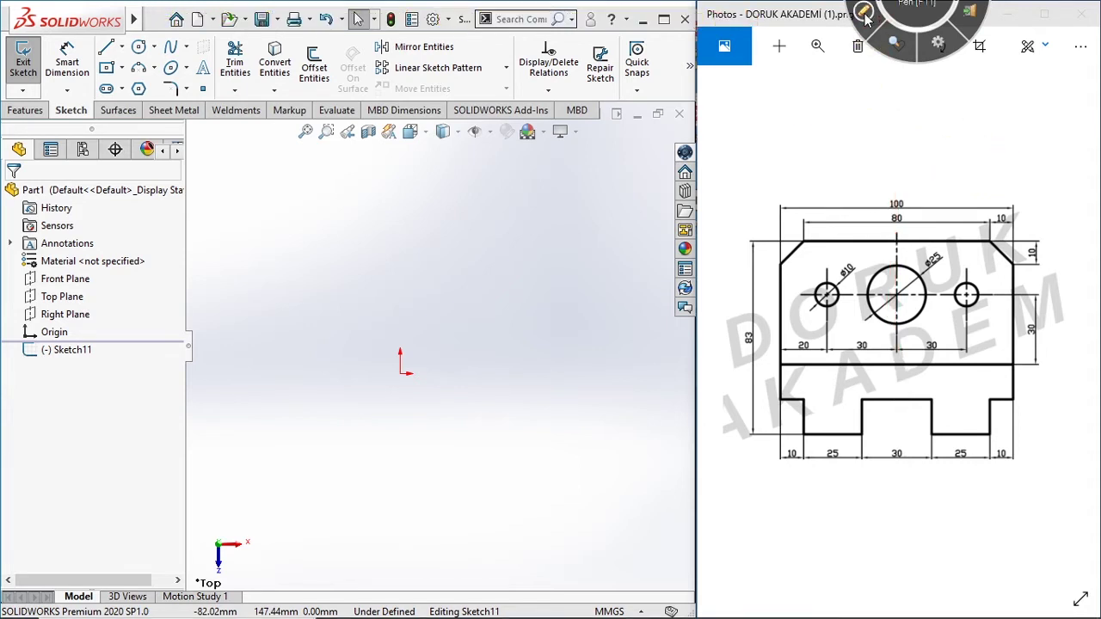
pyautogui.click(864, 17)
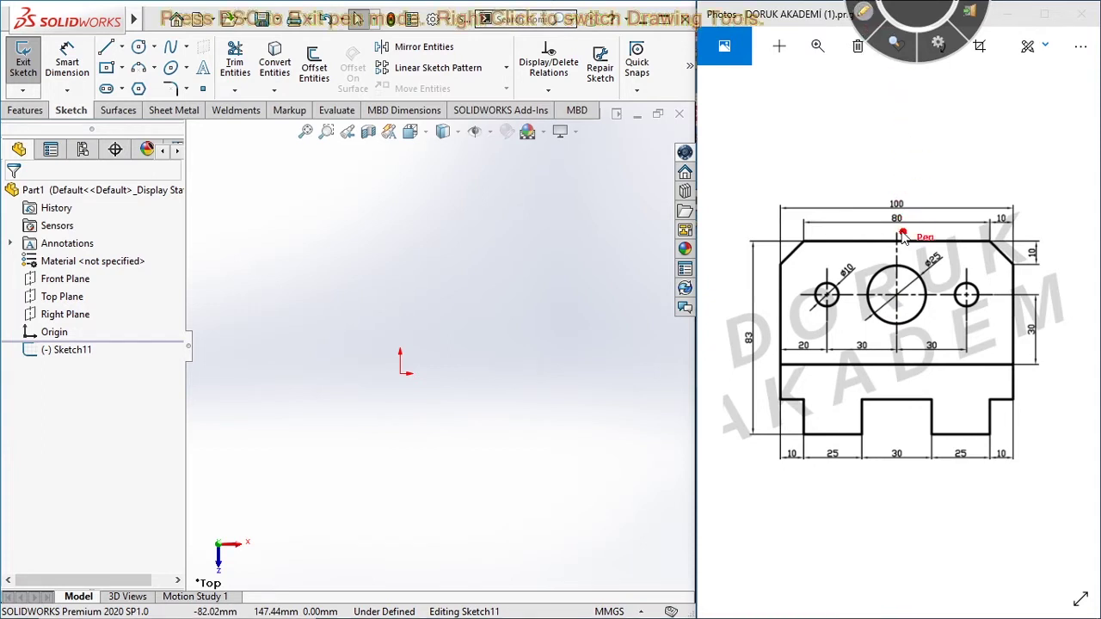
pyautogui.moveTo(401, 67); pyautogui.dragTo(570, 41)
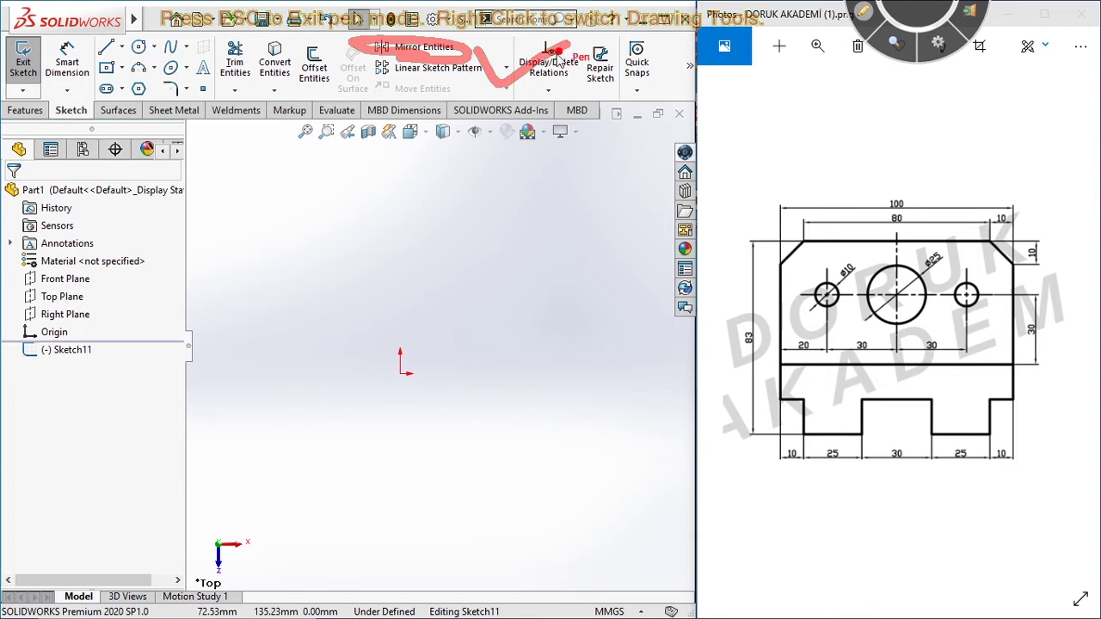
pyautogui.click(869, 17)
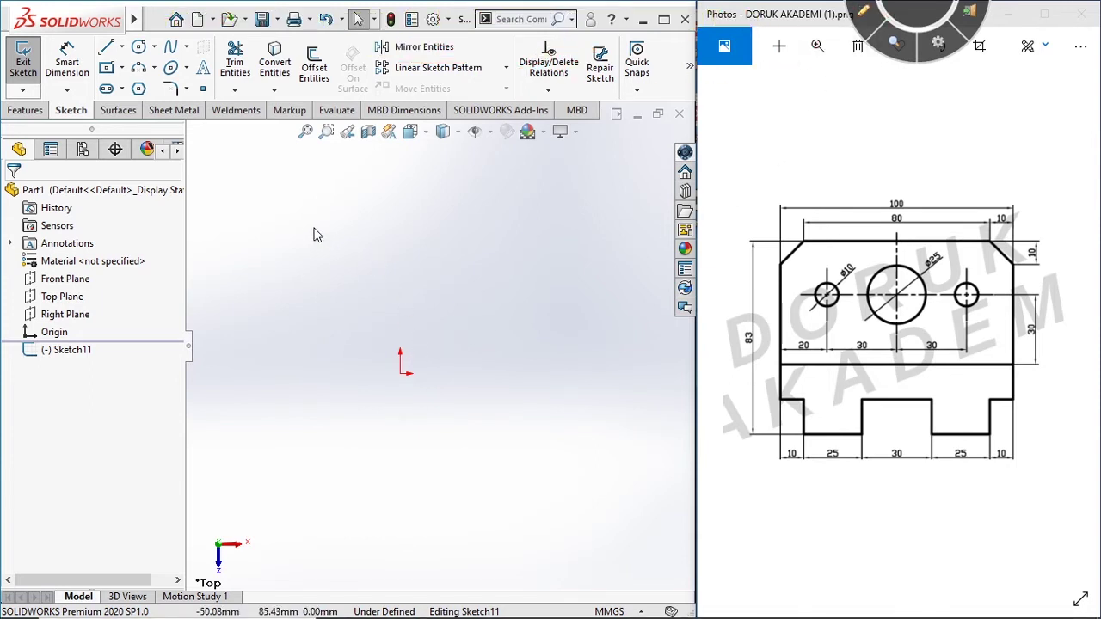
pyautogui.click(105, 46)
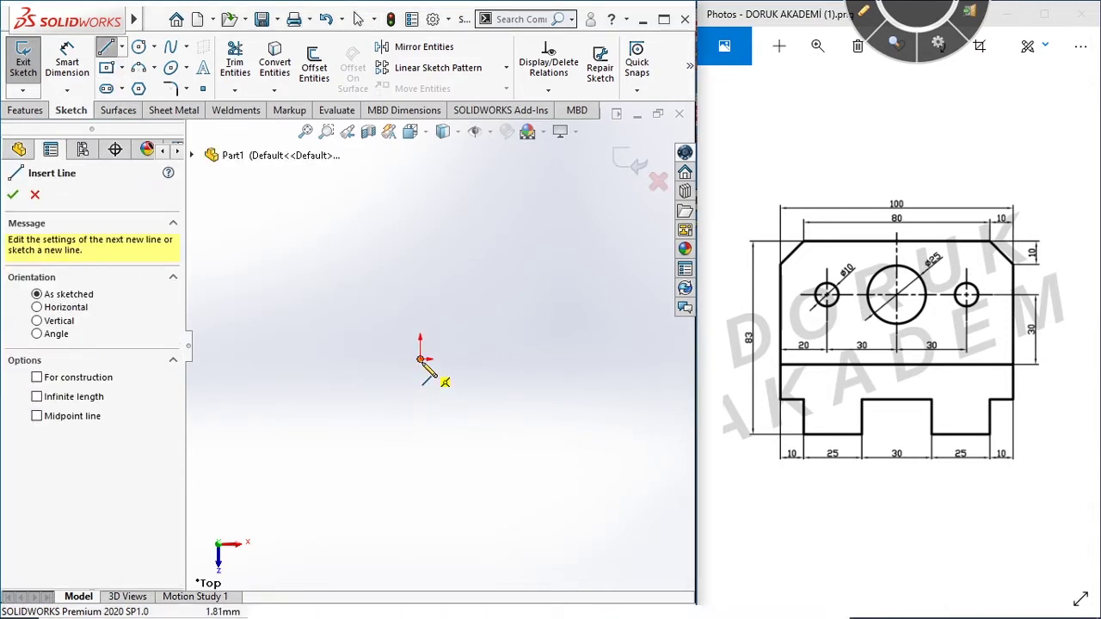
# Draw lines from the origin for the top edge, angled chamfer and upper right side
pyautogui.click(420, 360)
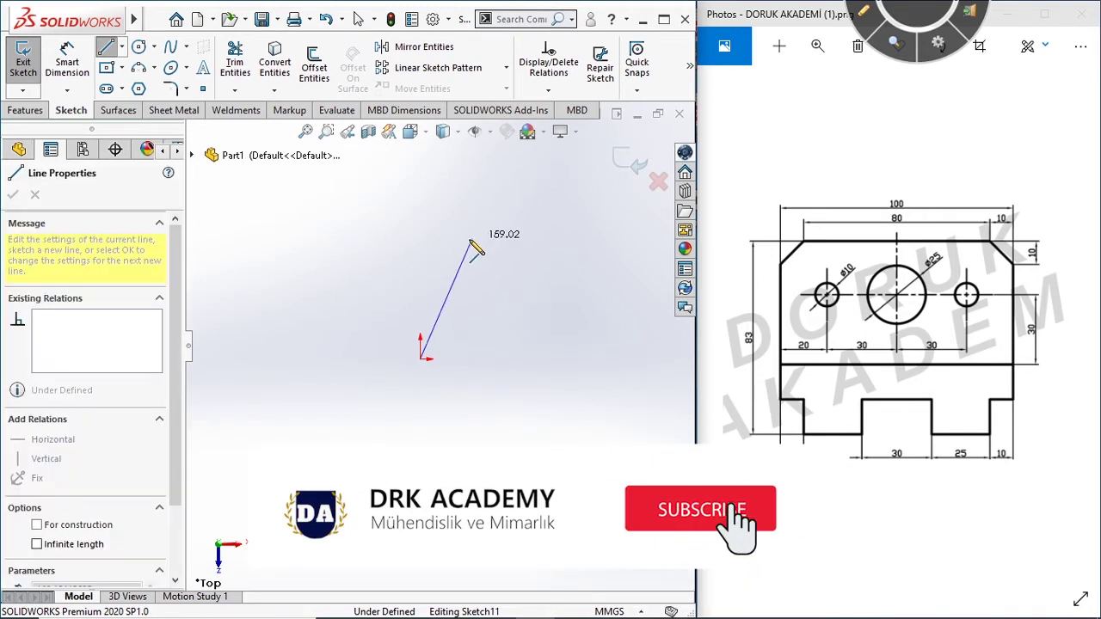
pyautogui.click(560, 359)
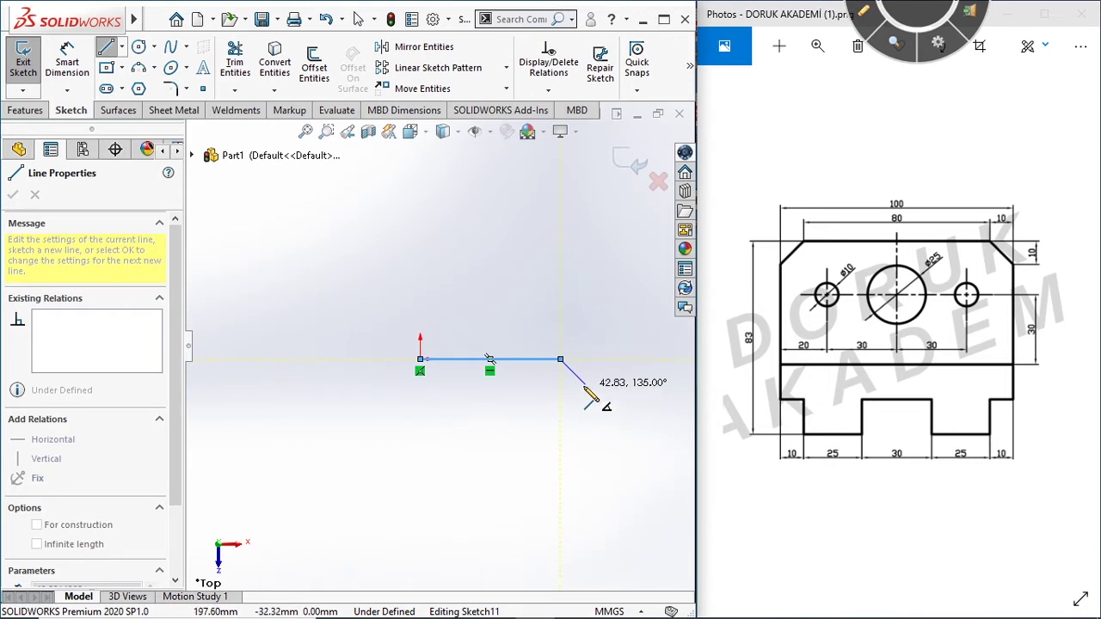
pyautogui.click(607, 394)
pyautogui.click(608, 522)
pyautogui.scroll(2, 608, 522)
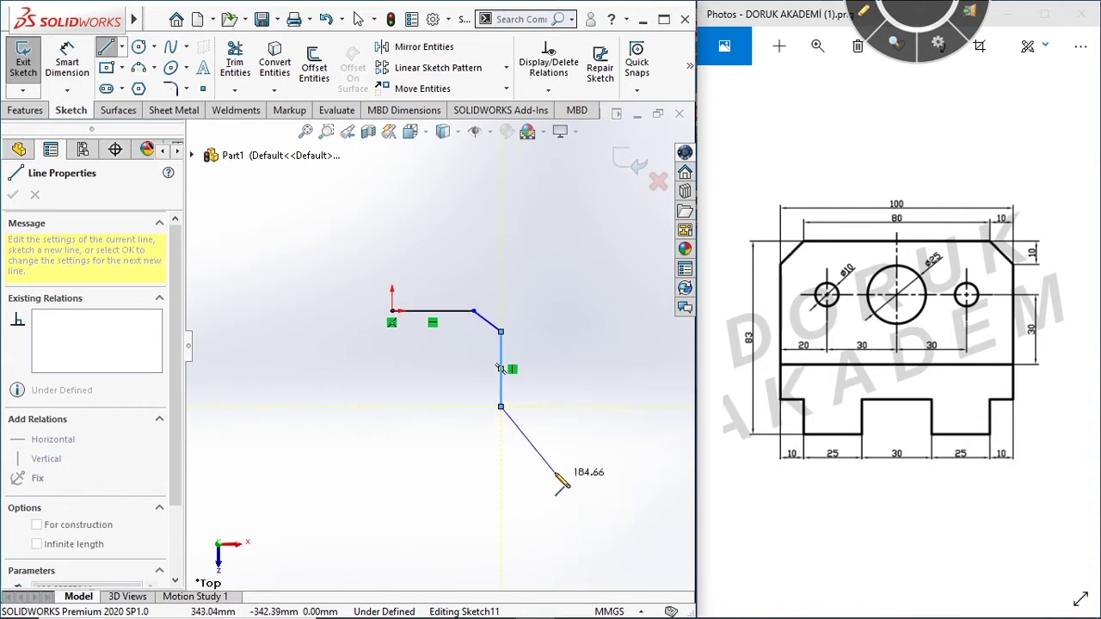
pyautogui.scroll(-2, 513, 473)
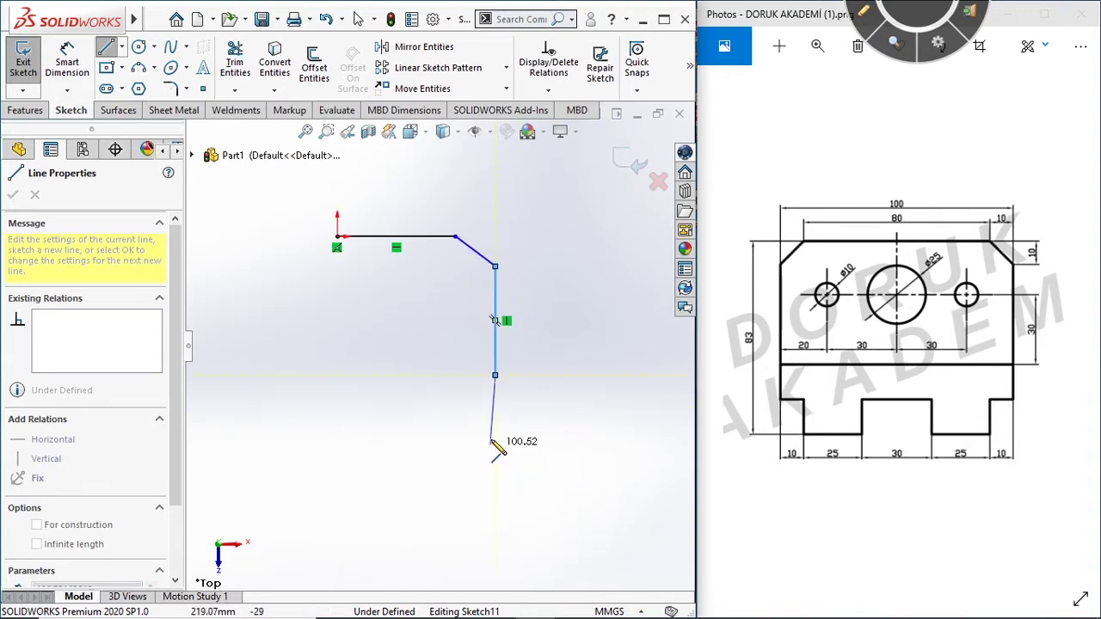
# Continue the chain through the step and bottom notch, then end the line command
pyautogui.click(447, 431)
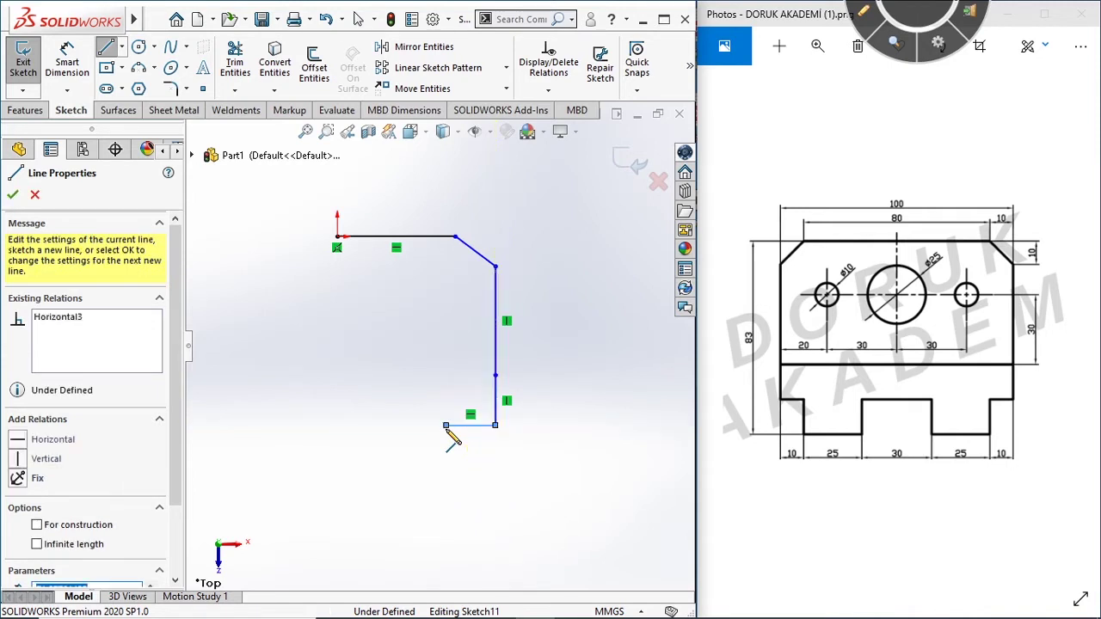
pyautogui.click(422, 508)
pyautogui.click(374, 507)
pyautogui.click(375, 425)
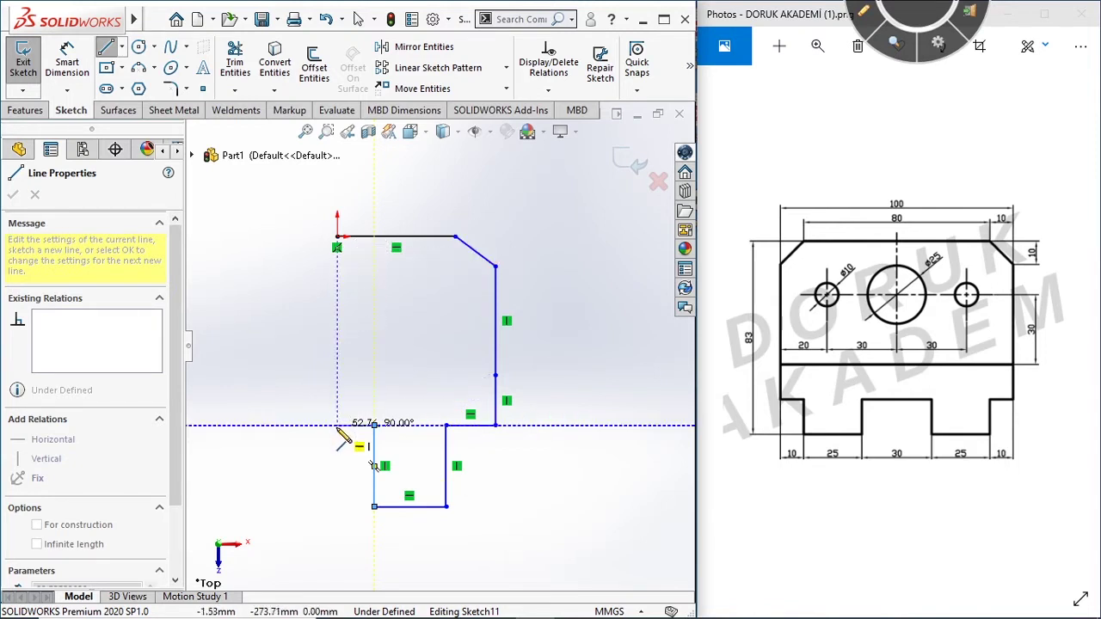
pyautogui.rightClick(291, 378)
pyautogui.click(320, 382)
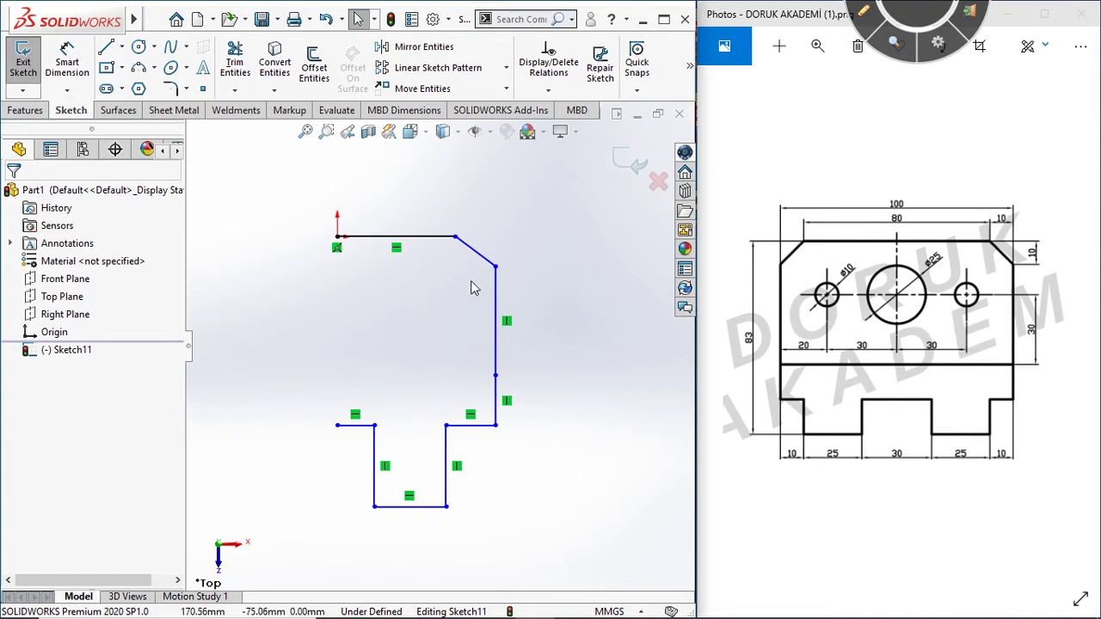
pyautogui.click(107, 50)
# Try starting Smart Dimension via mouse gestures and the toolbar, cancelling twice before resuming dimensioning
pyautogui.click(108, 50)
pyautogui.moveTo(543, 233); pyautogui.dragTo(564, 243, button='right')
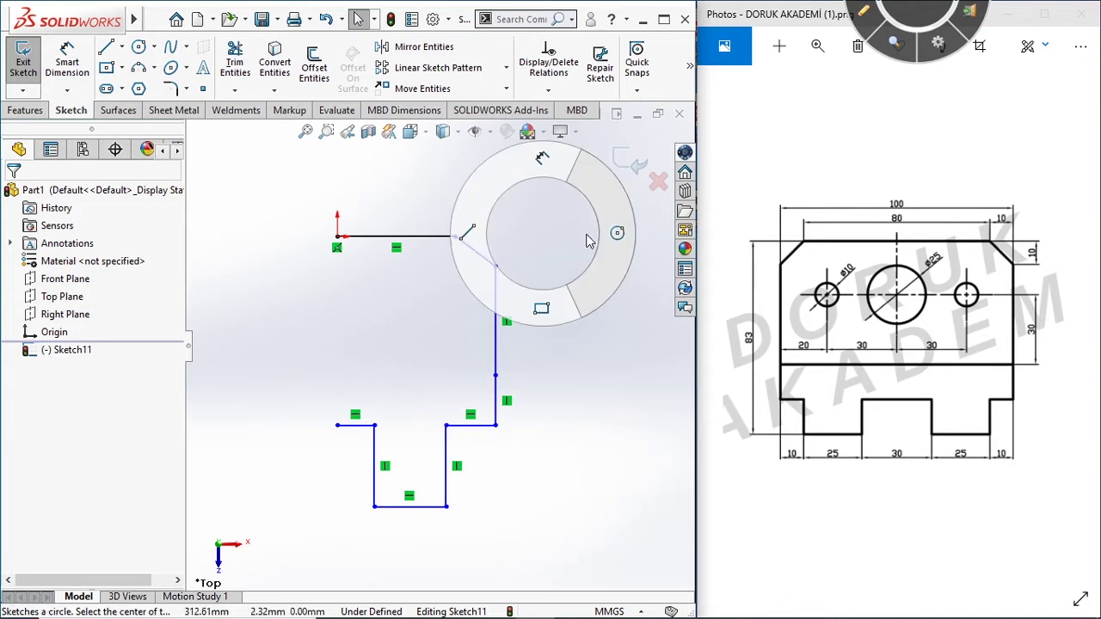
pyautogui.moveTo(563, 249); pyautogui.dragTo(555, 277, button='right')
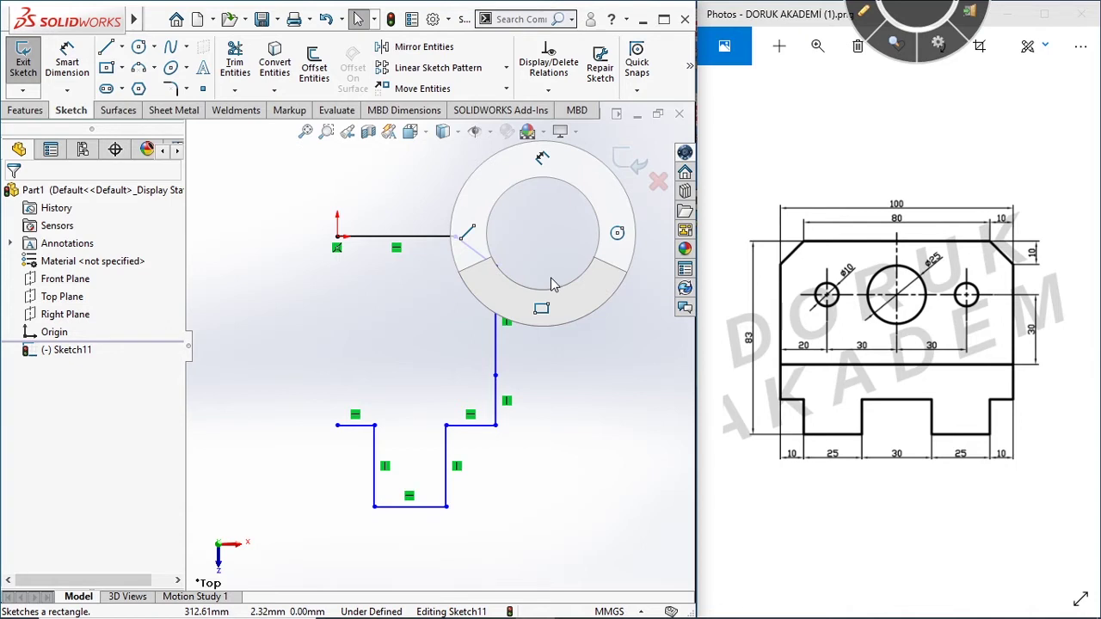
pyautogui.moveTo(551, 262); pyautogui.dragTo(530, 243, button='right')
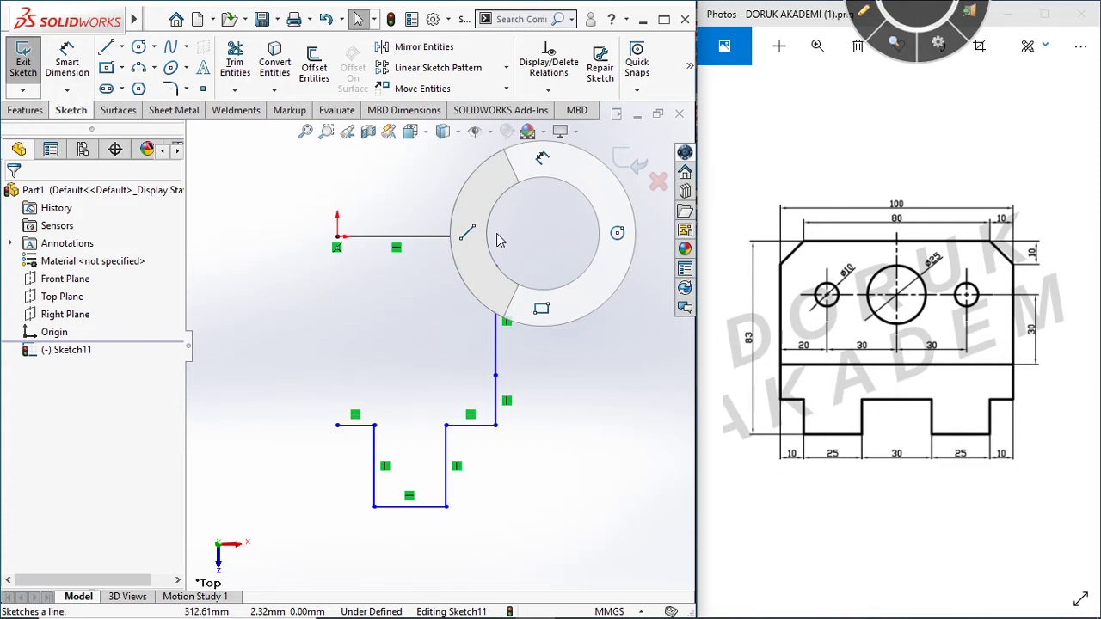
pyautogui.moveTo(497, 241); pyautogui.dragTo(532, 220, button='right')
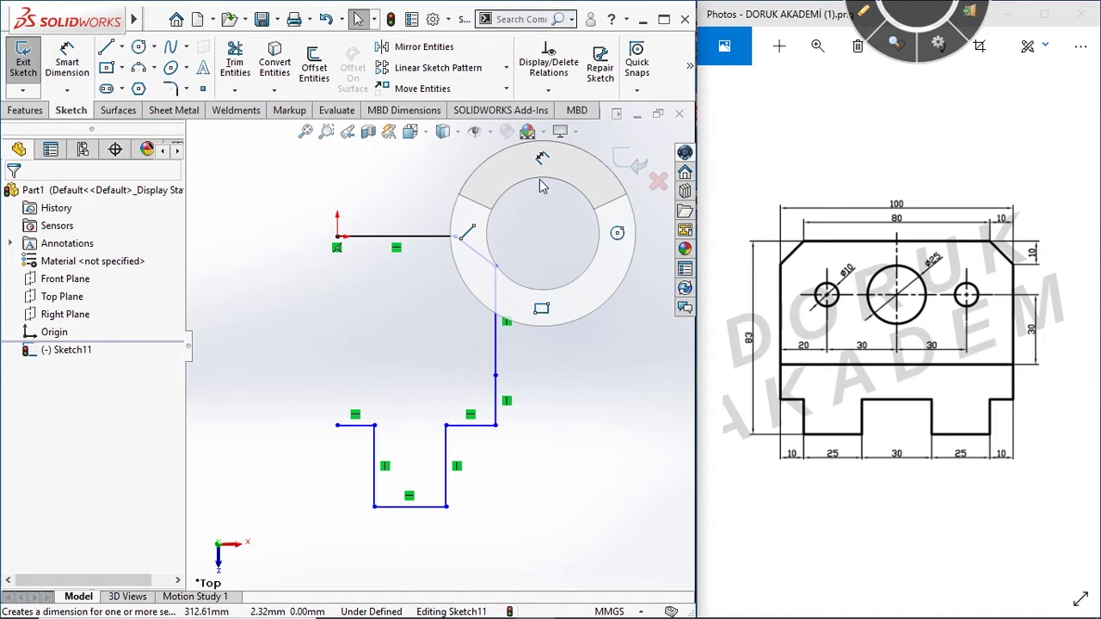
pyautogui.moveTo(542, 188); pyautogui.dragTo(544, 169, button='right')
pyautogui.press('Escape')
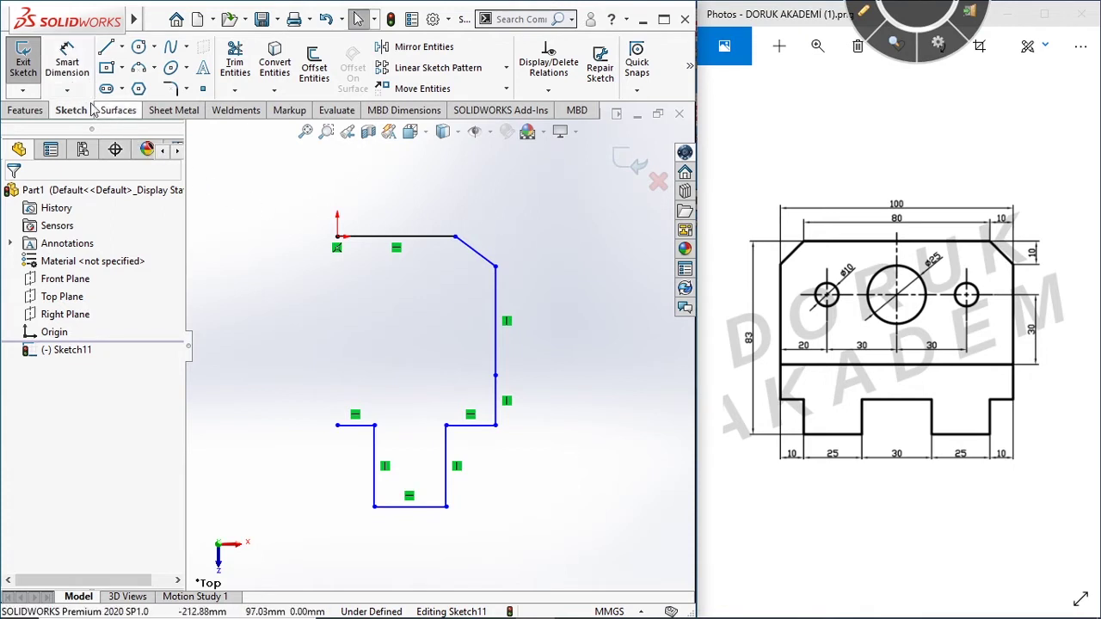
pyautogui.click(67, 65)
pyautogui.press('Escape')
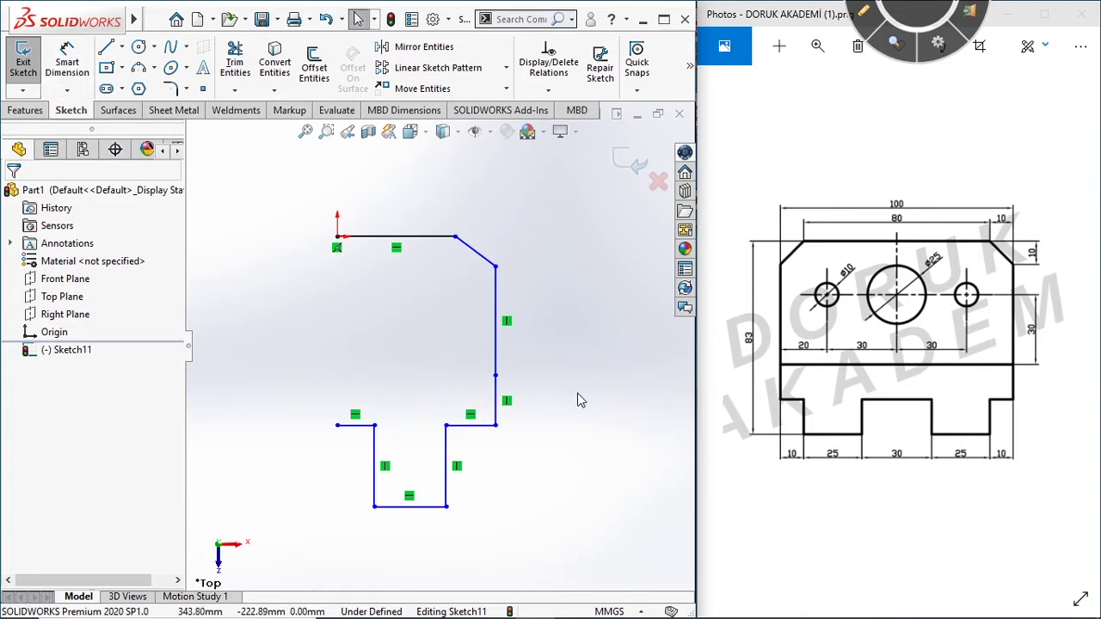
pyautogui.moveTo(577, 388); pyautogui.dragTo(579, 252, button='right')
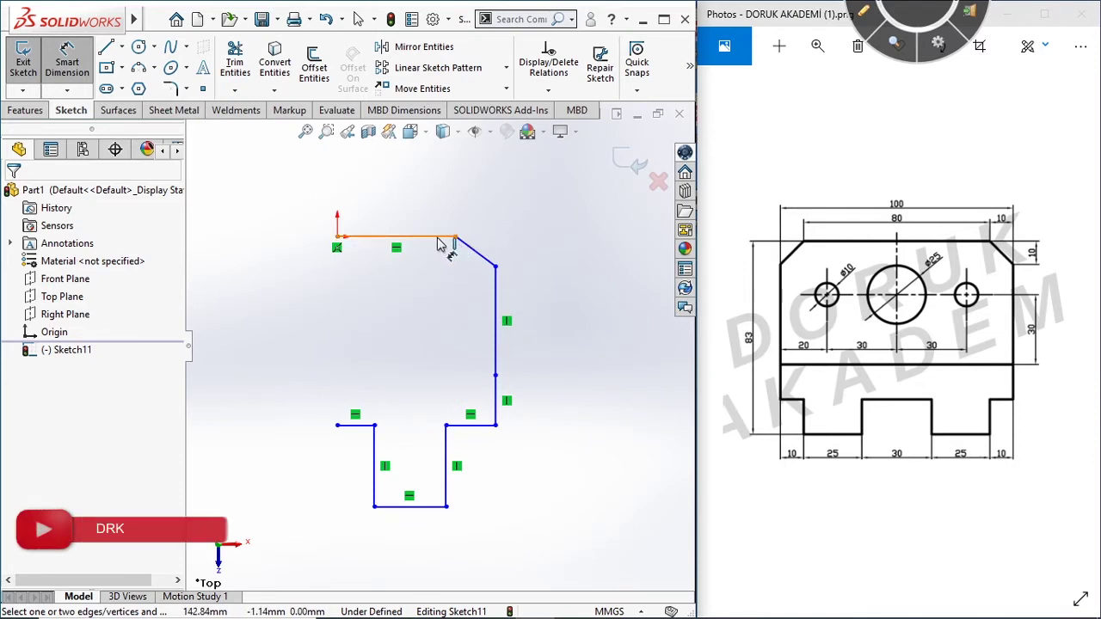
# Pen-mark the 40 half-width, chamfer, right side and notch leg on the reference drawing, then clear it
pyautogui.click(863, 11)
pyautogui.moveTo(896, 233); pyautogui.dragTo(897, 256)
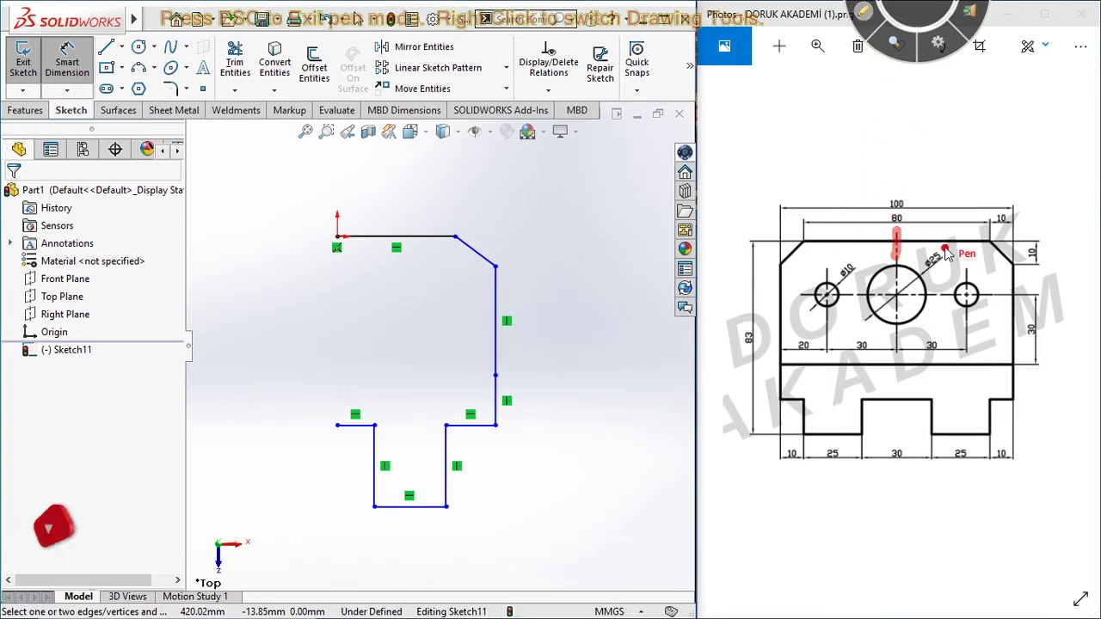
pyautogui.moveTo(987, 230); pyautogui.dragTo(988, 254)
pyautogui.moveTo(802, 229); pyautogui.dragTo(802, 251)
pyautogui.moveTo(924, 232); pyautogui.dragTo(960, 249)
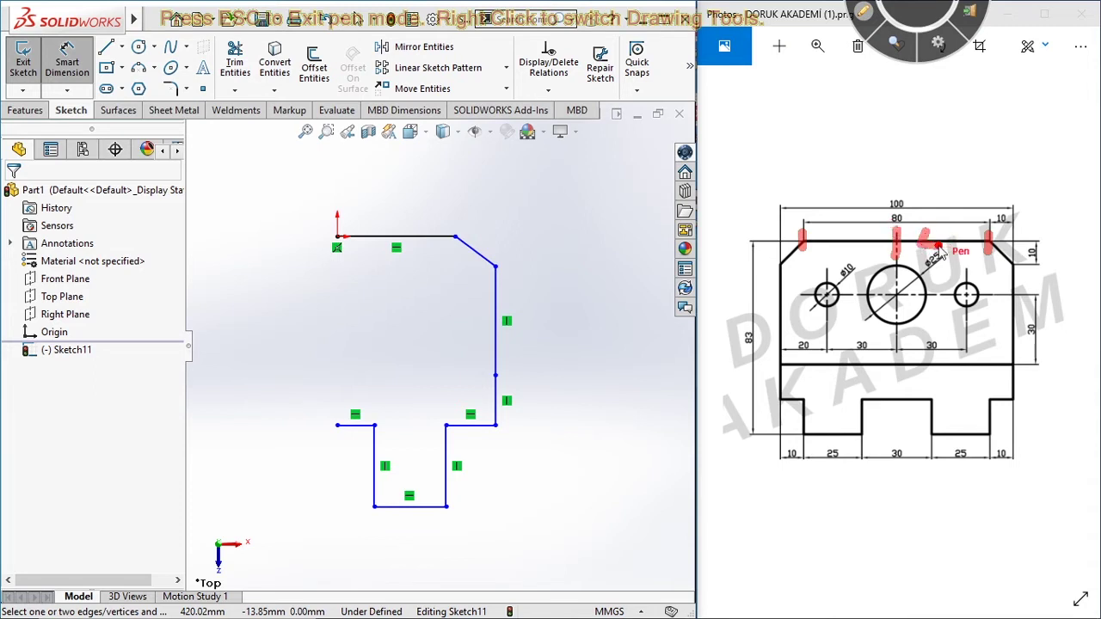
pyautogui.moveTo(951, 247); pyautogui.dragTo(945, 238)
pyautogui.click(1007, 246)
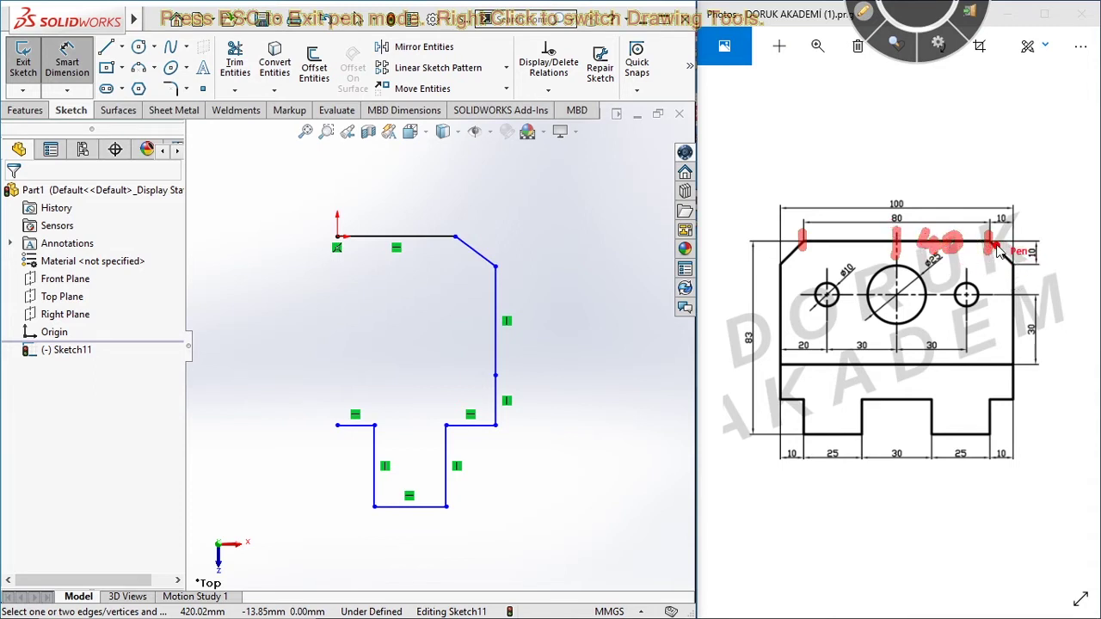
pyautogui.moveTo(1007, 246); pyautogui.dragTo(1020, 262)
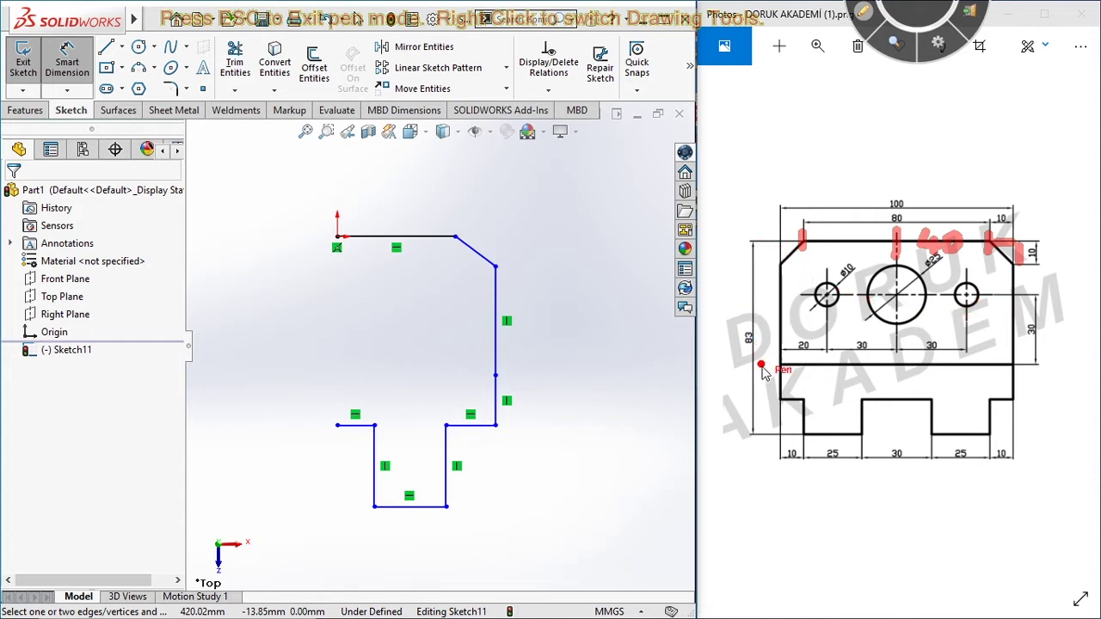
pyautogui.moveTo(996, 244)
pyautogui.mouseDown()
pyautogui.moveTo(1044, 346)
pyautogui.moveTo(1023, 370)
pyautogui.mouseUp()
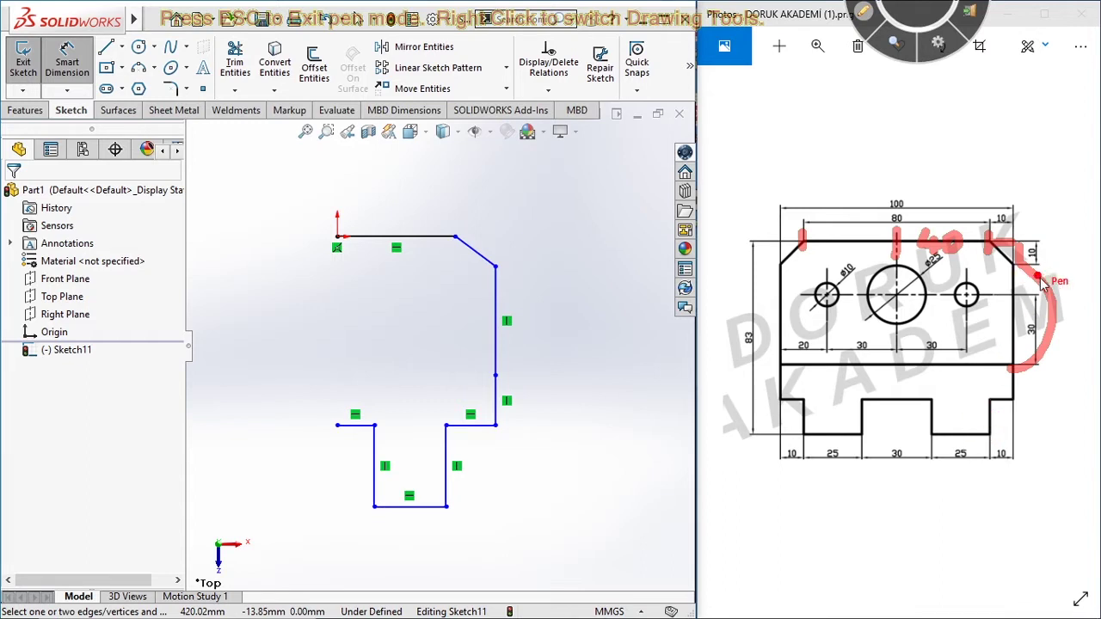
pyautogui.moveTo(1001, 306); pyautogui.dragTo(991, 369)
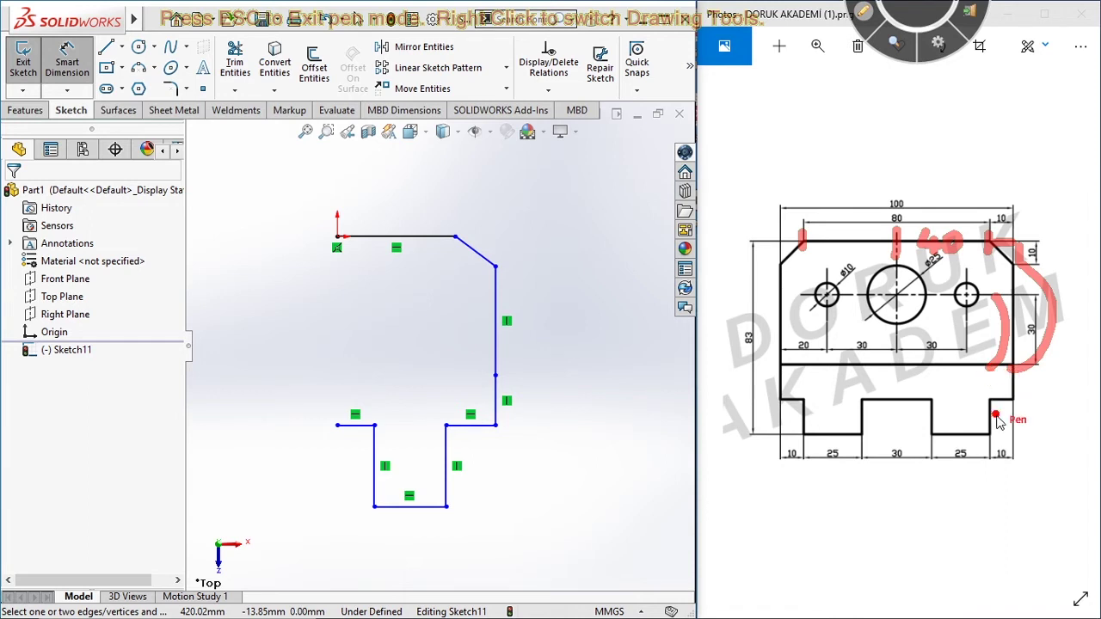
pyautogui.moveTo(1025, 370); pyautogui.dragTo(1022, 409)
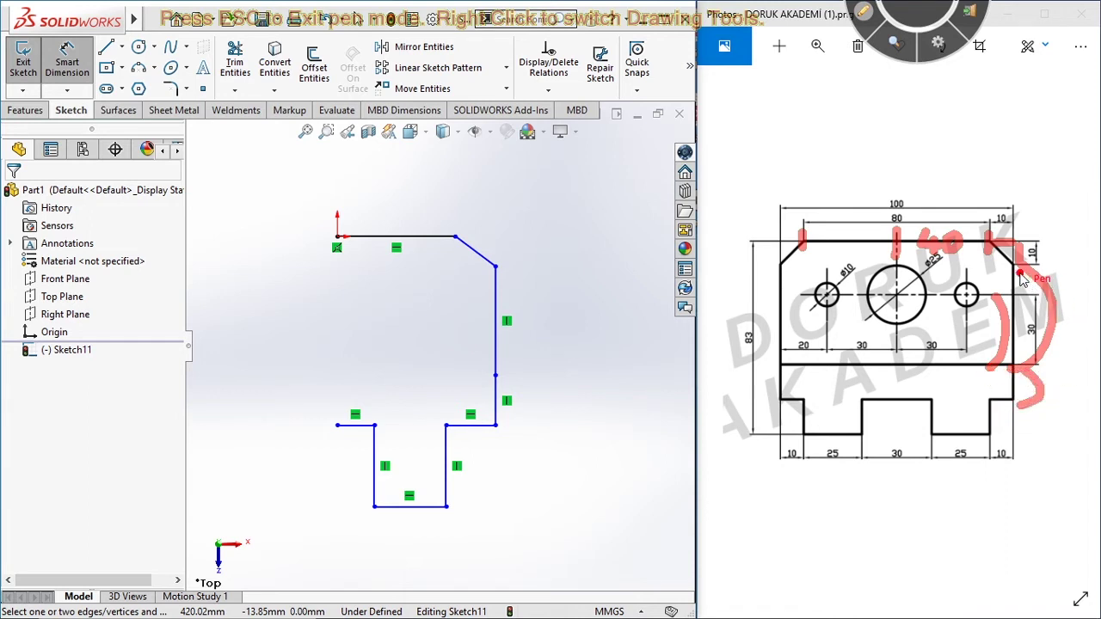
pyautogui.click(864, 19)
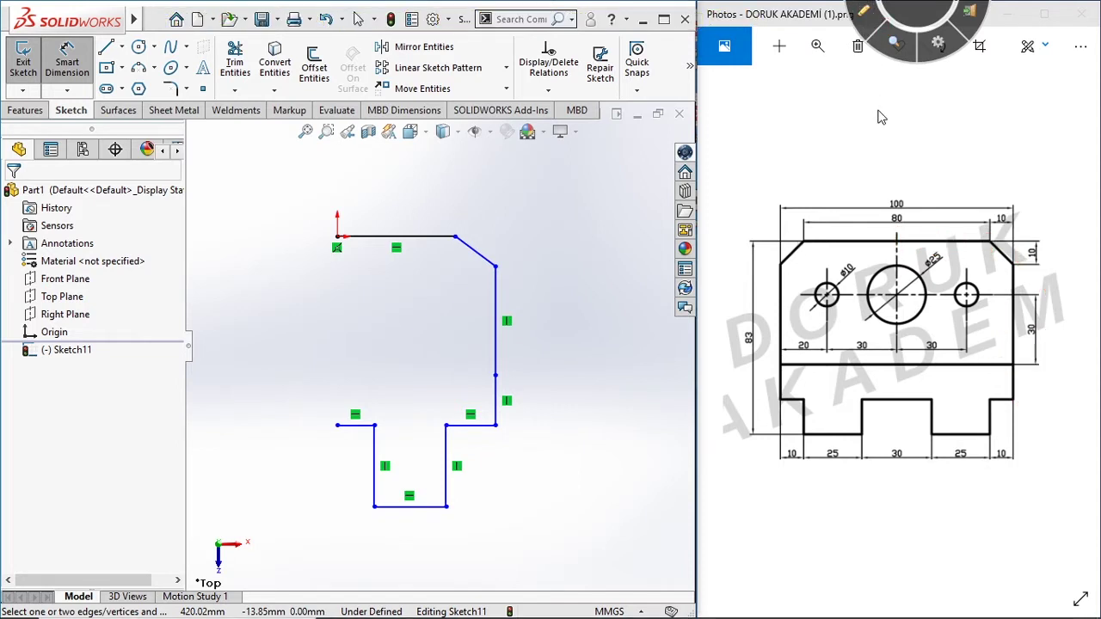
# Dimension the top edge to 40 mm
pyautogui.click(414, 238)
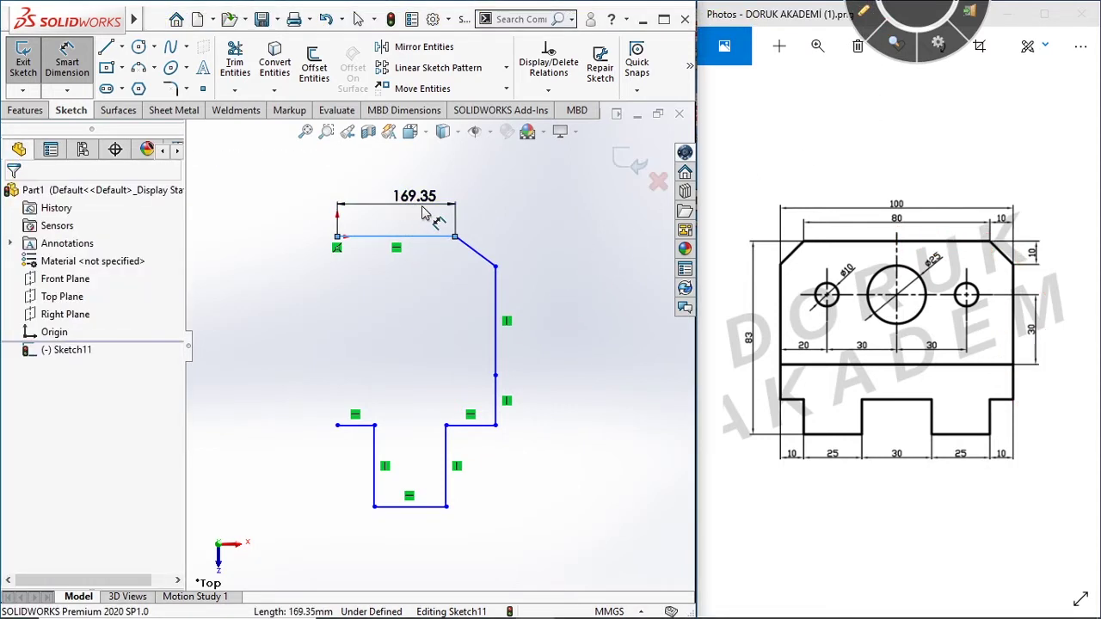
pyautogui.click(423, 208)
pyautogui.write('40')
pyautogui.press('Return')
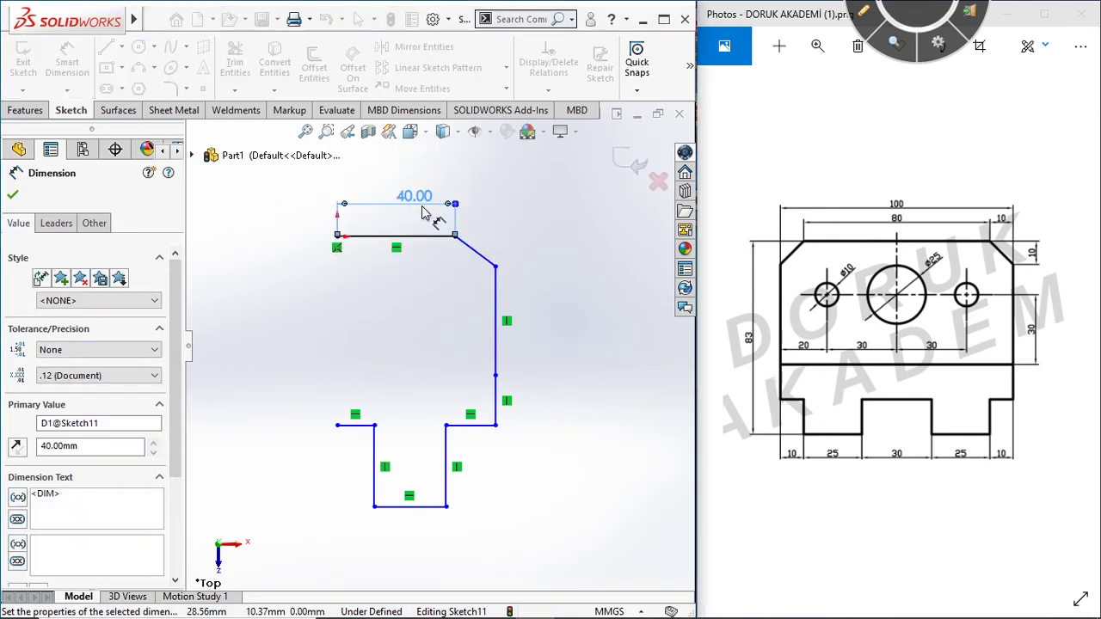
pyautogui.click(13, 197)
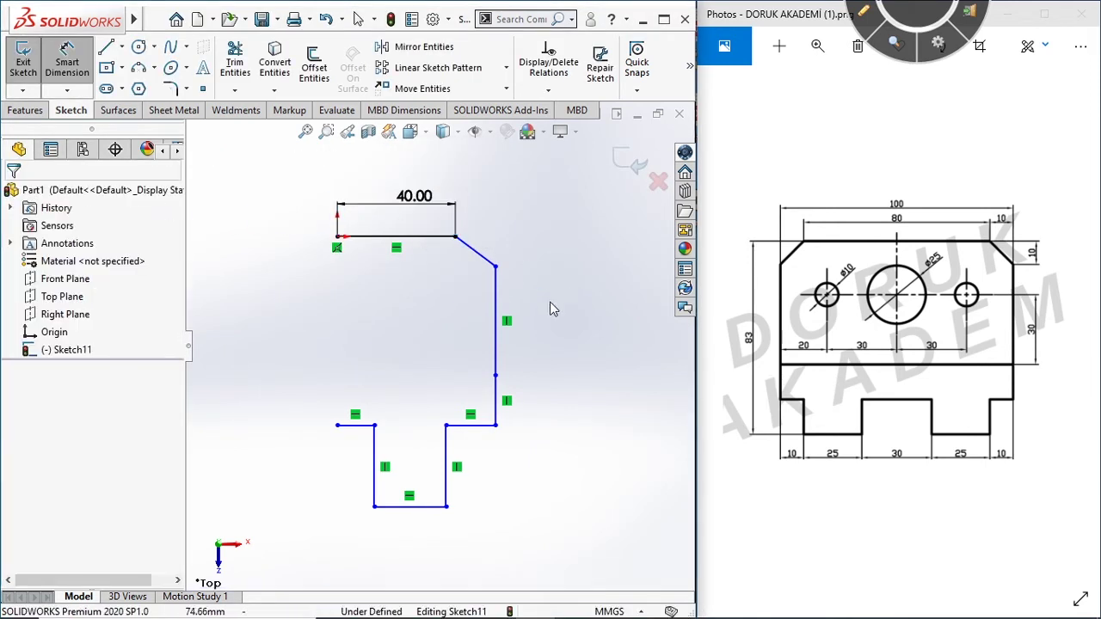
# Dimension the chamfer 10 mm vertically and 10 mm horizontally
pyautogui.click(455, 237)
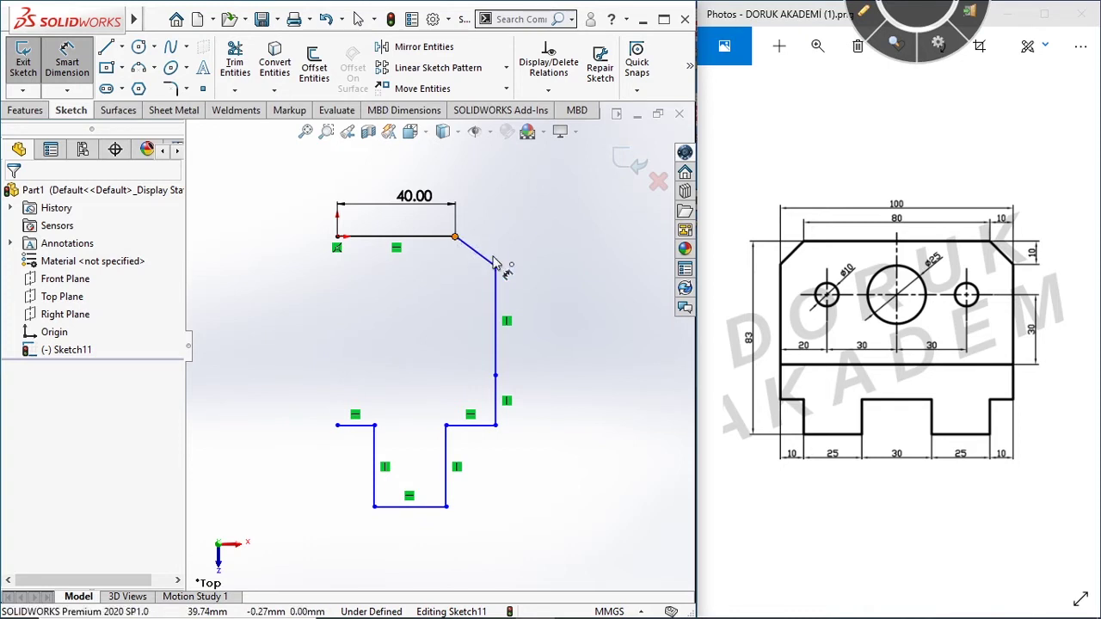
pyautogui.click(496, 268)
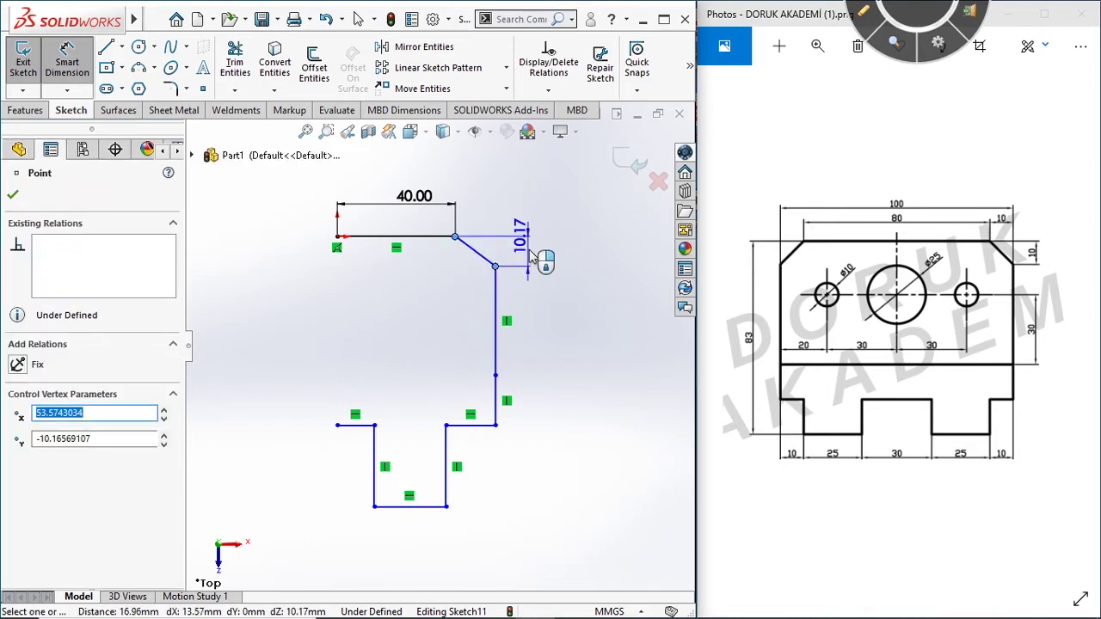
pyautogui.click(531, 256)
pyautogui.write('10')
pyautogui.press('Return')
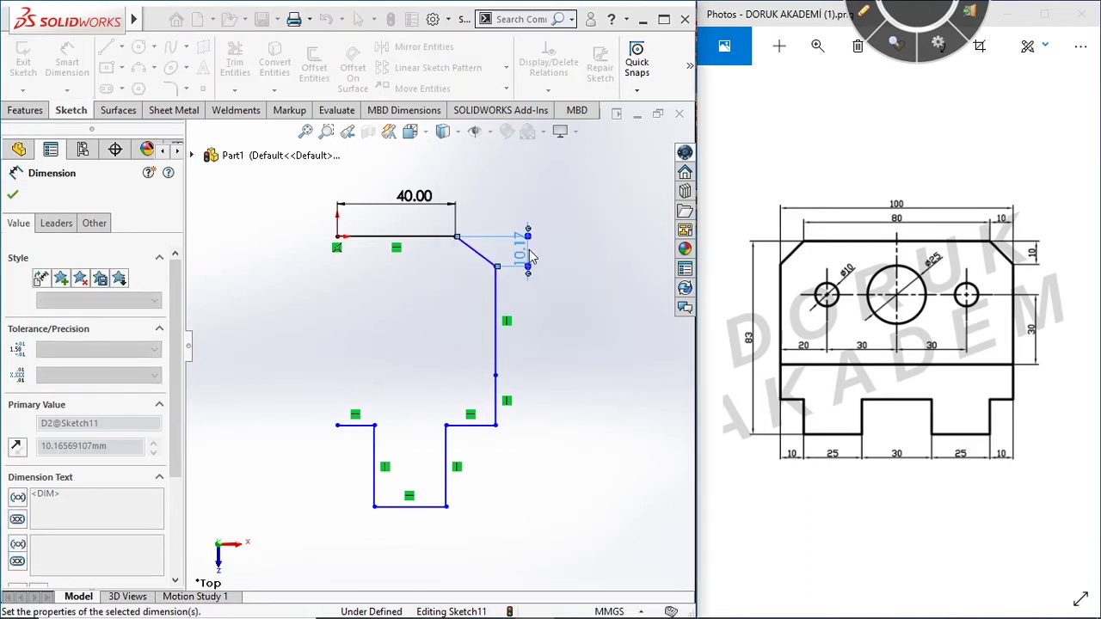
pyautogui.scroll(-3, 496, 272)
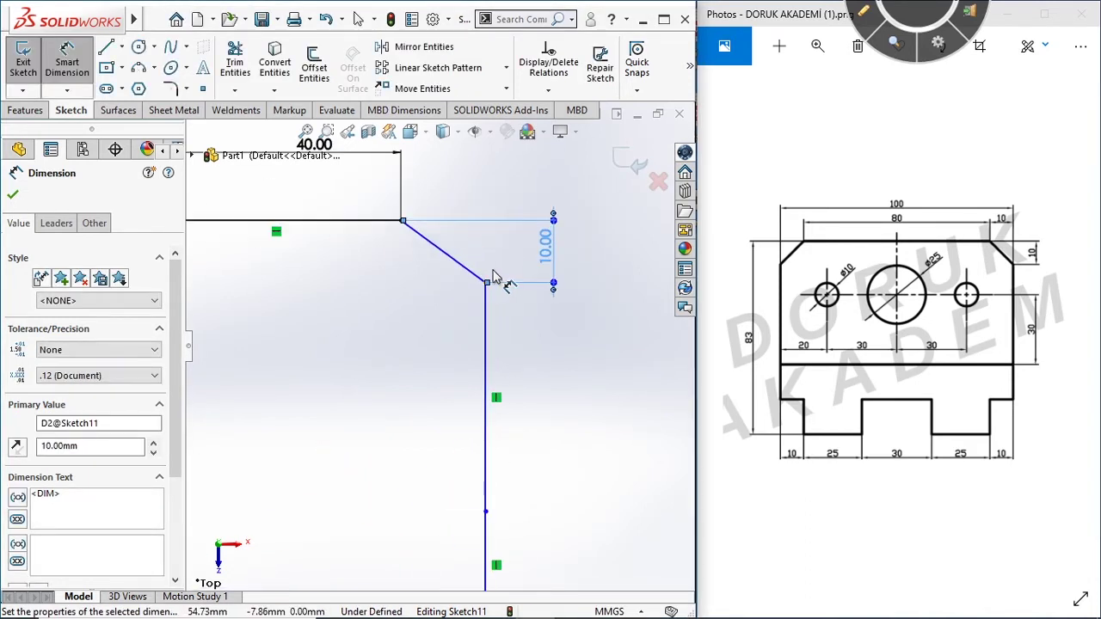
pyautogui.click(486, 284)
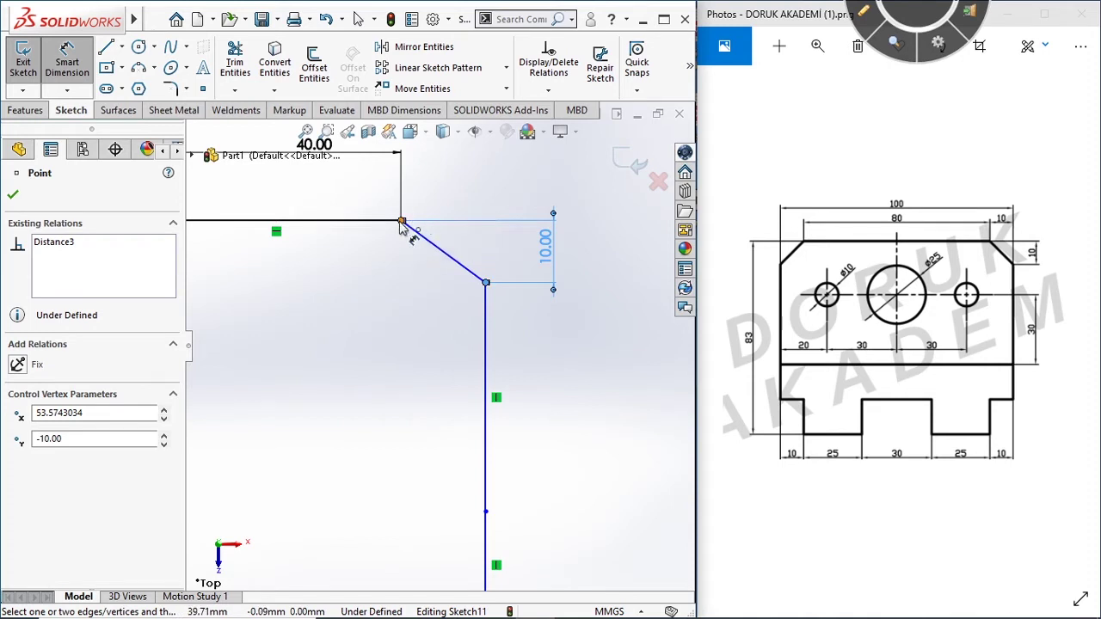
pyautogui.click(402, 222)
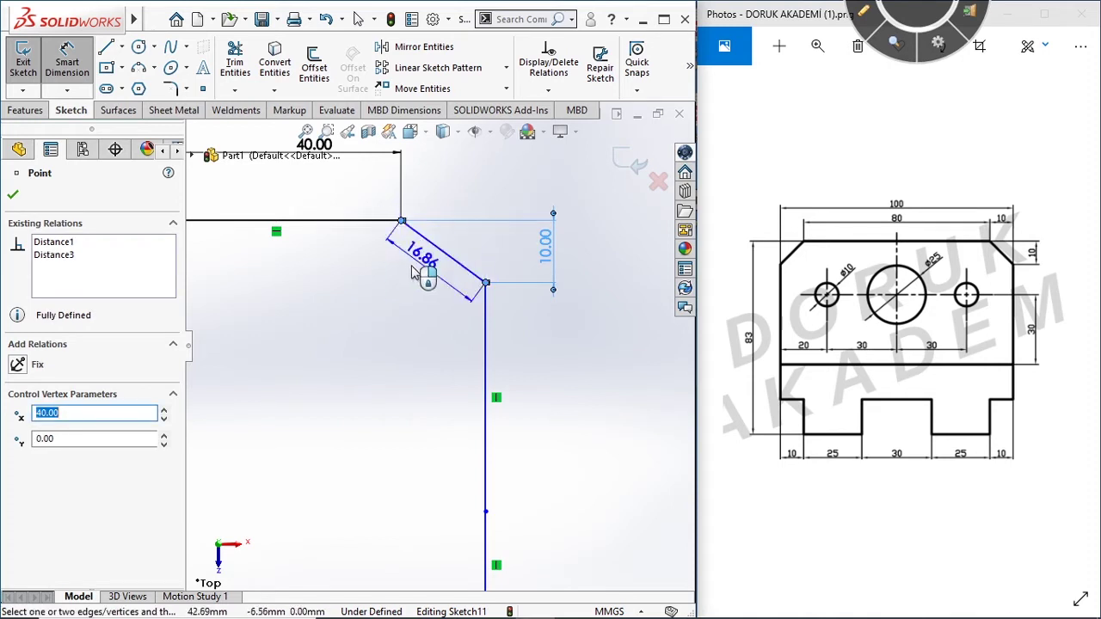
pyautogui.click(434, 314)
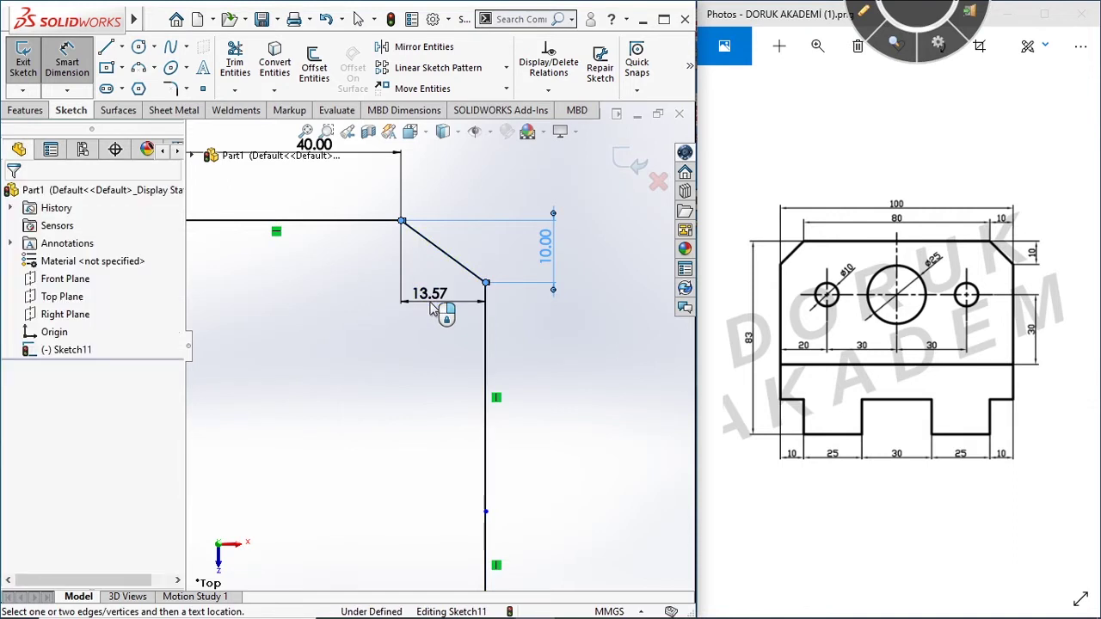
pyautogui.write('10')
pyautogui.press('Return')
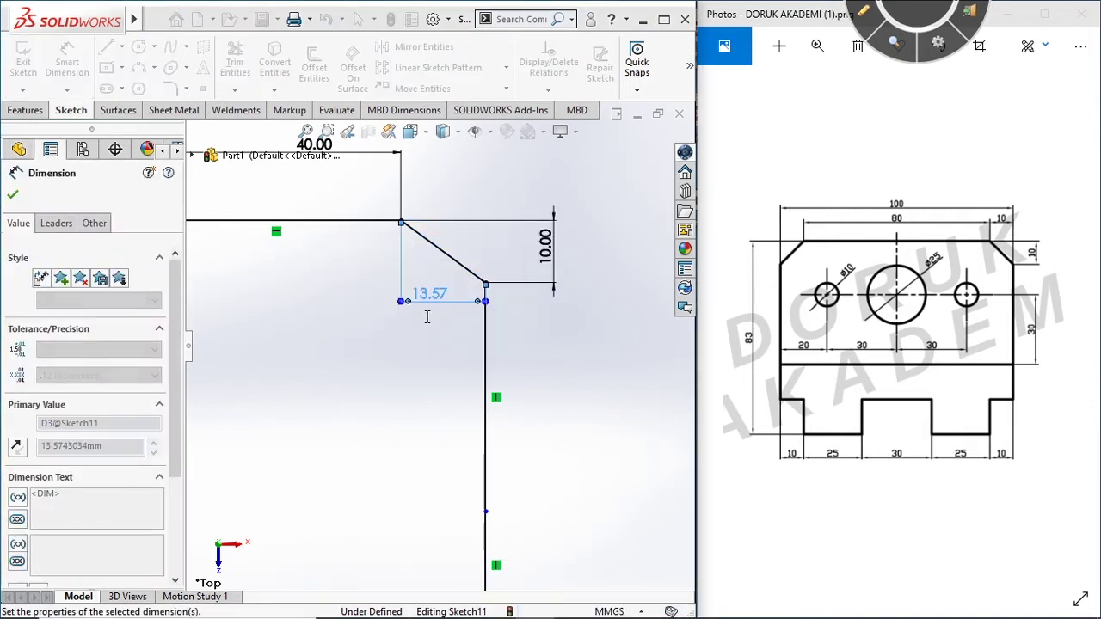
pyautogui.click(11, 196)
pyautogui.press('Escape')
# Fit the sketch in view and dimension the short ledge beside the notch to 10 mm
pyautogui.press('f')
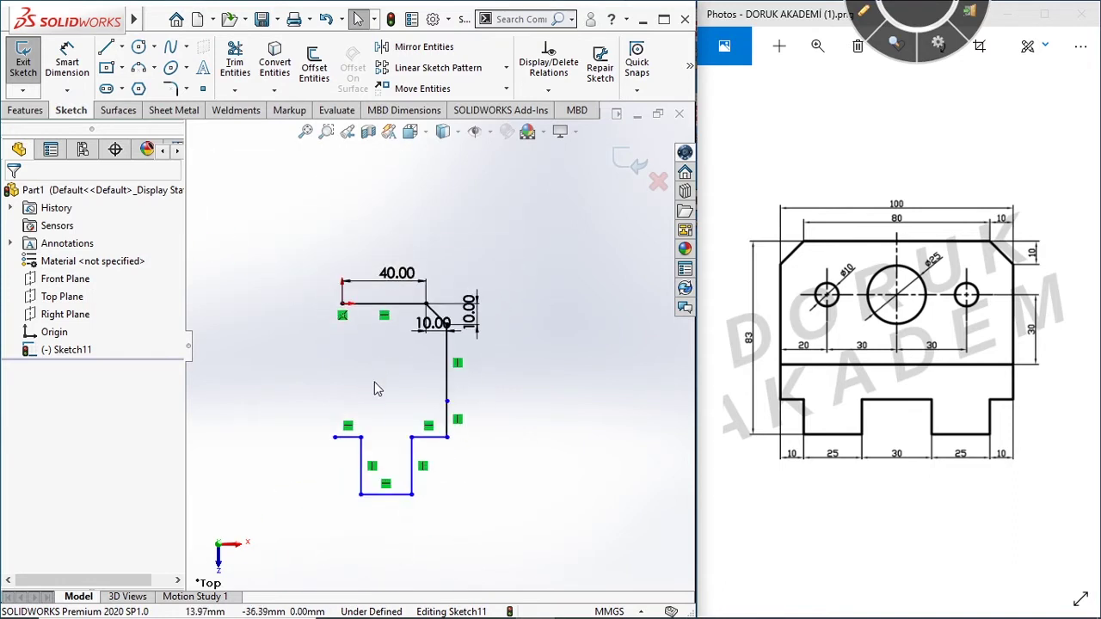
pyautogui.scroll(-2, 374, 389)
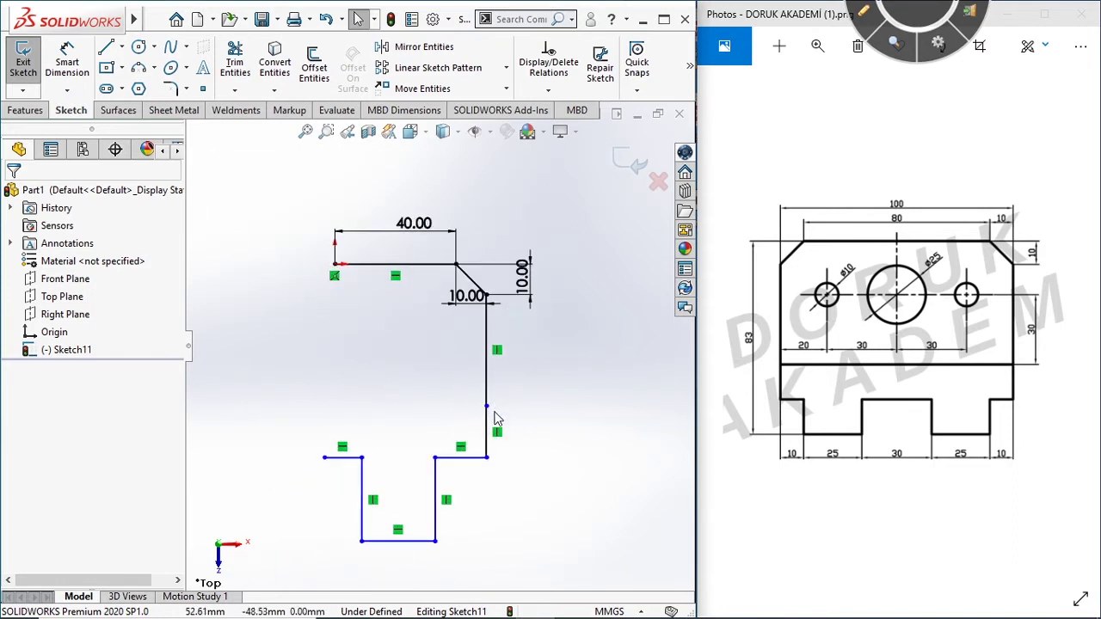
pyautogui.scroll(3, 498, 442)
pyautogui.scroll(-2, 484, 446)
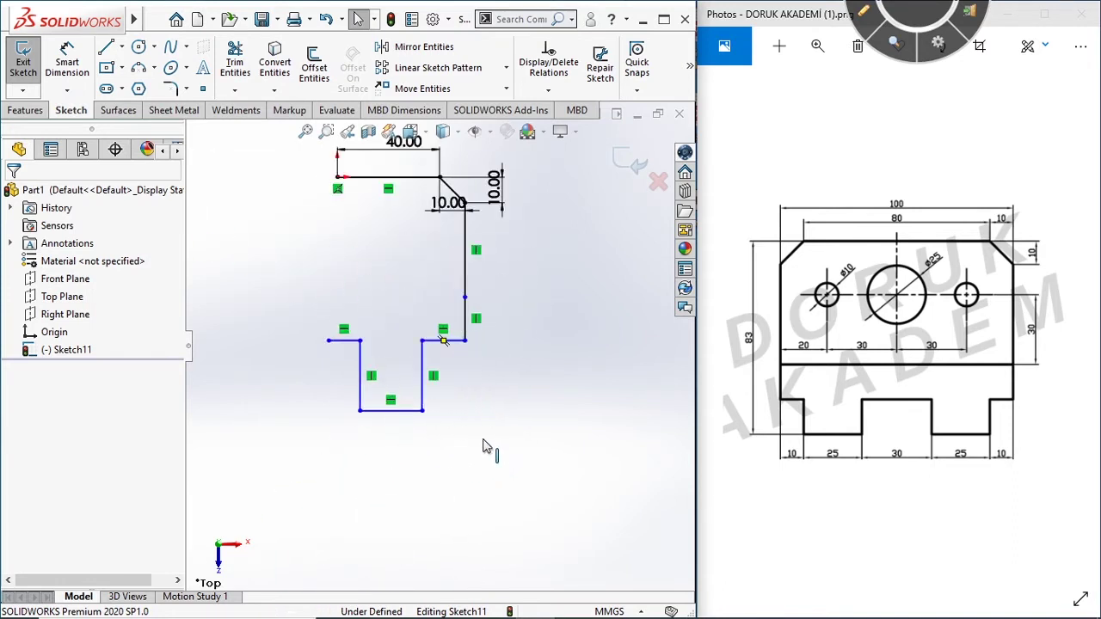
pyautogui.press('d')
pyautogui.click(450, 342)
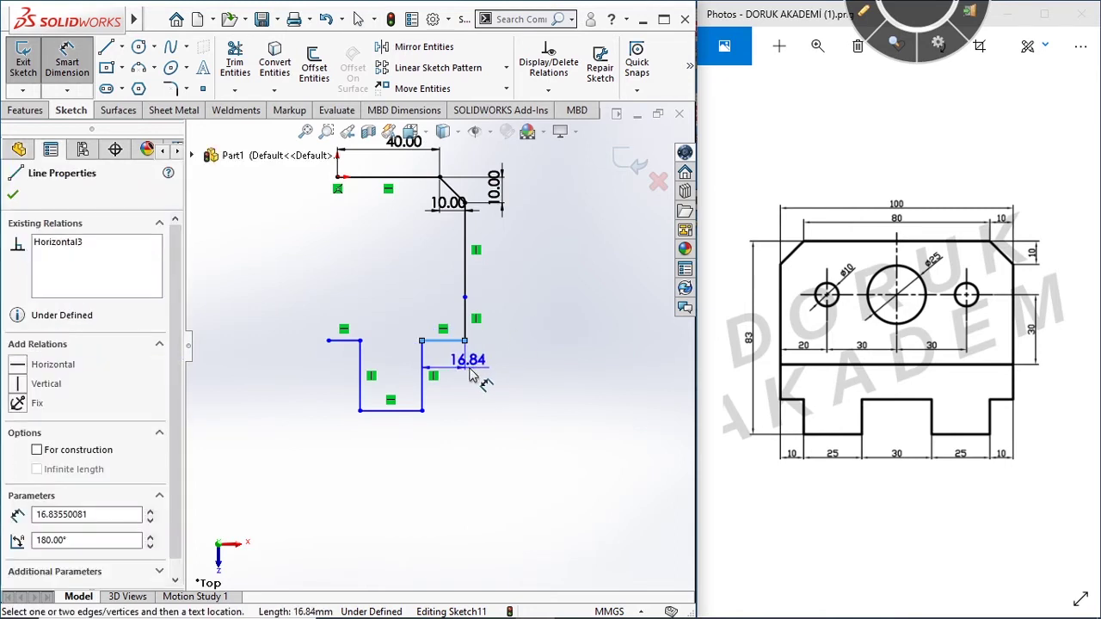
pyautogui.click(472, 371)
pyautogui.write('10')
pyautogui.press('Return')
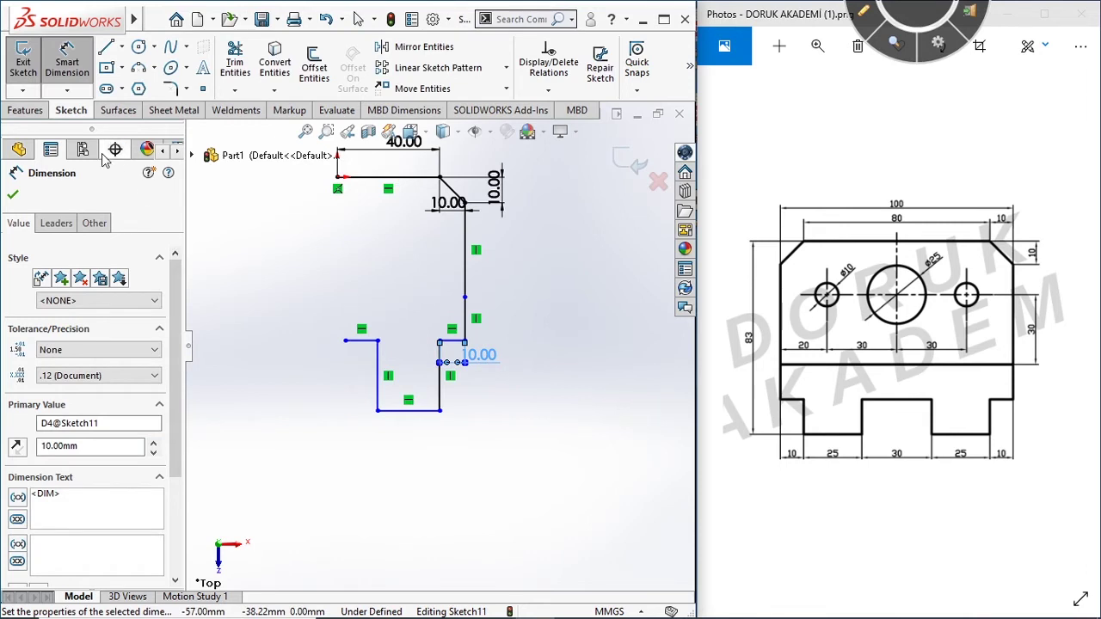
pyautogui.click(11, 198)
pyautogui.press('Escape')
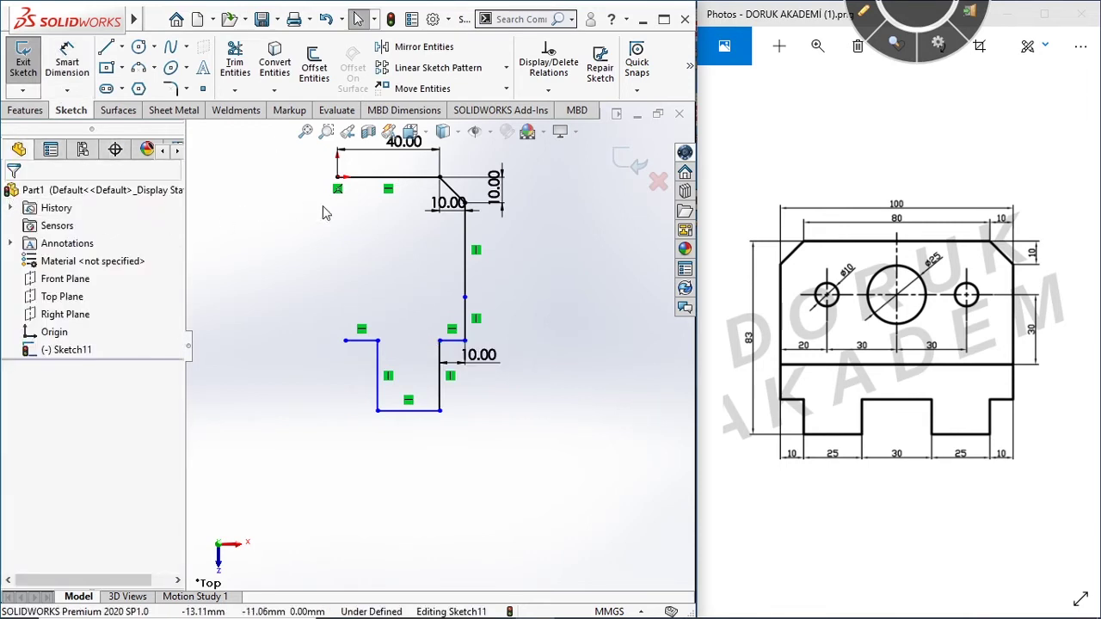
pyautogui.click(121, 47)
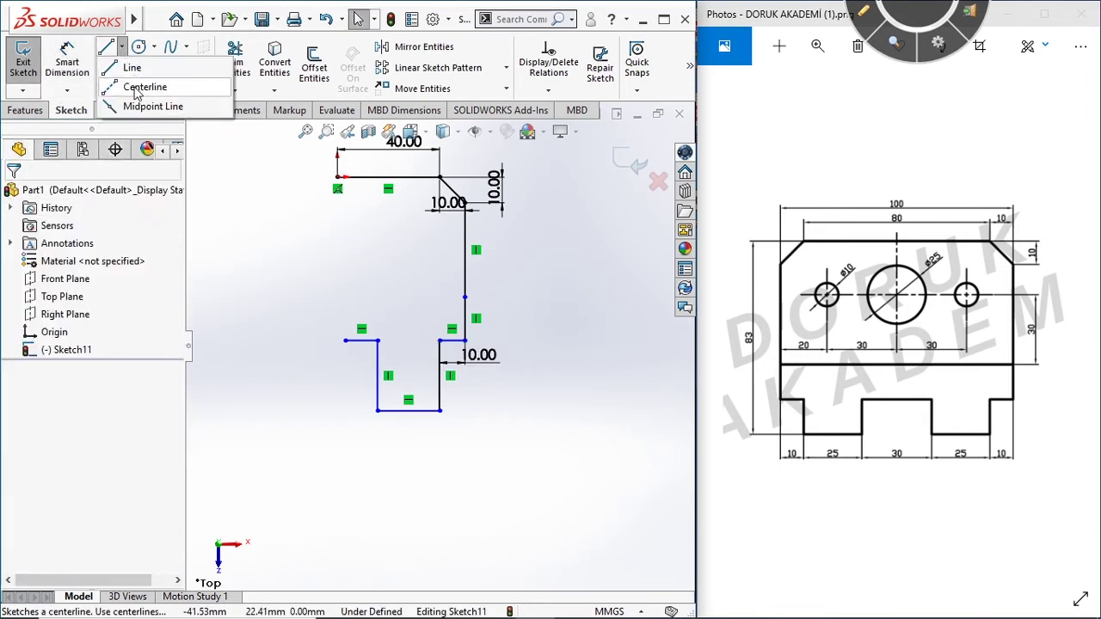
# Draw a vertical construction centerline down from the origin
pyautogui.click(163, 86)
pyautogui.click(338, 178)
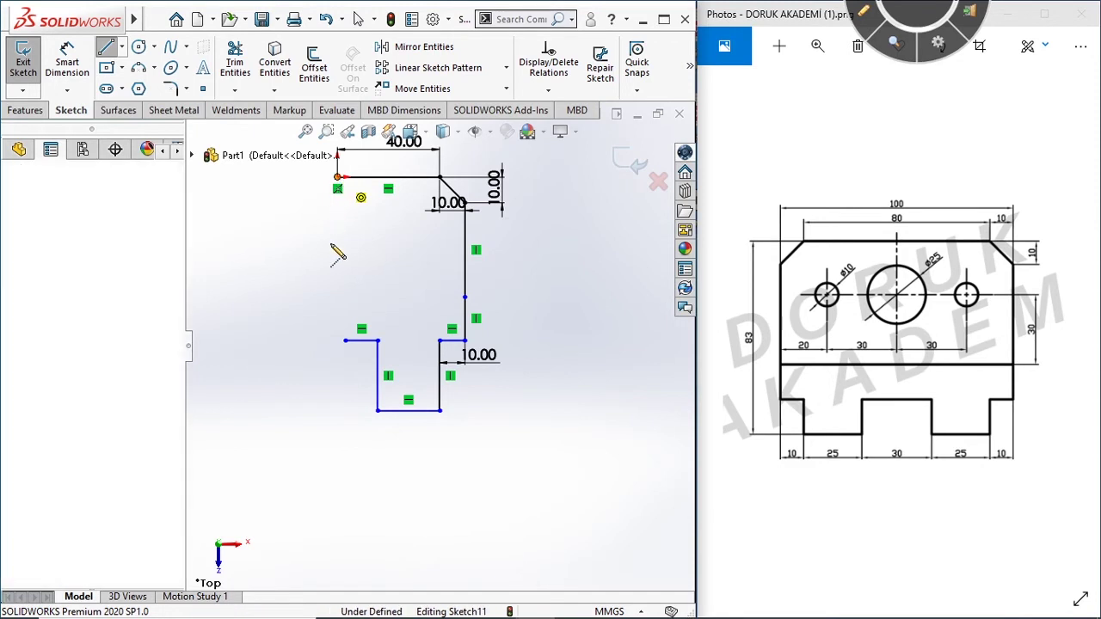
pyautogui.click(338, 342)
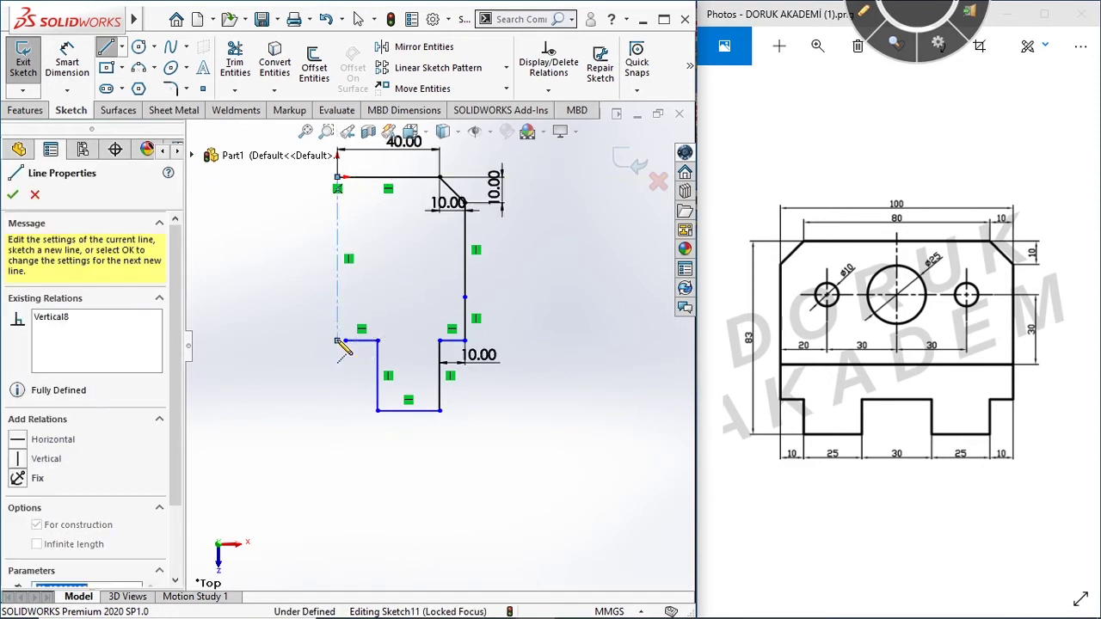
pyautogui.rightClick(293, 308)
pyautogui.click(307, 308)
# Select the centerline's lower endpoint with the neighbouring line endpoint, then undo the centerline with Ctrl+Z
pyautogui.scroll(-3, 283, 332)
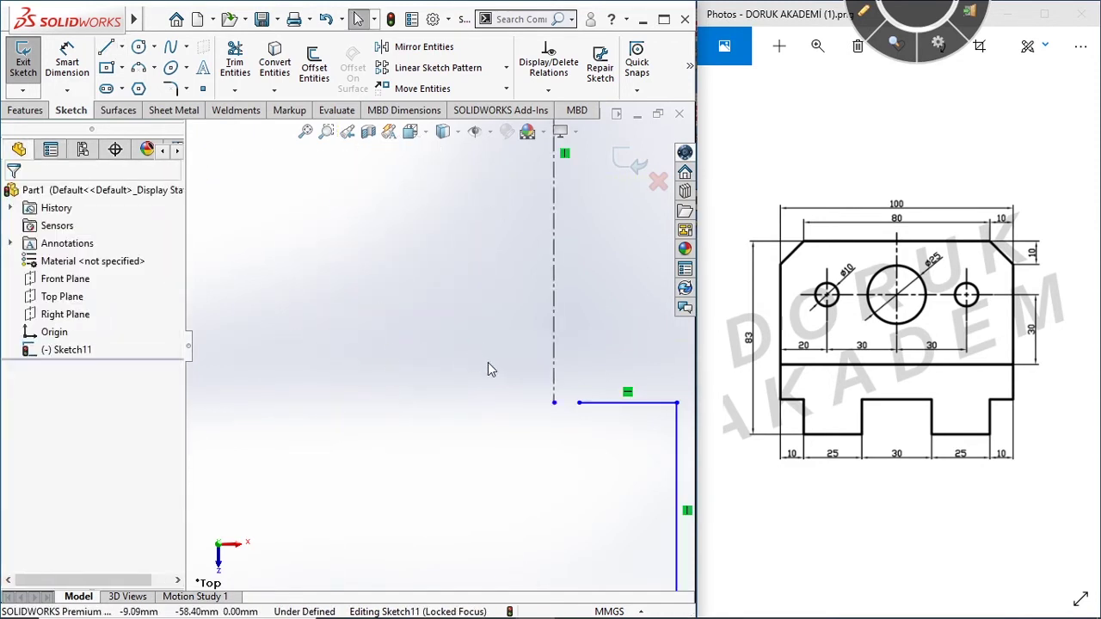
pyautogui.click(555, 403)
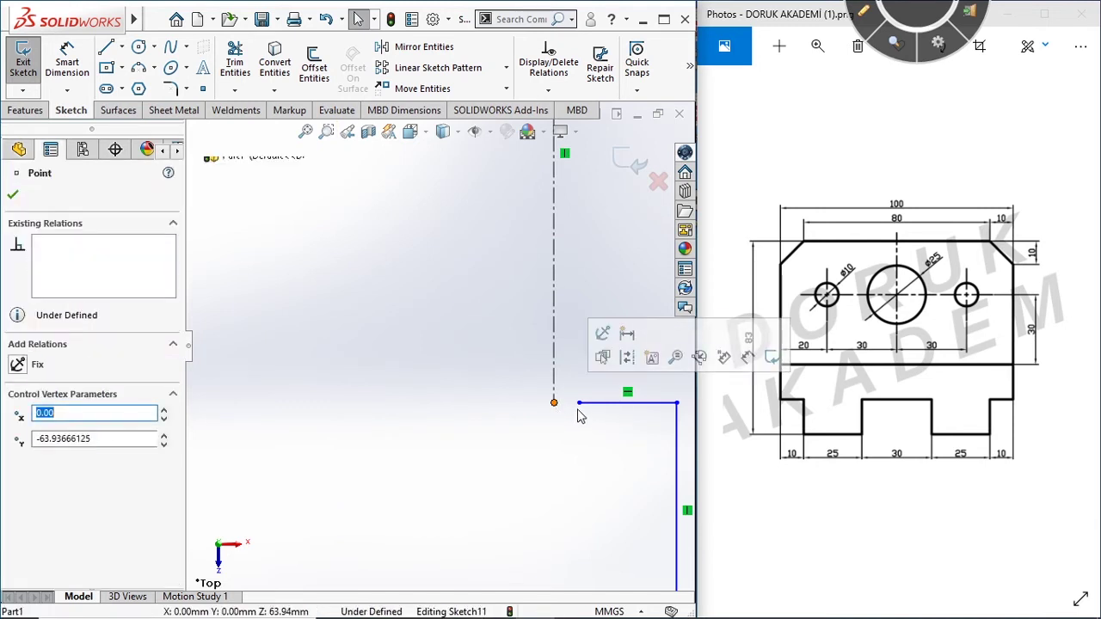
pyautogui.keyDown('ctrl'); pyautogui.click(579, 404); pyautogui.keyUp('ctrl')
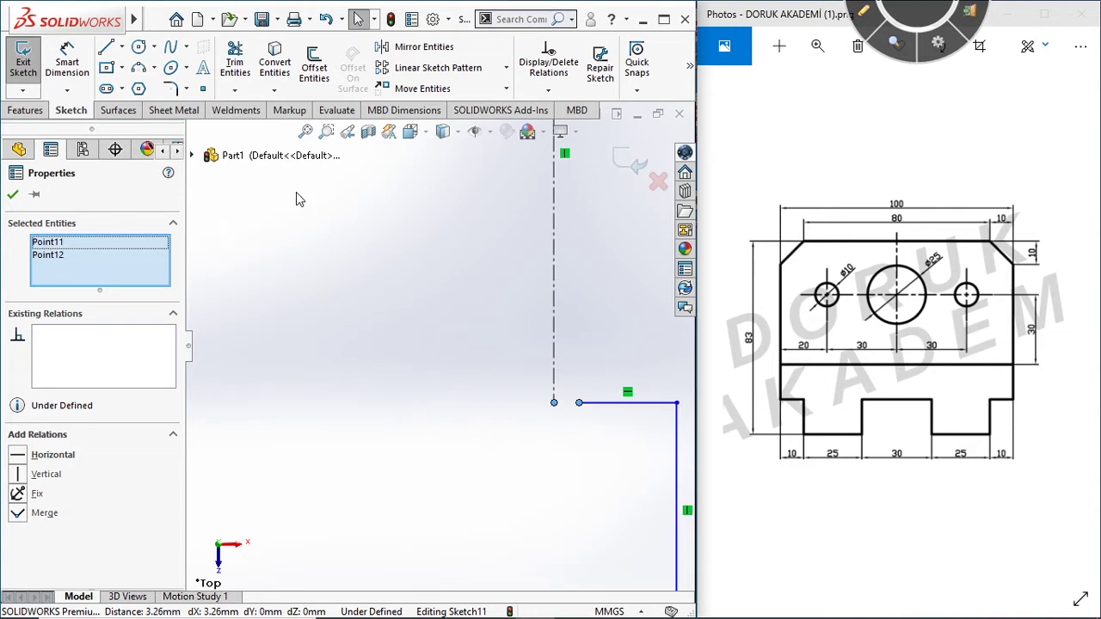
pyautogui.hotkey('ctrl', 'z')
pyautogui.hotkey('ctrl', 'z')
pyautogui.hotkey('ctrl', 'z')
pyautogui.press('z')
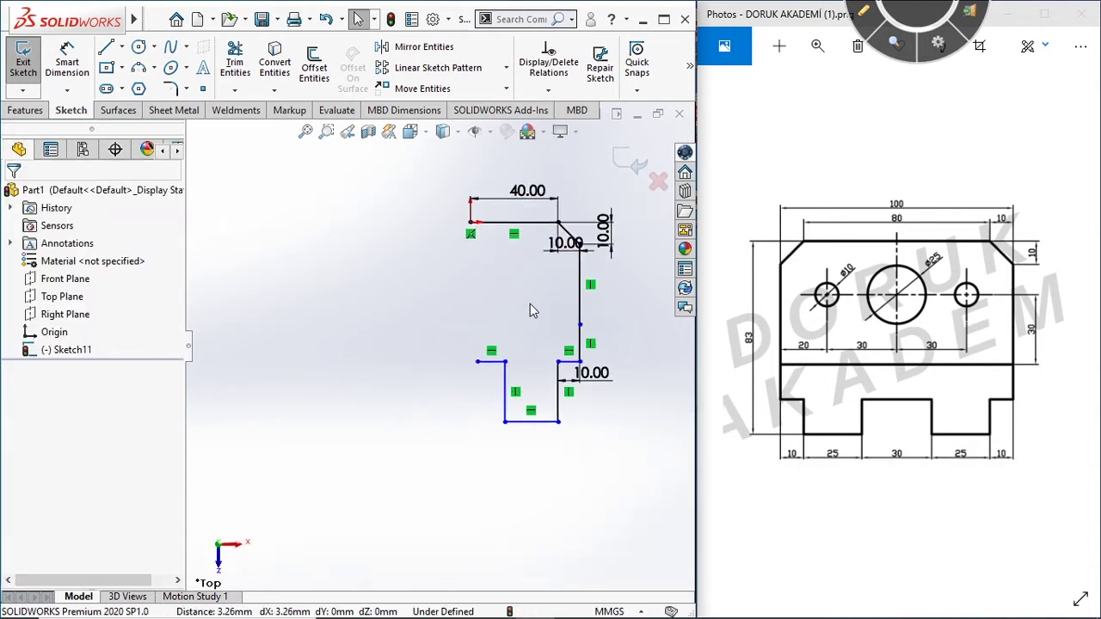
# Check the origin point and mark the drawing's vertical centre line with the pen
pyautogui.click(472, 224)
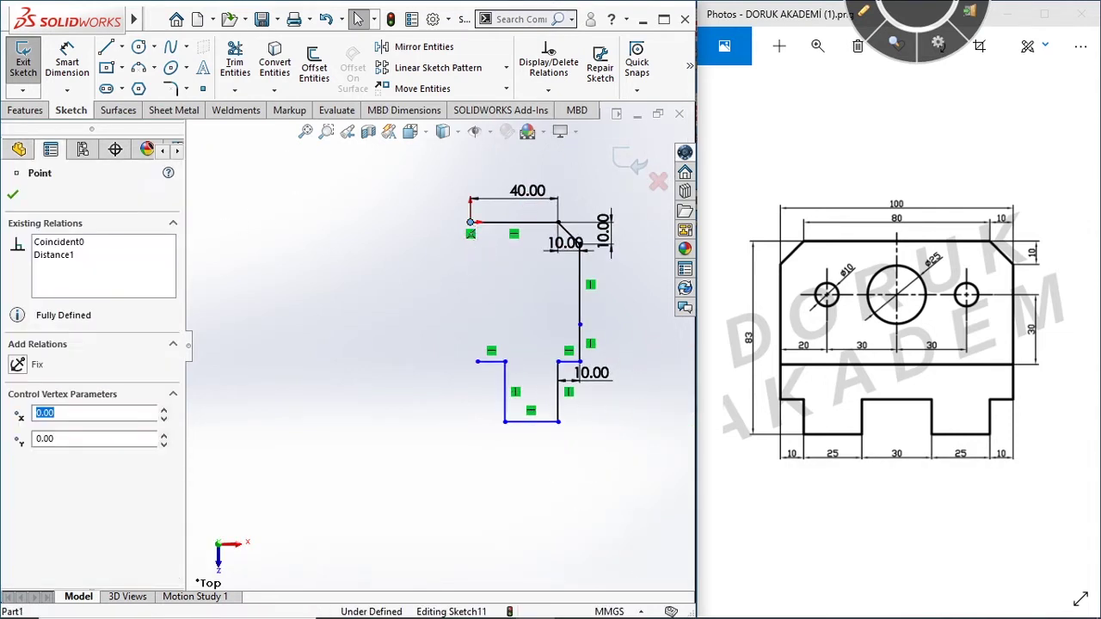
pyautogui.click(863, 11)
pyautogui.moveTo(896, 233); pyautogui.dragTo(903, 466)
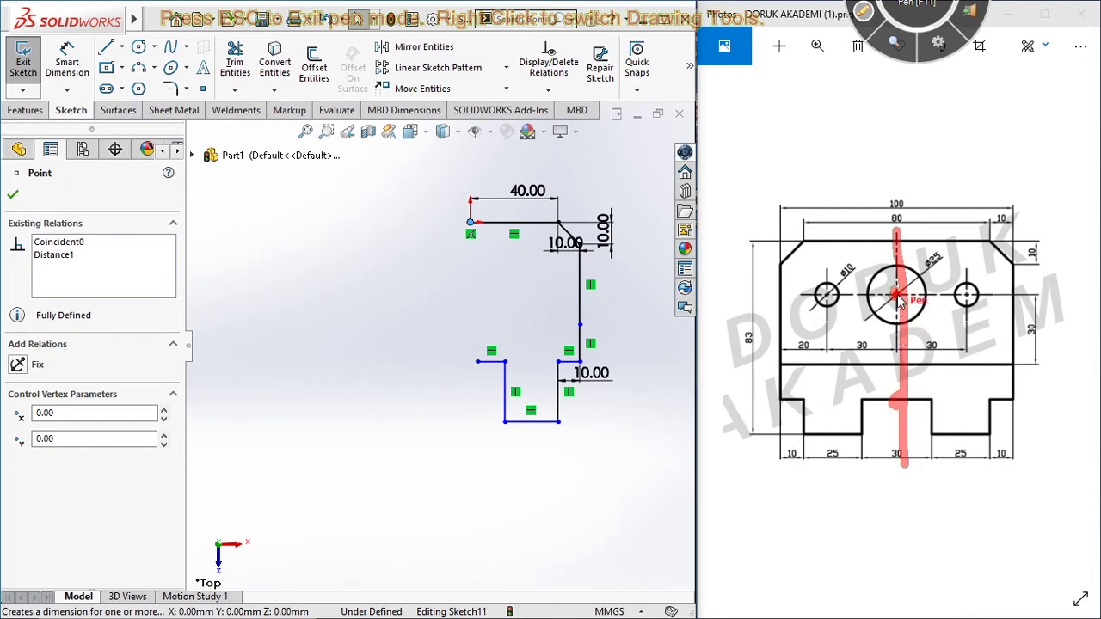
pyautogui.click(865, 12)
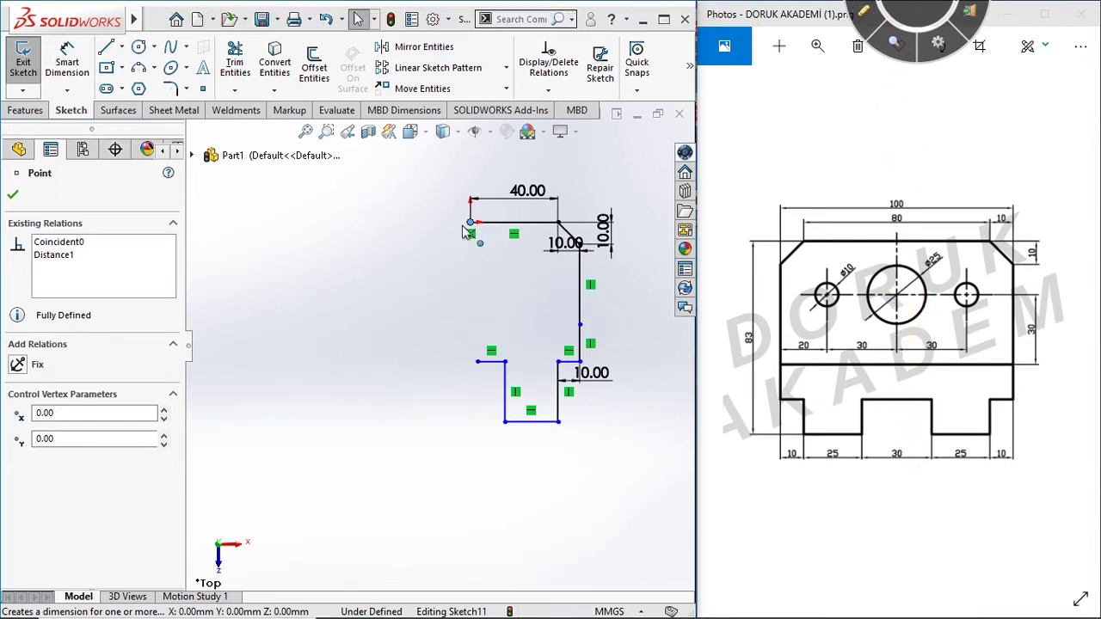
# Add a Vertical relation between the origin and the outline's lower-left endpoint
pyautogui.click(409, 273)
pyautogui.click(473, 223)
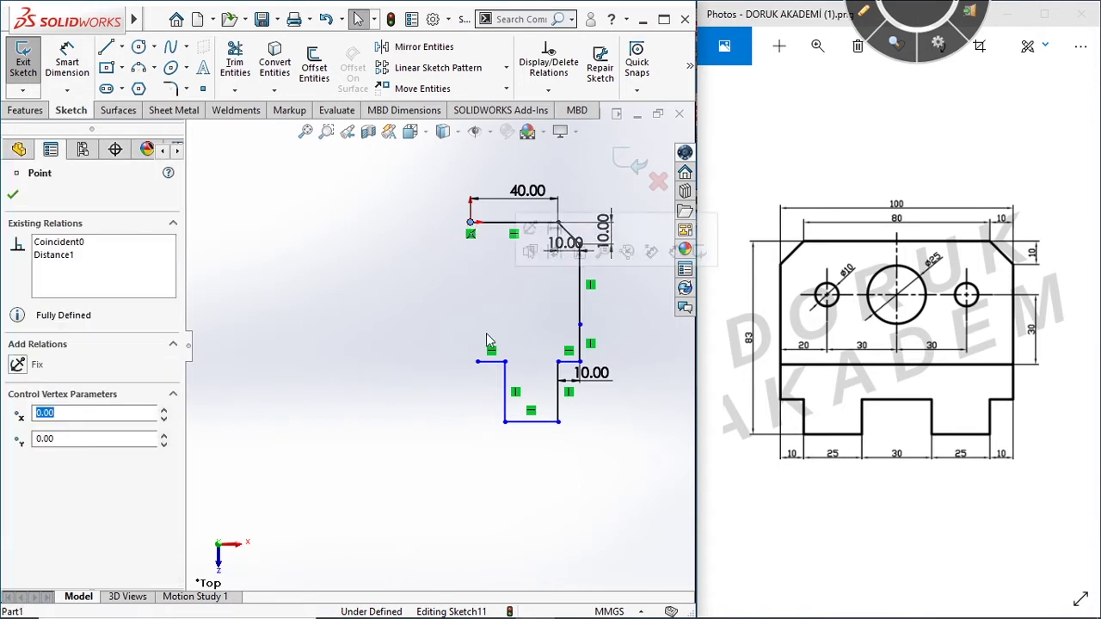
pyautogui.keyDown('ctrl'); pyautogui.click(478, 362); pyautogui.keyUp('ctrl')
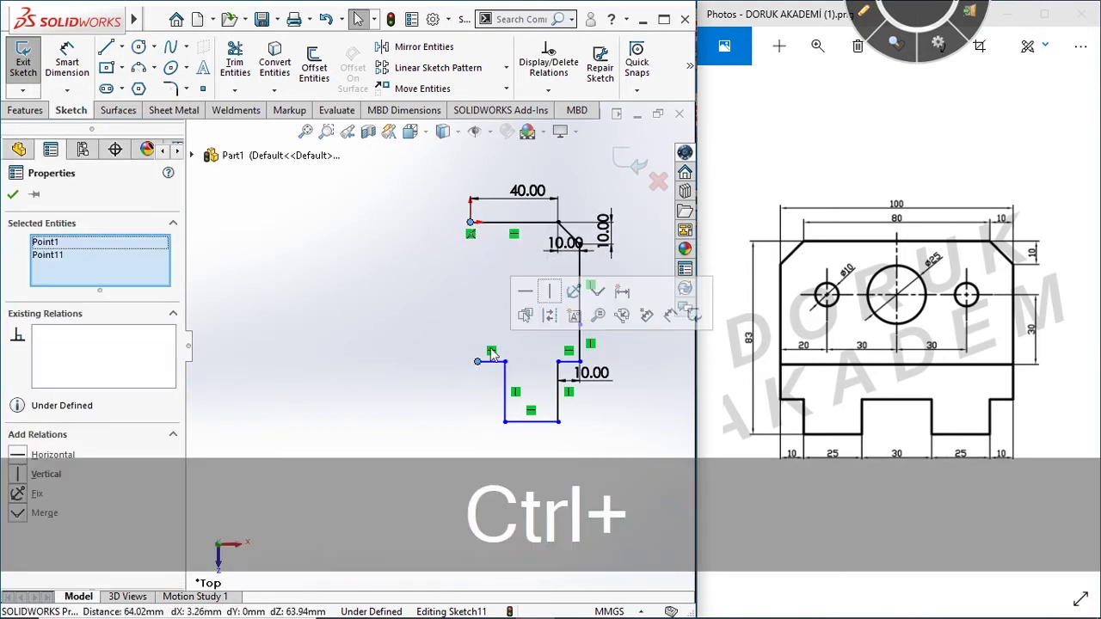
pyautogui.click(549, 295)
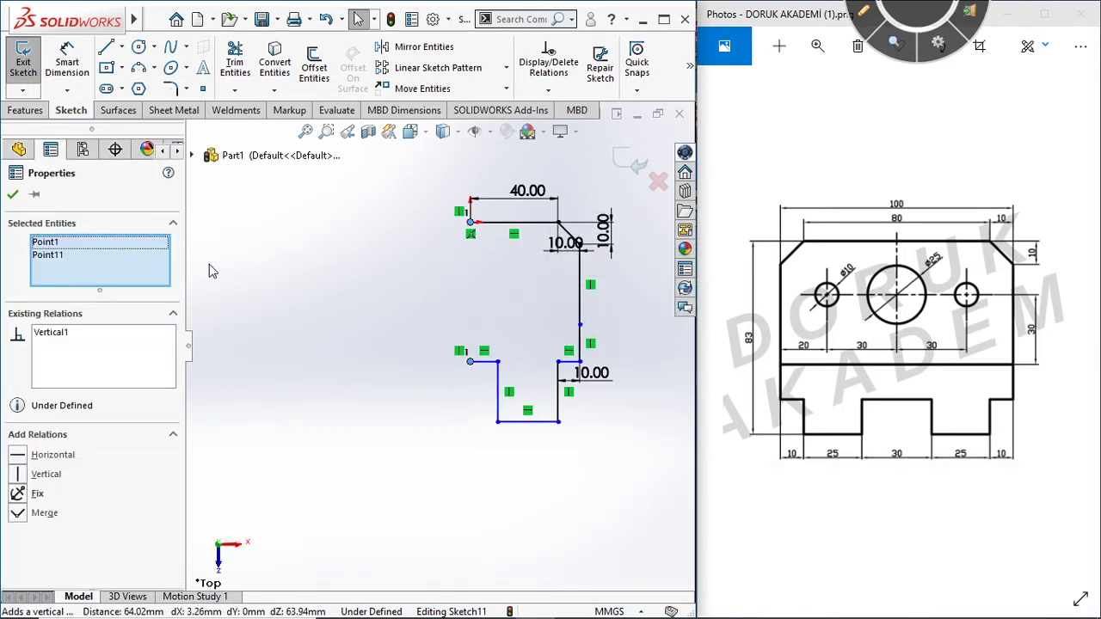
pyautogui.click(12, 196)
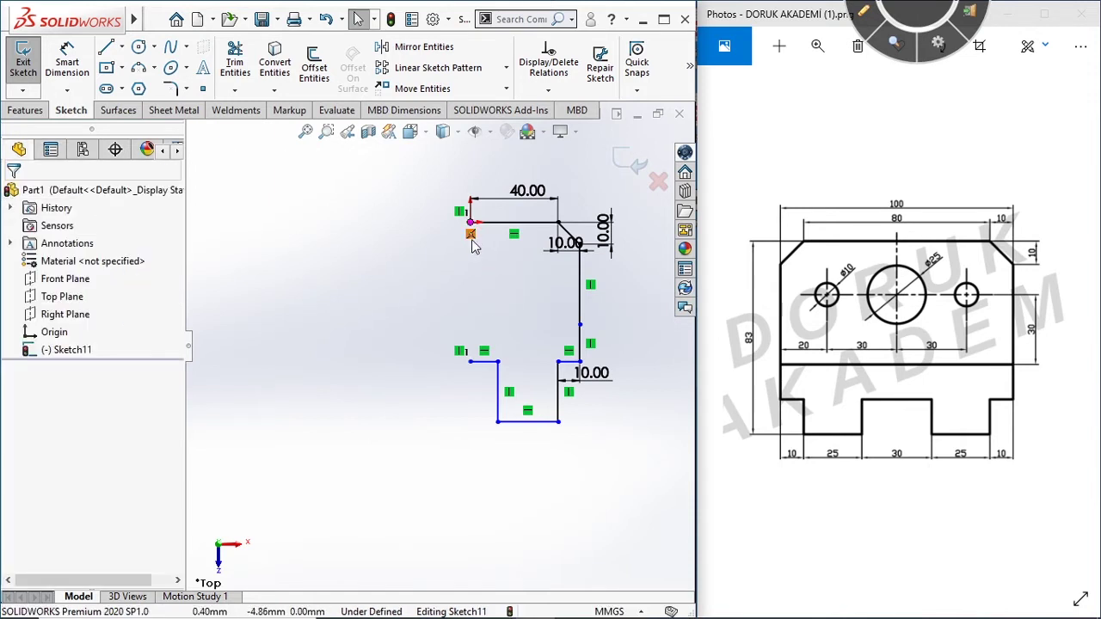
pyautogui.click(469, 361)
pyautogui.moveTo(403, 465); pyautogui.dragTo(413, 284, button='right')
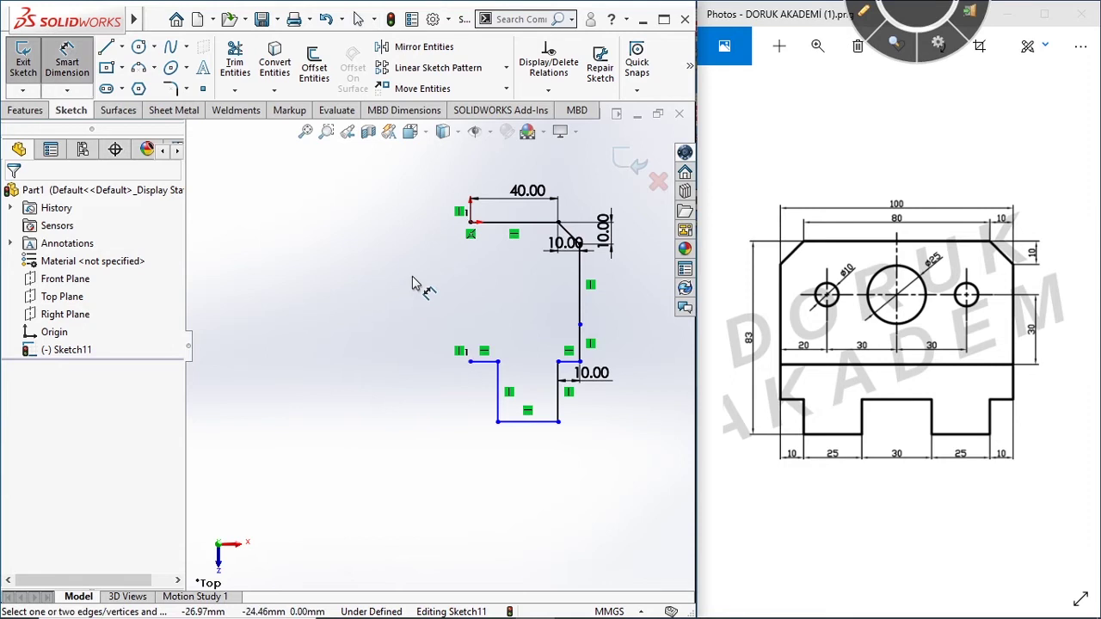
# Place a width dimension below the notch's bottom line and begin entering its value
pyautogui.click(542, 430)
pyautogui.click(559, 452)
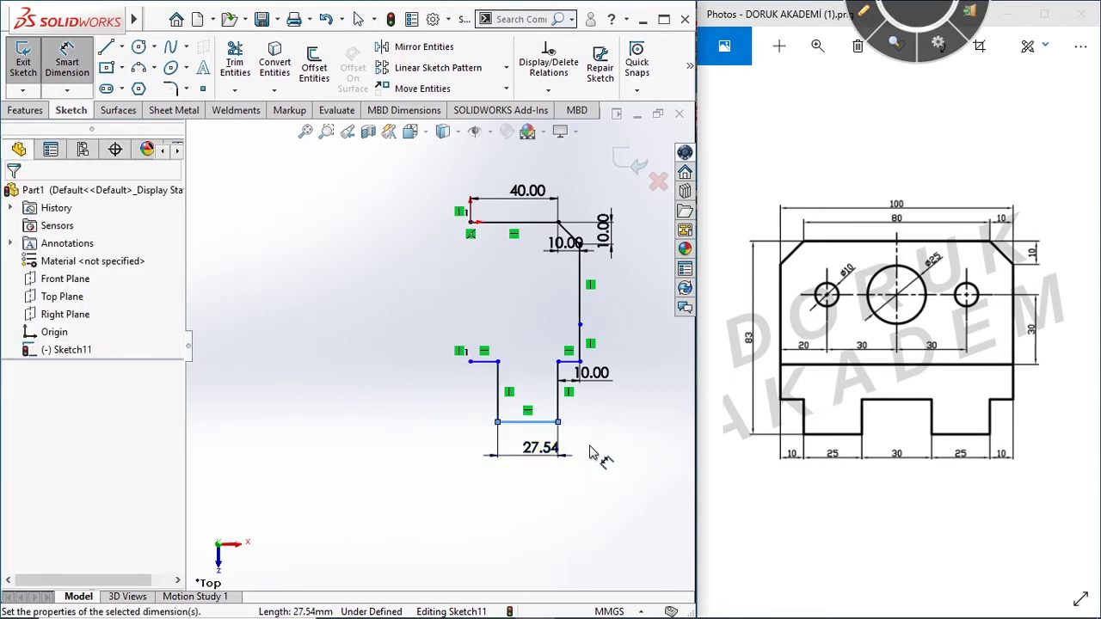
pyautogui.write('2')
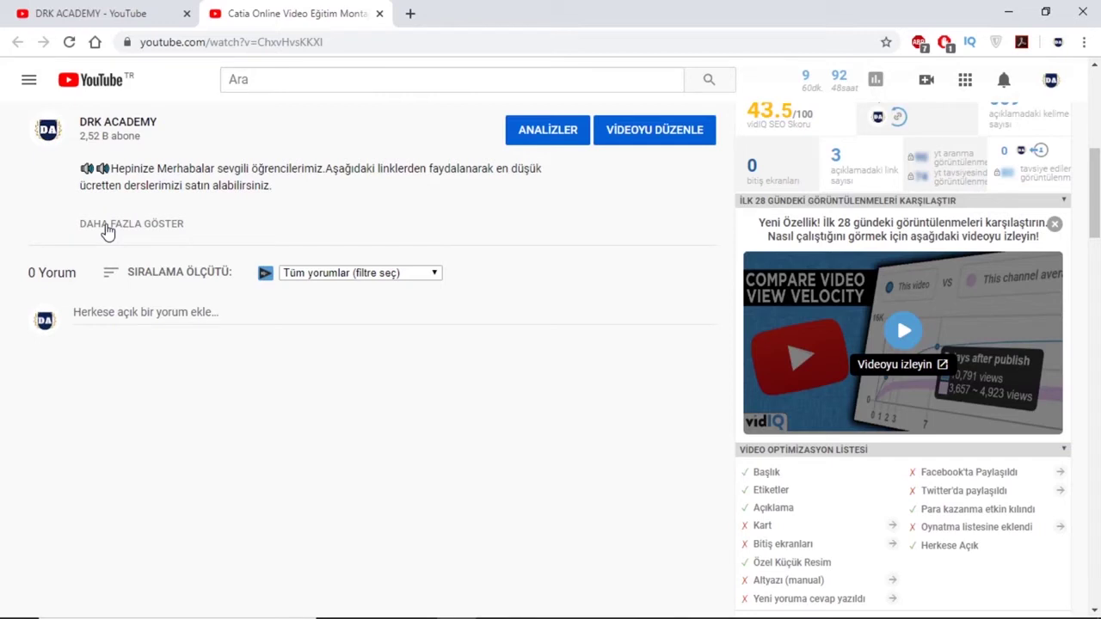
# Expand the video description with 'DAHA FAZLA GÖSTER' to reveal the course and donation links
pyautogui.click(108, 229)
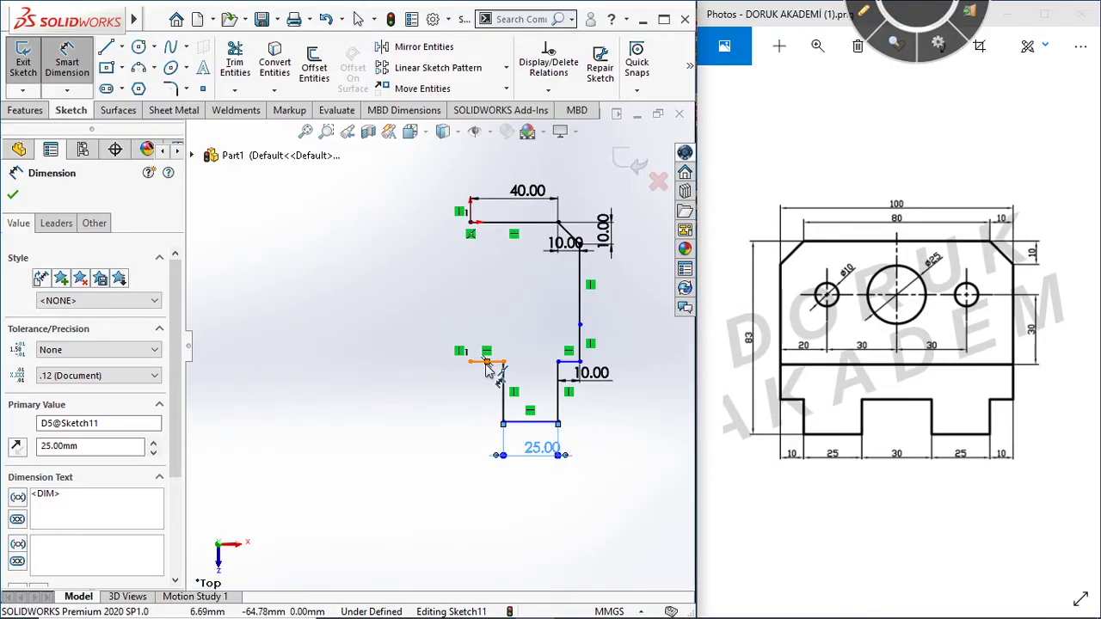
# Clear the selection, then place a 15 mm dimension below the short ledge left of the notch
pyautogui.click(487, 362)
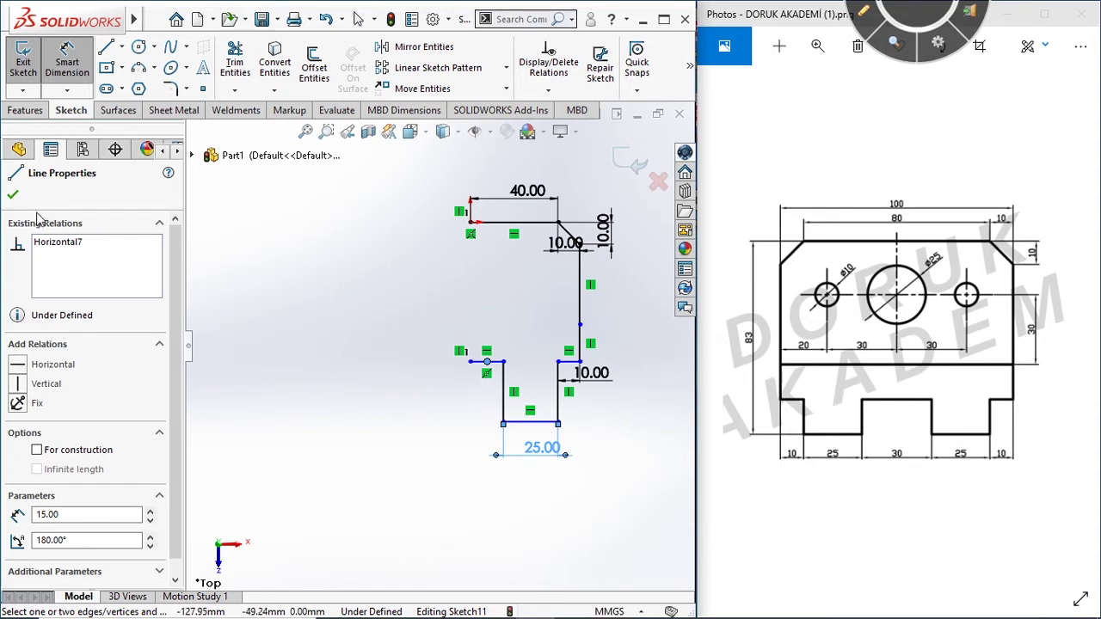
pyautogui.click(12, 194)
pyautogui.rightClick(327, 215)
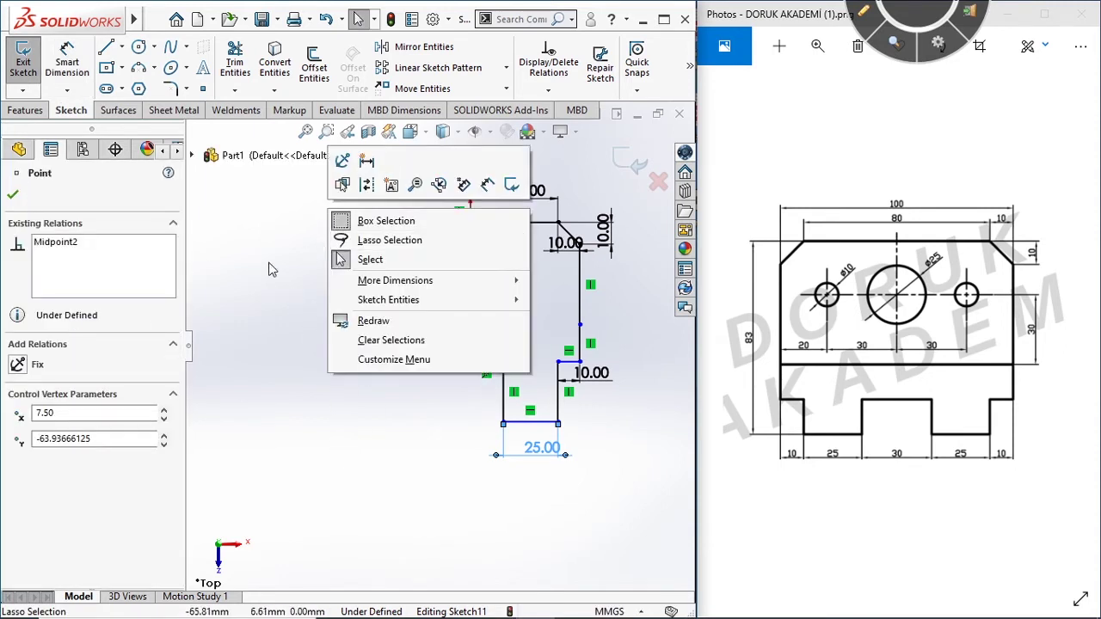
pyautogui.click(353, 337)
pyautogui.click(490, 362)
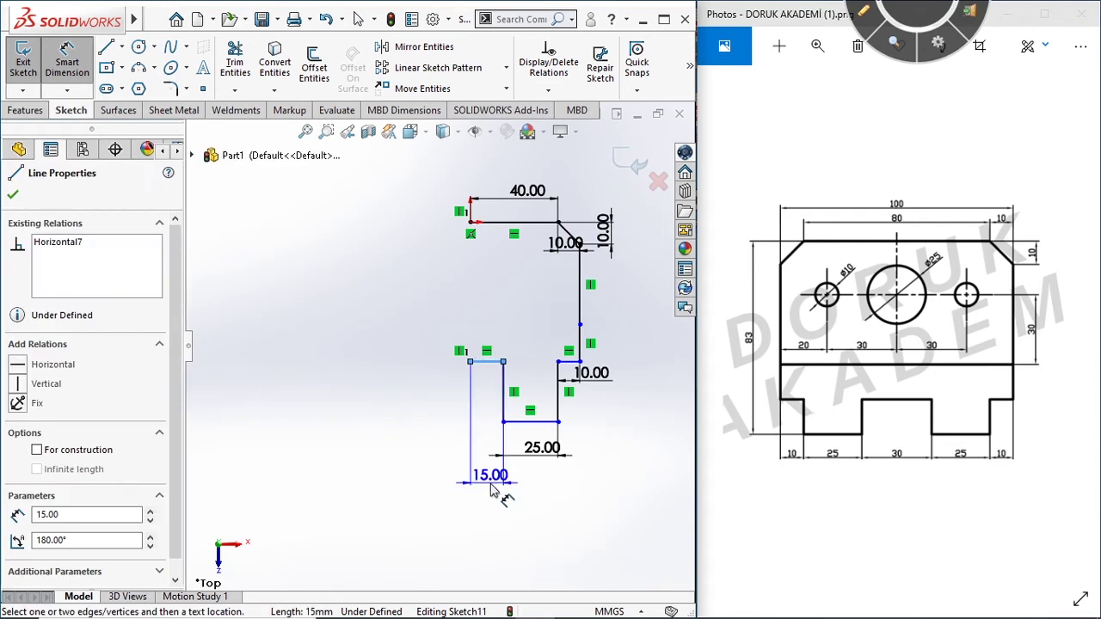
pyautogui.click(497, 487)
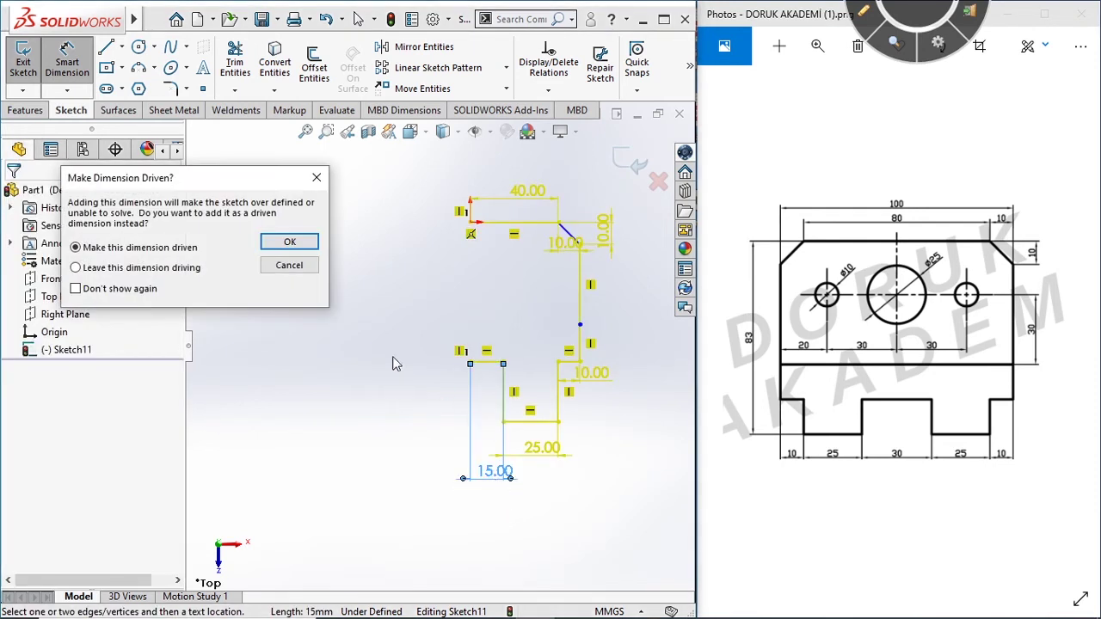
# Move the Make Dimension Driven prompt aside and mark up the top dimensions on the reference drawing
pyautogui.moveTo(274, 182); pyautogui.dragTo(348, 223)
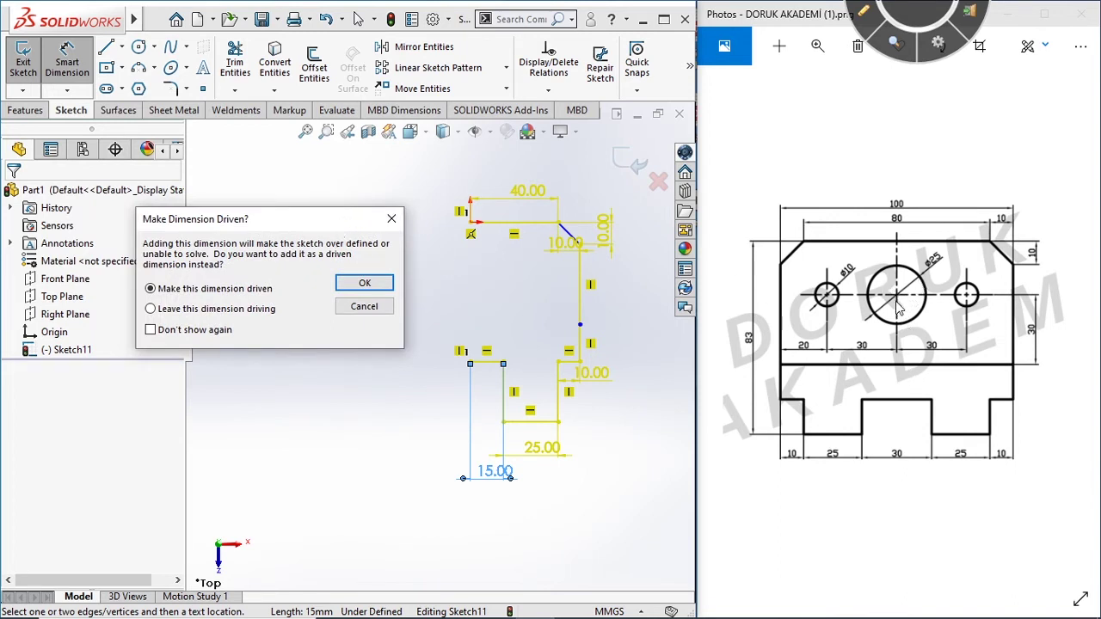
pyautogui.click(862, 10)
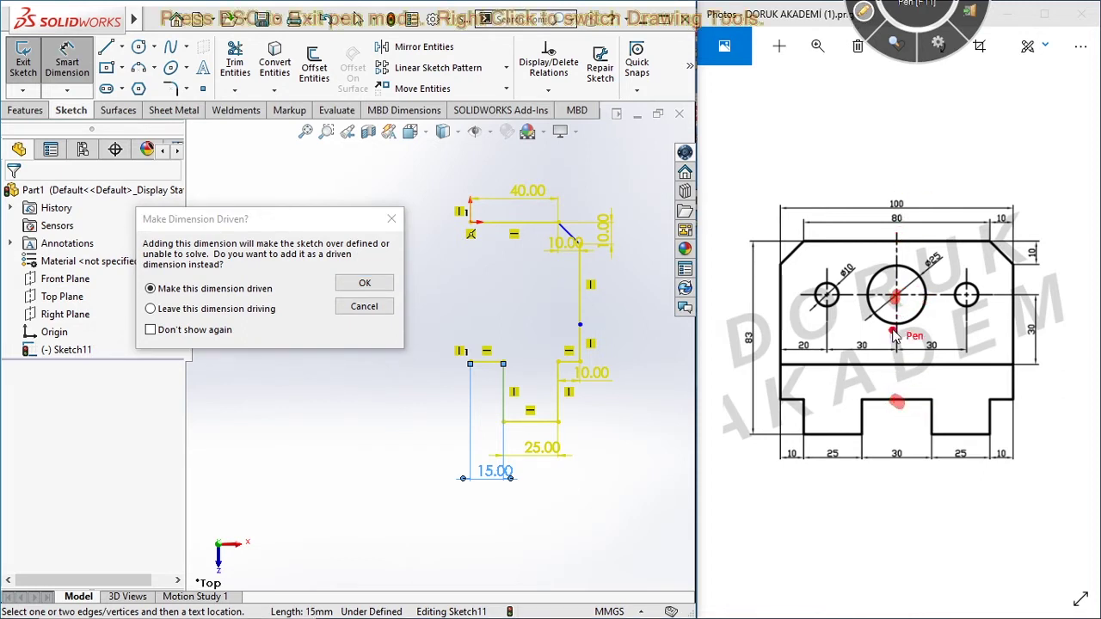
pyautogui.moveTo(897, 300)
pyautogui.mouseDown()
pyautogui.moveTo(898, 394)
pyautogui.moveTo(931, 419)
pyautogui.moveTo(991, 414)
pyautogui.mouseUp()
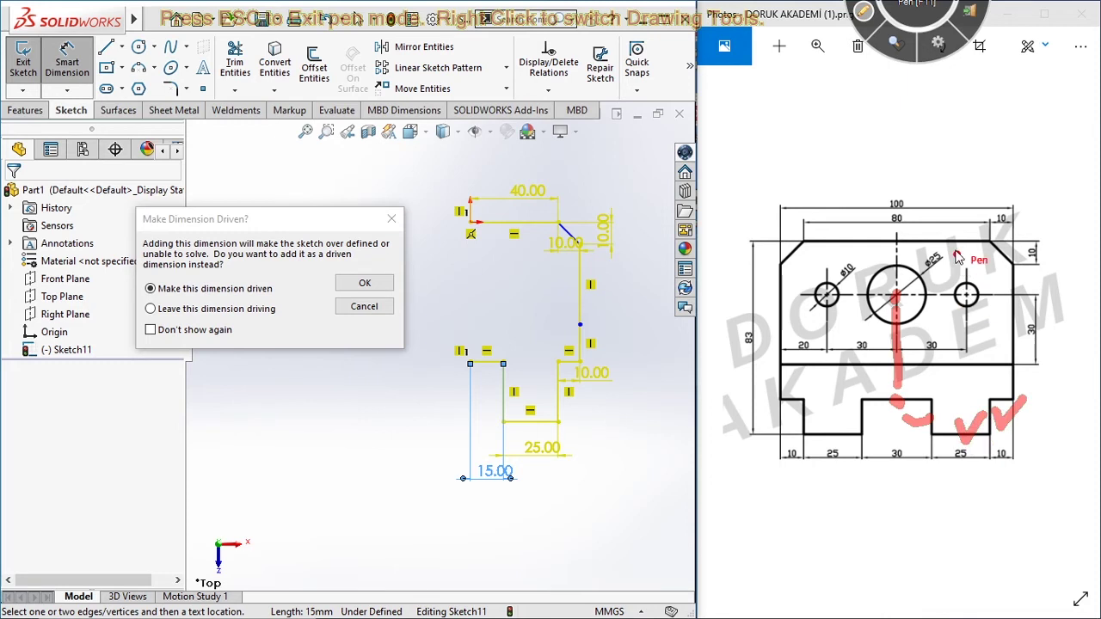
pyautogui.moveTo(897, 183); pyautogui.dragTo(898, 209)
pyautogui.moveTo(1012, 195); pyautogui.dragTo(1013, 237)
pyautogui.moveTo(955, 172); pyautogui.dragTo(1034, 122)
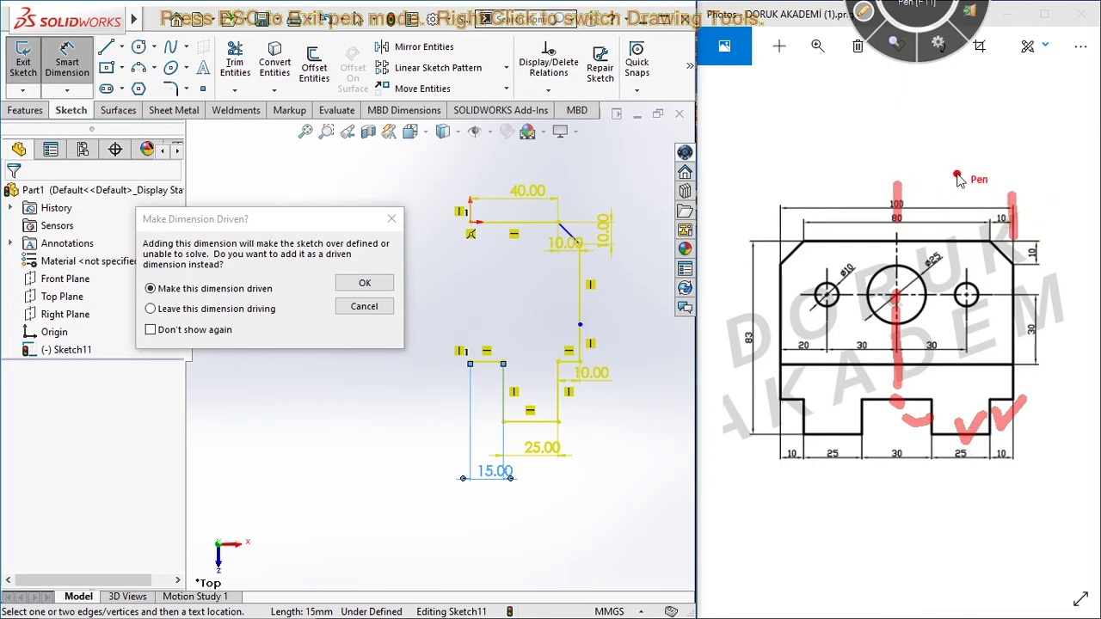
pyautogui.moveTo(900, 428)
pyautogui.mouseDown()
pyautogui.moveTo(900, 443)
pyautogui.moveTo(1024, 446)
pyautogui.mouseUp()
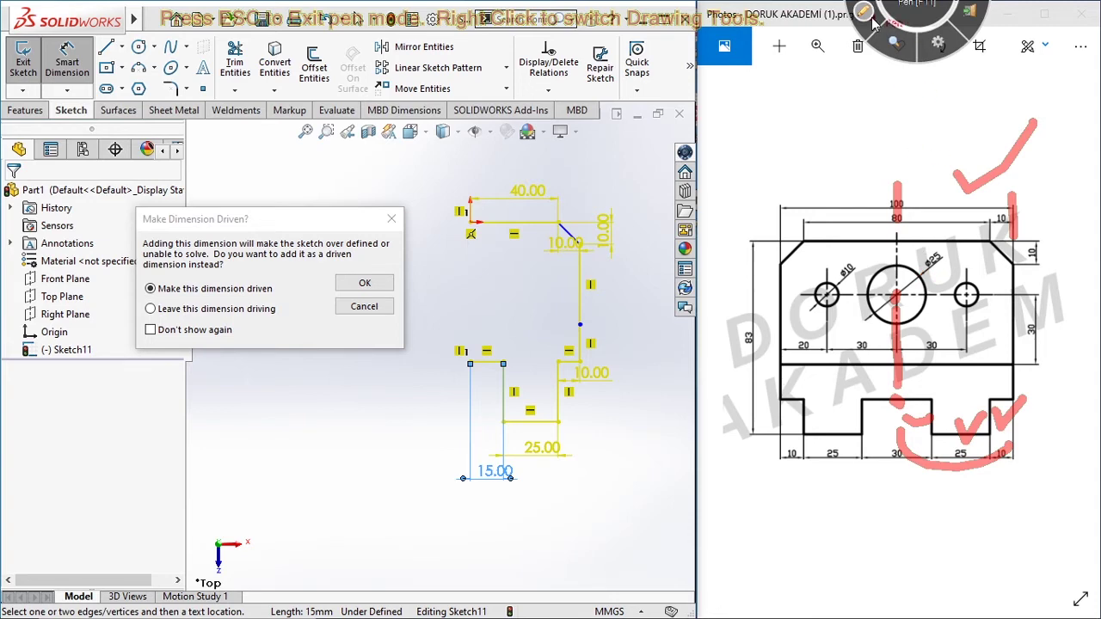
pyautogui.click(901, 46)
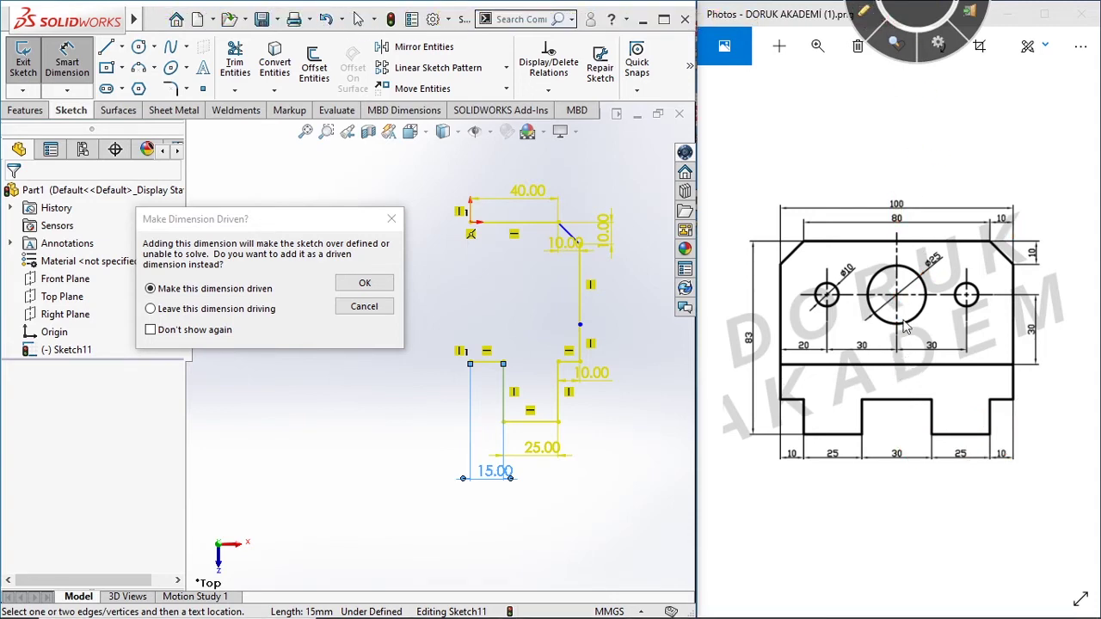
# Annotate the reference drawing's 50 mm bottom span and the 100 and 80 mm top dimensions
pyautogui.click(864, 12)
pyautogui.moveTo(899, 353); pyautogui.dragTo(901, 456)
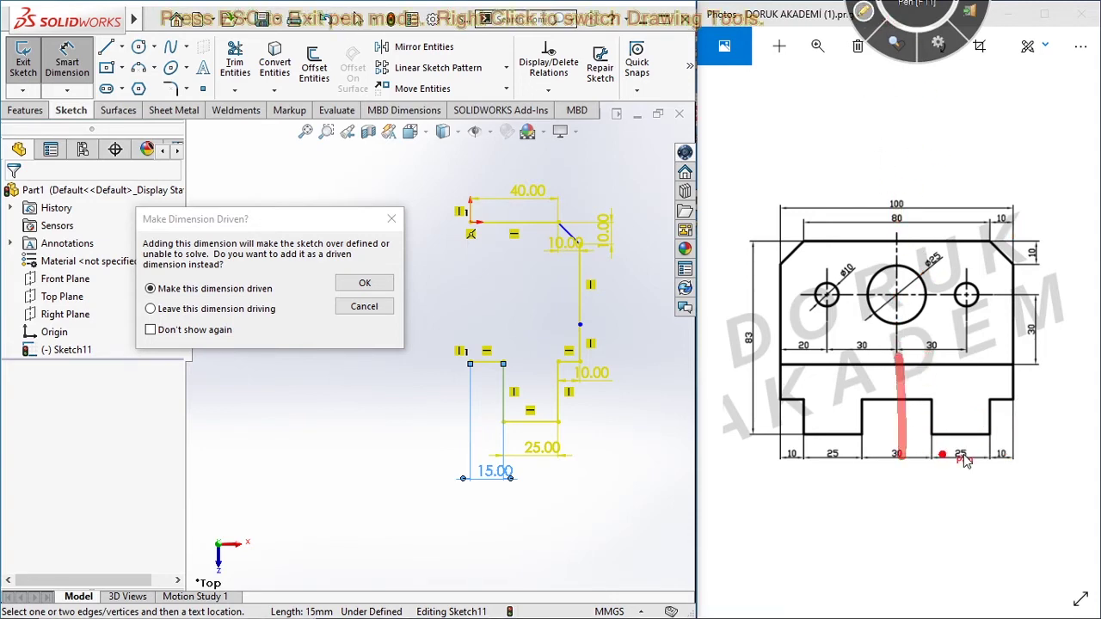
pyautogui.moveTo(1012, 408); pyautogui.dragTo(1018, 473)
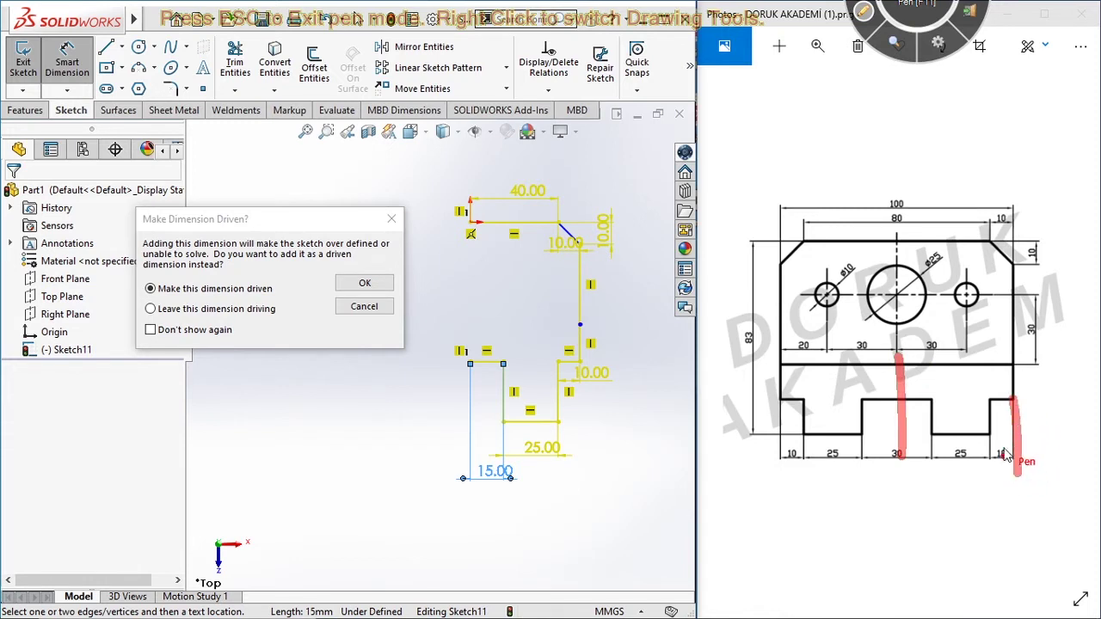
pyautogui.moveTo(902, 472)
pyautogui.mouseDown()
pyautogui.moveTo(972, 495)
pyautogui.moveTo(1012, 474)
pyautogui.mouseUp()
pyautogui.moveTo(1001, 512)
pyautogui.mouseDown()
pyautogui.moveTo(974, 541)
pyautogui.moveTo(1032, 542)
pyautogui.moveTo(1008, 518)
pyautogui.mouseUp()
pyautogui.moveTo(898, 182); pyautogui.dragTo(899, 206)
pyautogui.moveTo(989, 195)
pyautogui.mouseDown()
pyautogui.moveTo(995, 220)
pyautogui.moveTo(1012, 221)
pyautogui.mouseUp()
pyautogui.moveTo(897, 184); pyautogui.dragTo(1022, 196)
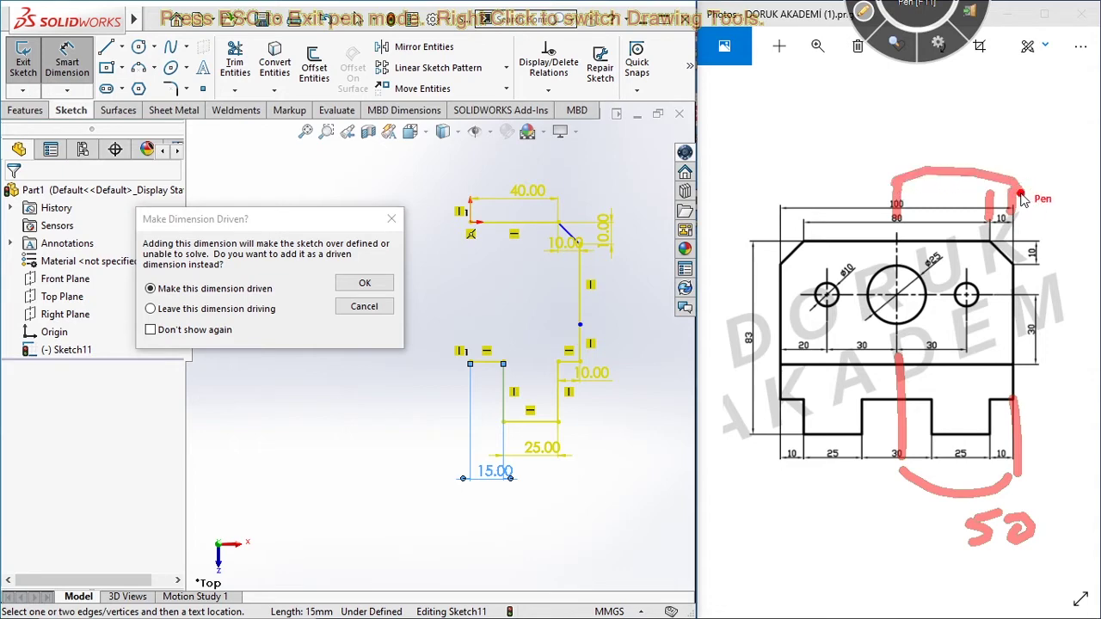
# Mark the lower right notch, clear the pen marks, and discard the conflicting 15 mm dimension
pyautogui.moveTo(929, 439); pyautogui.dragTo(1022, 434)
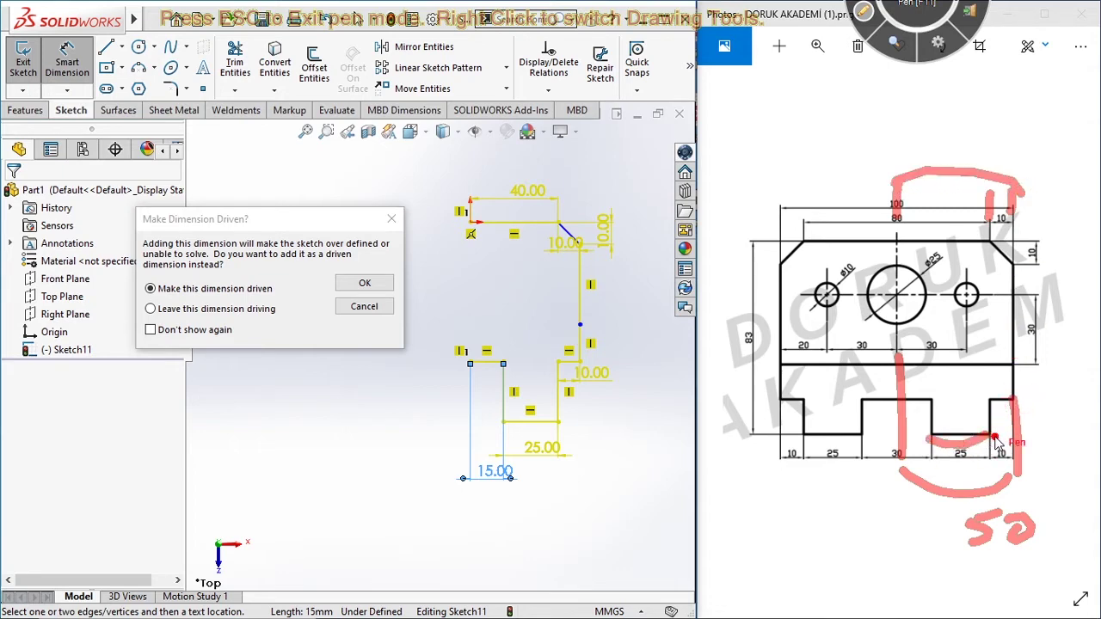
pyautogui.moveTo(914, 430); pyautogui.dragTo(947, 414)
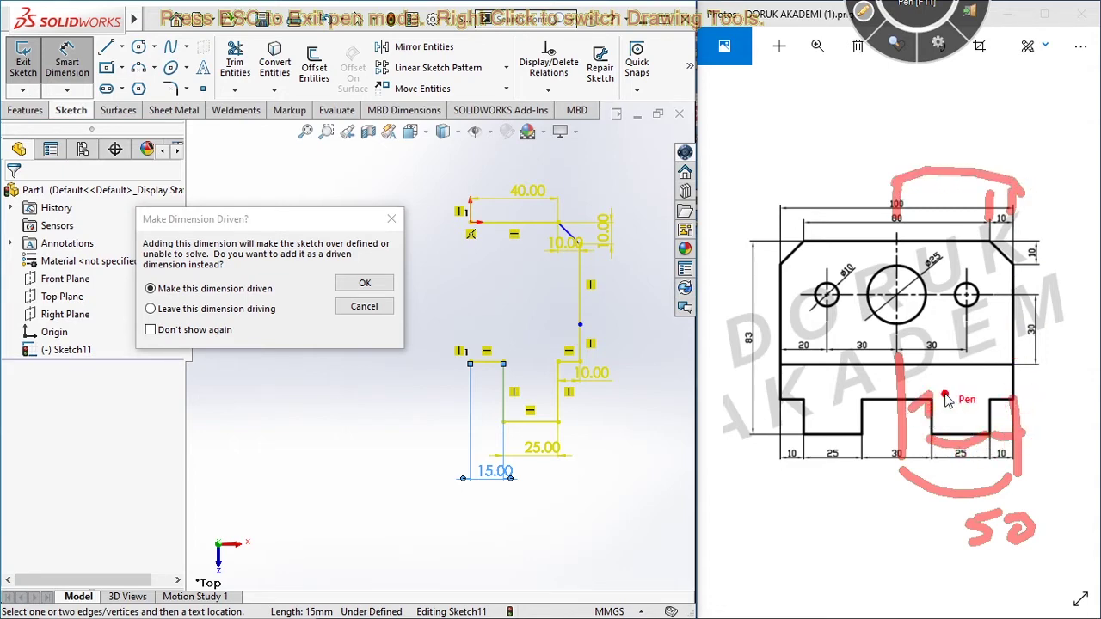
pyautogui.moveTo(346, 188); pyautogui.dragTo(245, 292)
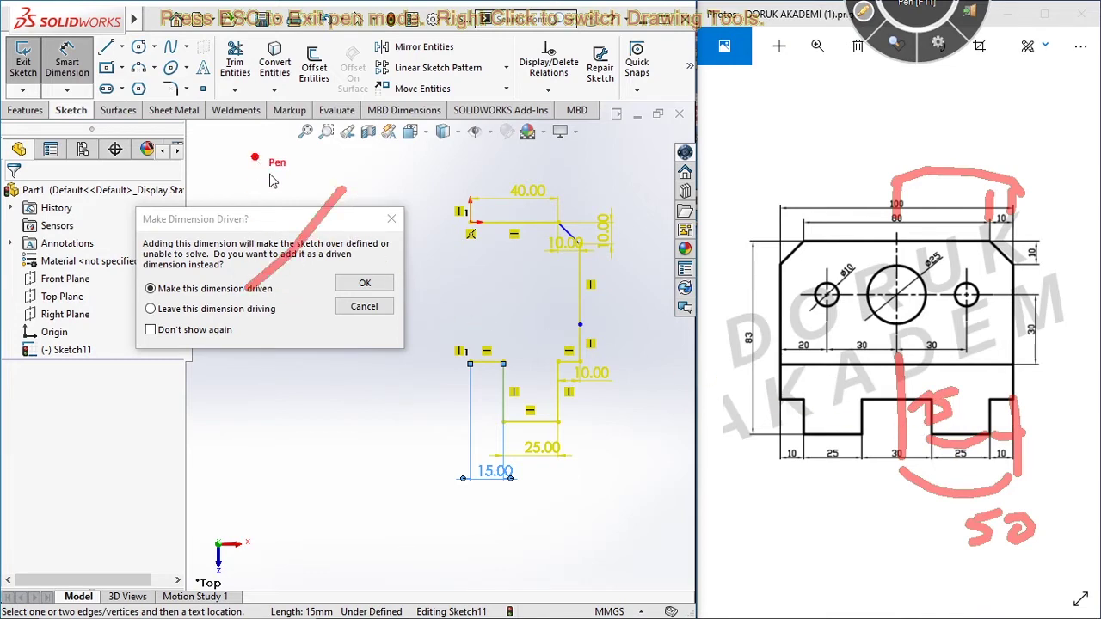
pyautogui.moveTo(252, 155); pyautogui.dragTo(377, 331)
pyautogui.click(860, 45)
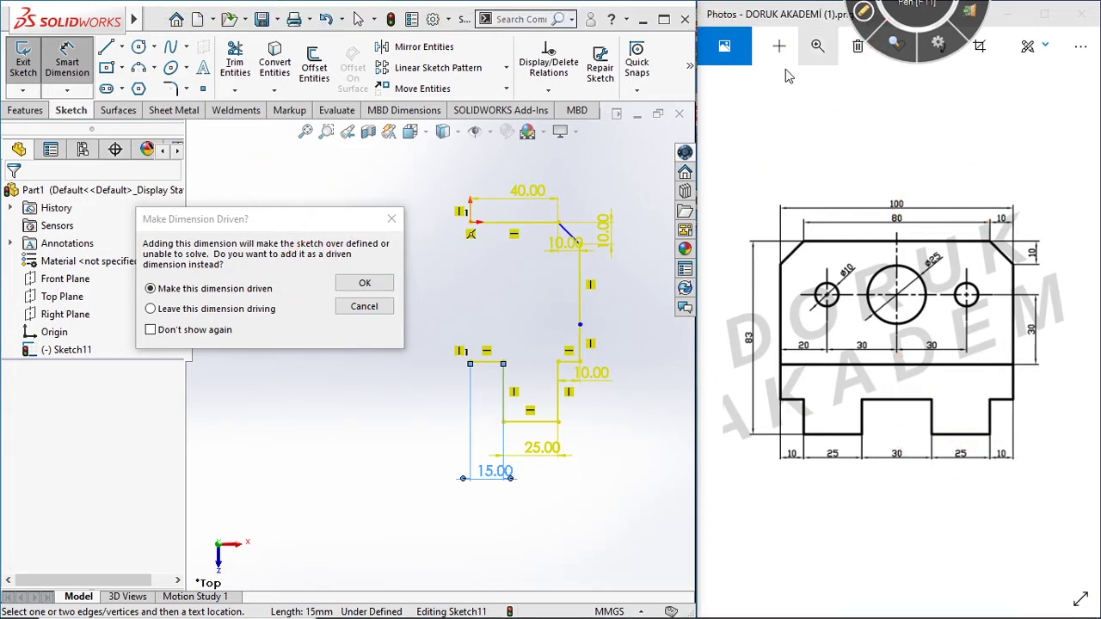
pyautogui.click(389, 223)
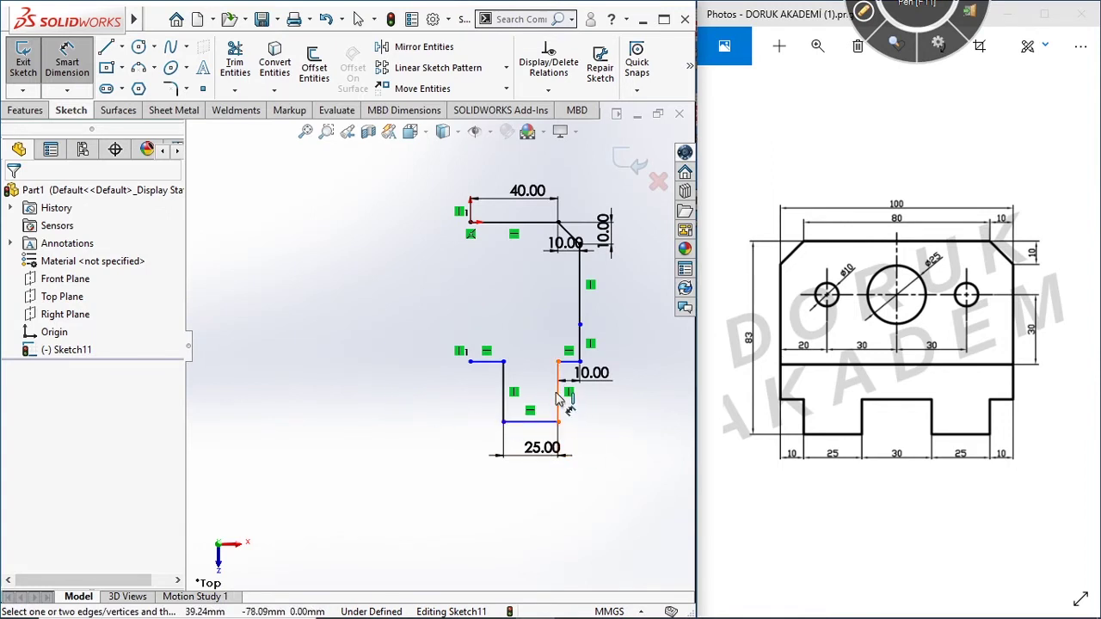
# Add an 83 mm vertical dimension from the top edge to the bottom 25 mm edge
pyautogui.click(541, 225)
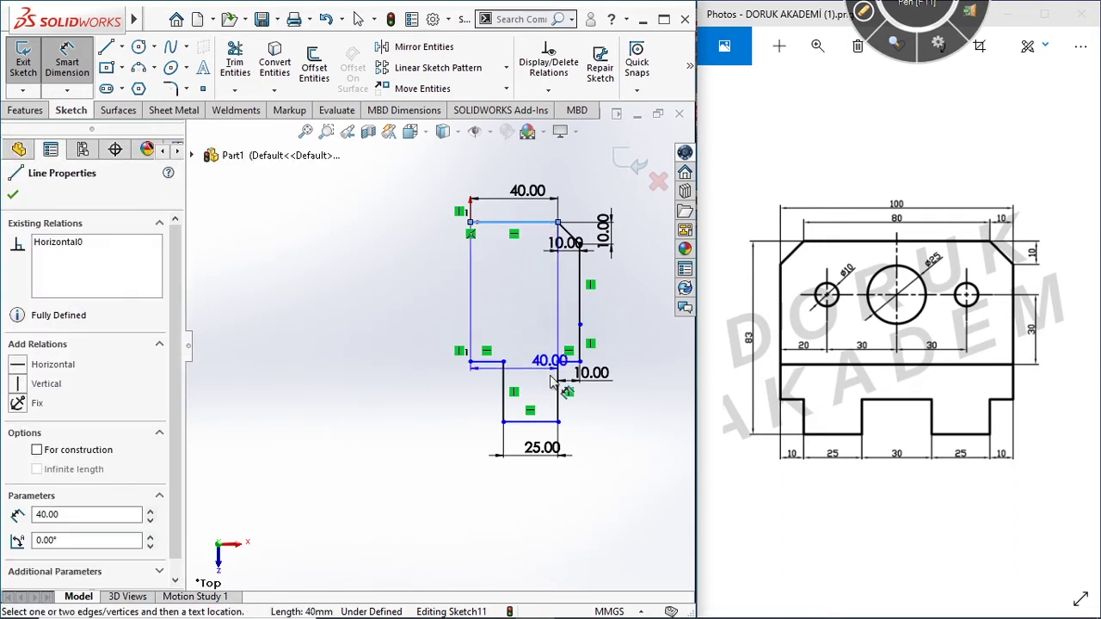
pyautogui.click(535, 422)
pyautogui.click(650, 375)
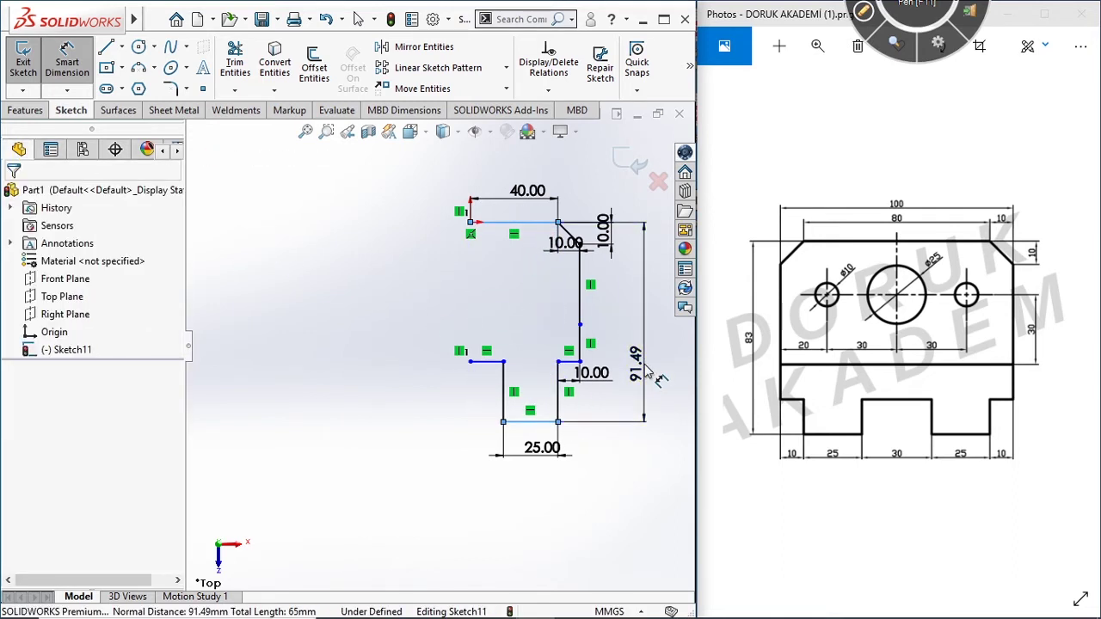
pyautogui.write('83')
pyautogui.press('Return')
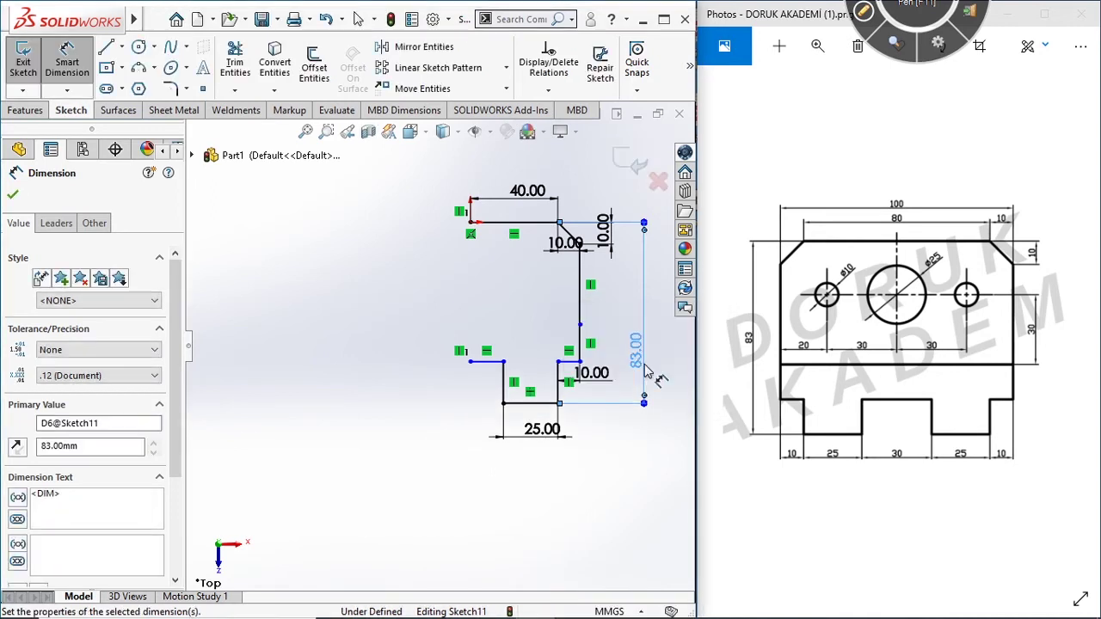
pyautogui.click(14, 196)
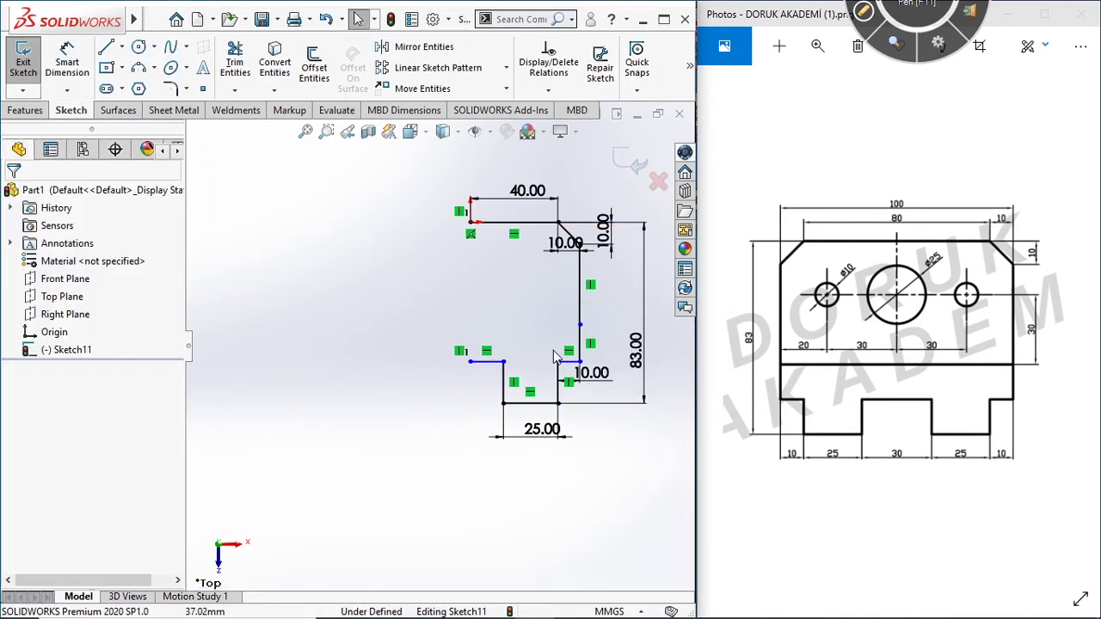
pyautogui.scroll(-2, 555, 378)
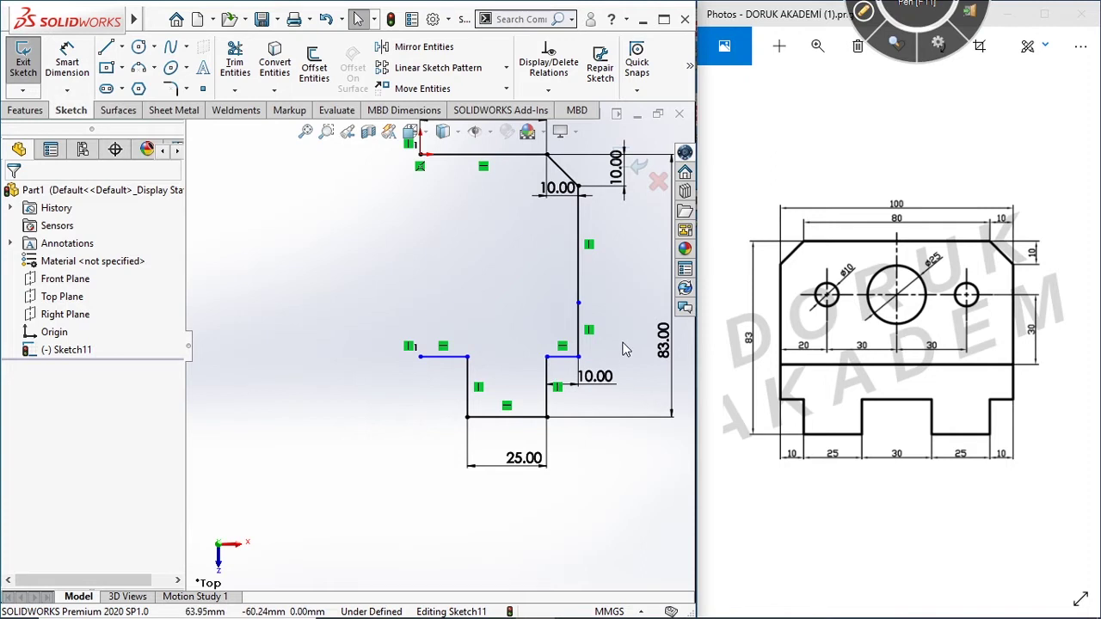
pyautogui.click(581, 324)
# Dimension the lower right vertical edge to 15 mm
pyautogui.press('d')
pyautogui.click(617, 200)
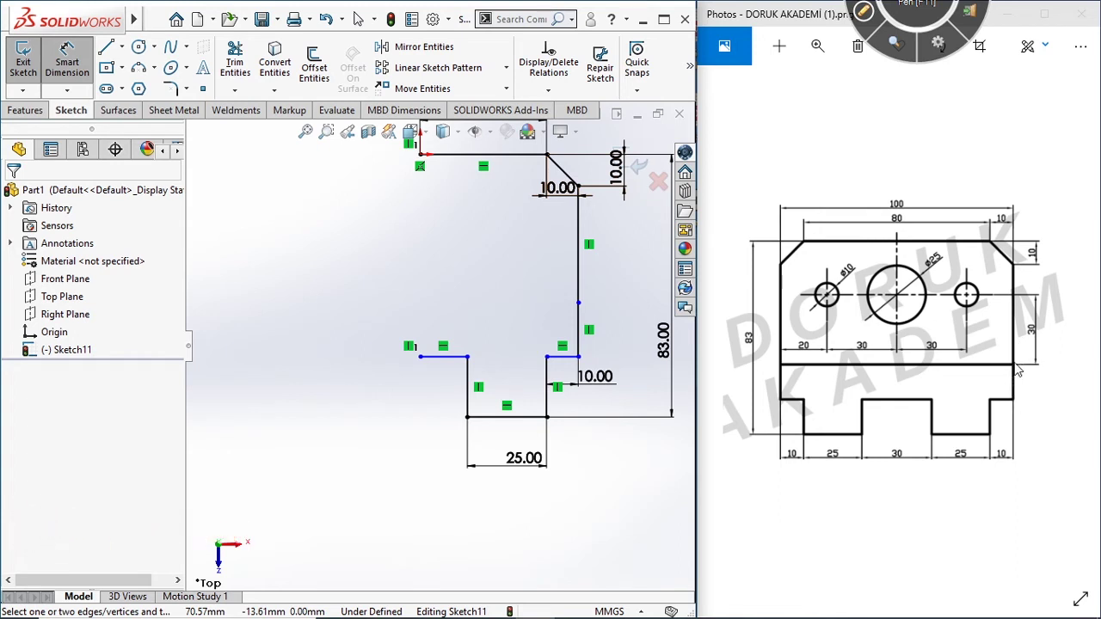
pyautogui.click(578, 325)
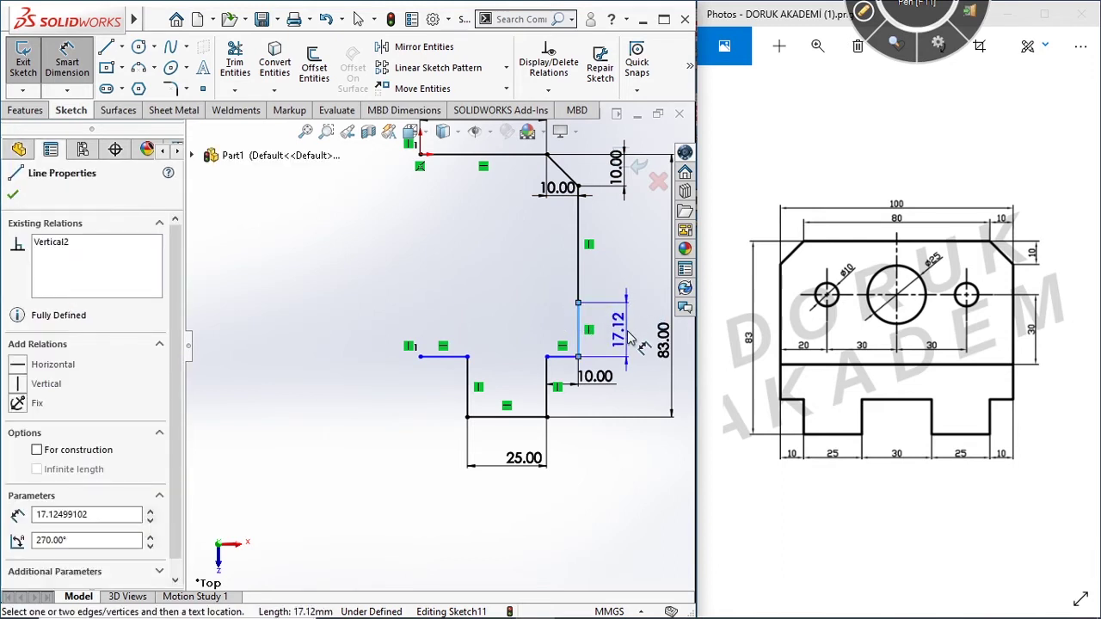
pyautogui.click(632, 333)
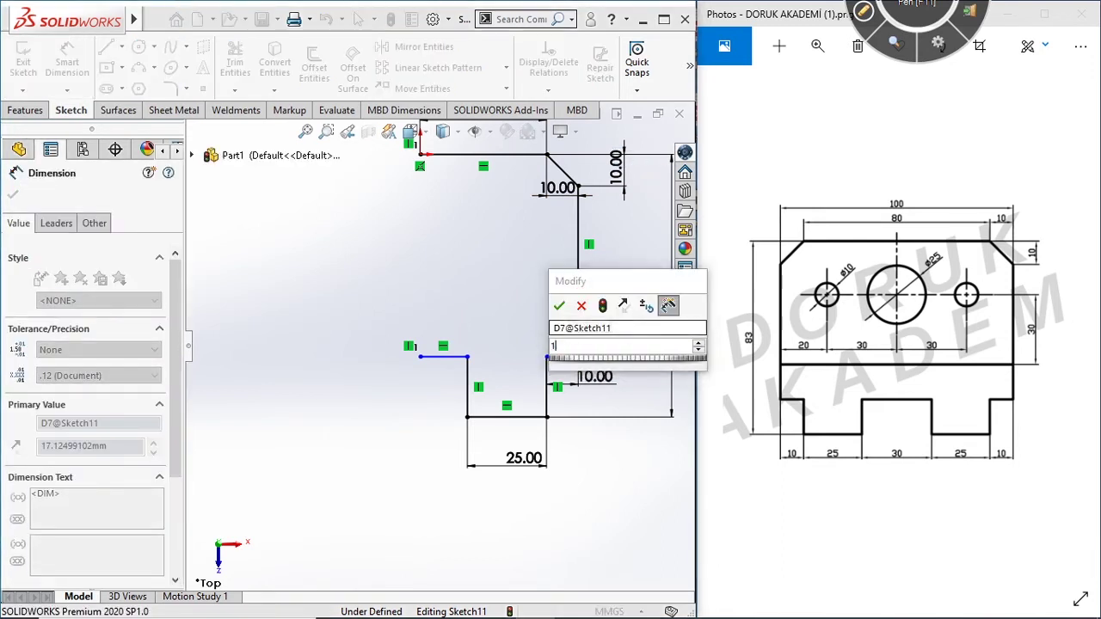
pyautogui.write('15')
pyautogui.press('Return')
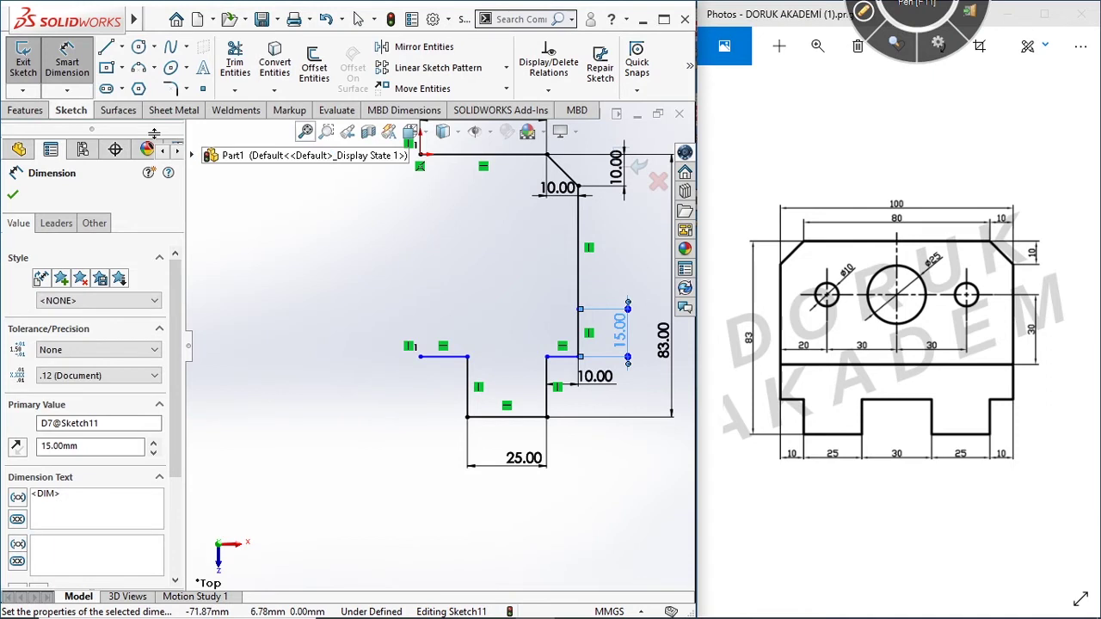
pyautogui.press('Escape')
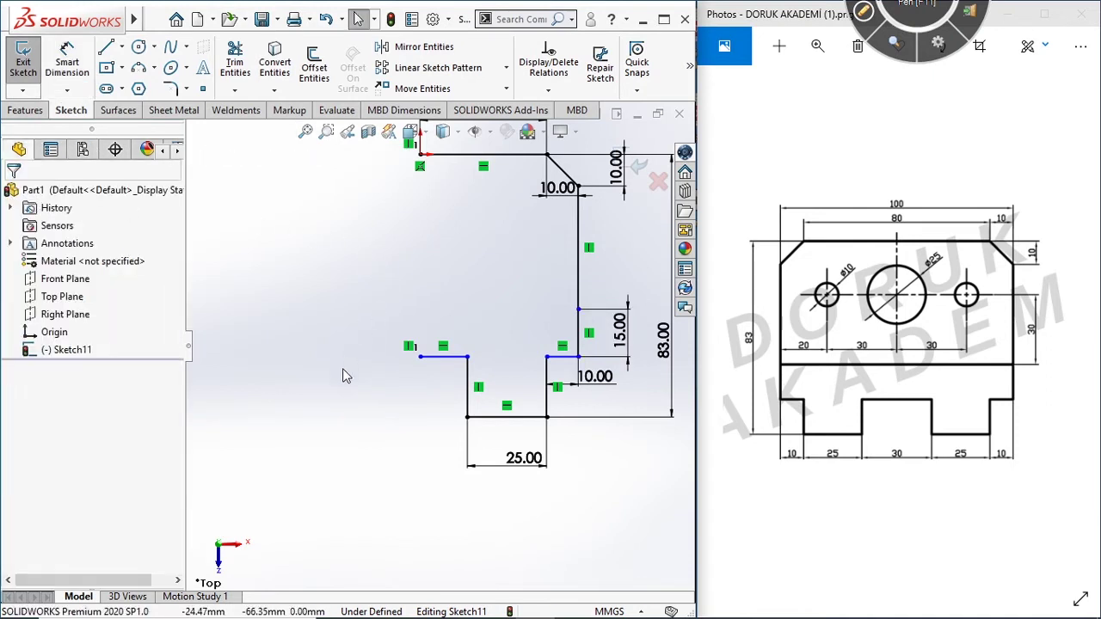
# Dimension the short right step line to the bottom edge as 20 mm
pyautogui.moveTo(357, 412); pyautogui.dragTo(372, 297, button='right')
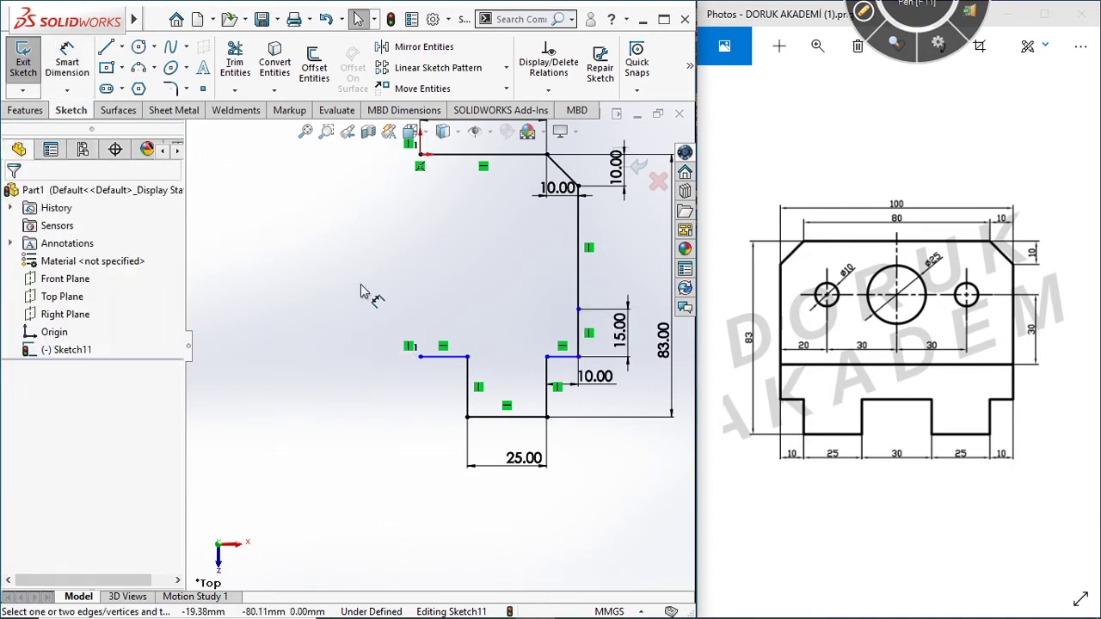
pyautogui.click(566, 357)
pyautogui.click(529, 417)
pyautogui.click(638, 394)
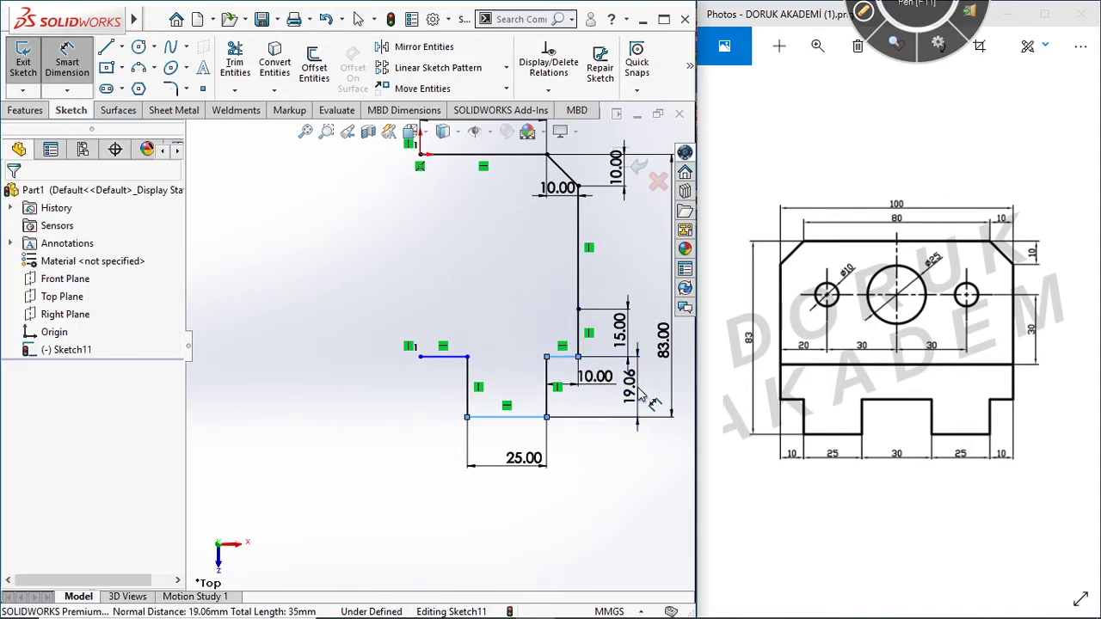
pyautogui.write('20')
pyautogui.press('Return')
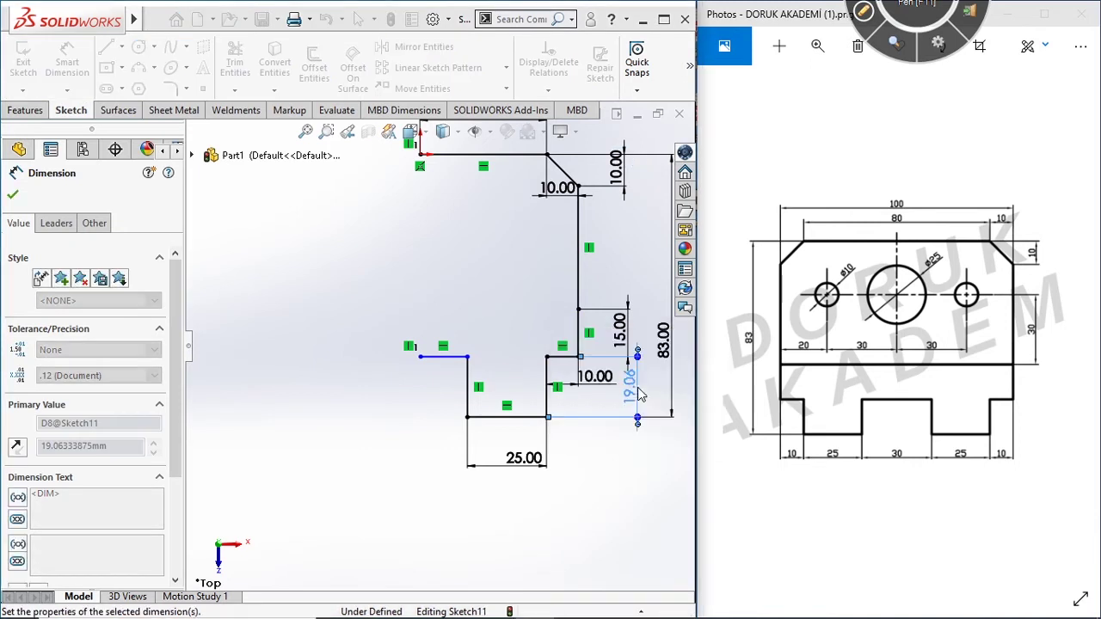
pyautogui.click(13, 196)
pyautogui.scroll(-3, 507, 355)
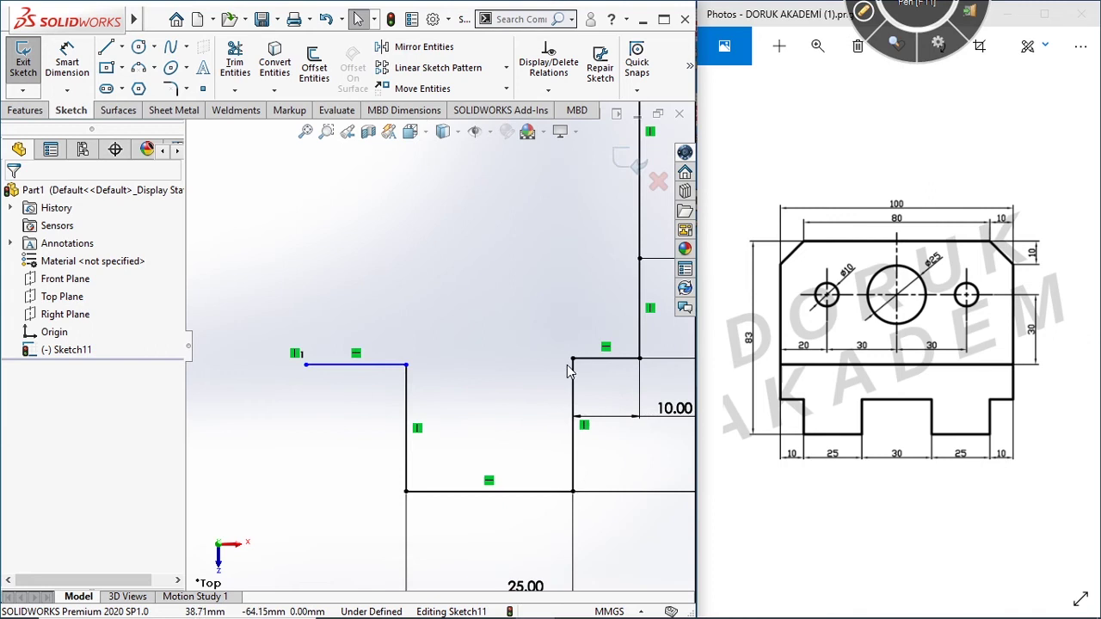
# Begin a centerline from the inner step corner, then cancel it
pyautogui.click(121, 47)
pyautogui.click(129, 84)
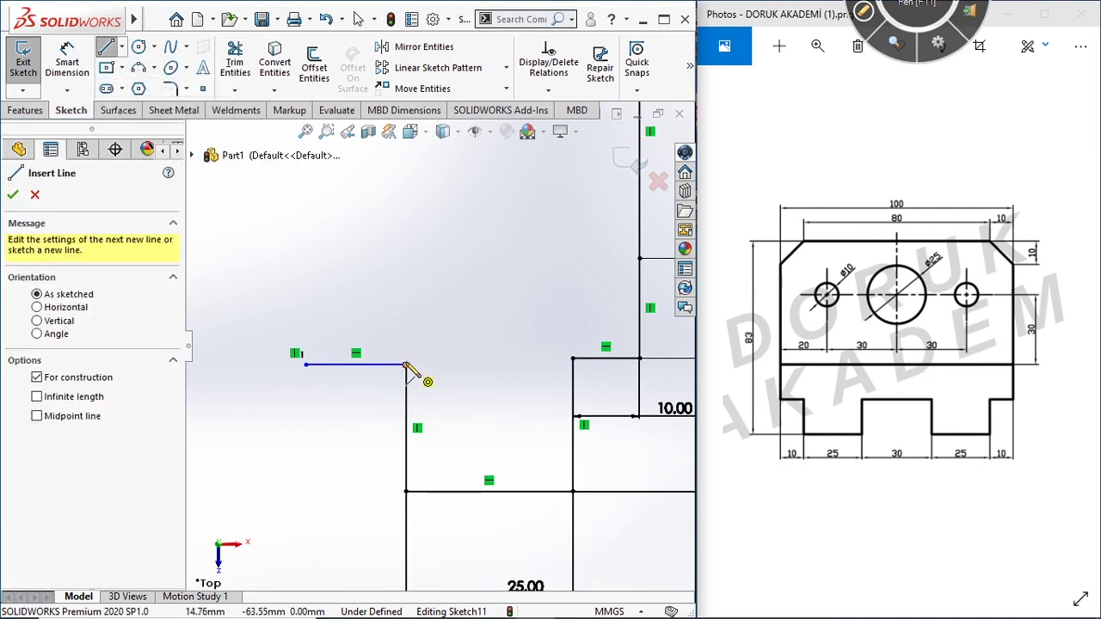
pyautogui.click(407, 365)
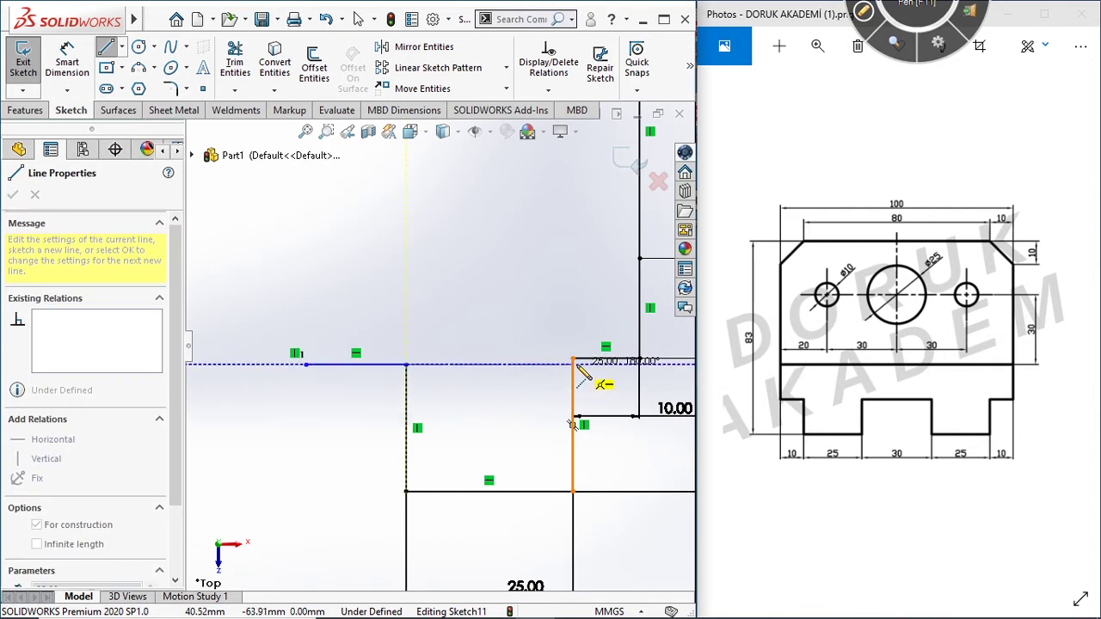
pyautogui.press('Escape')
pyautogui.click(404, 368)
pyautogui.press('Escape')
pyautogui.press('Escape')
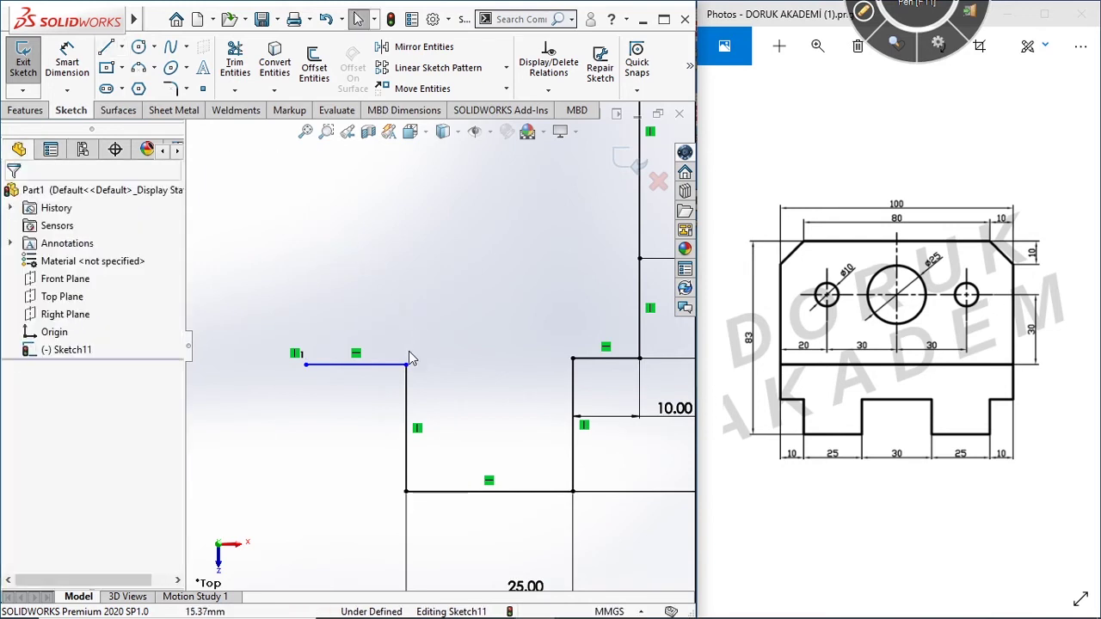
# Make the left step line's endpoint horizontal with the right inner corner point
pyautogui.click(408, 367)
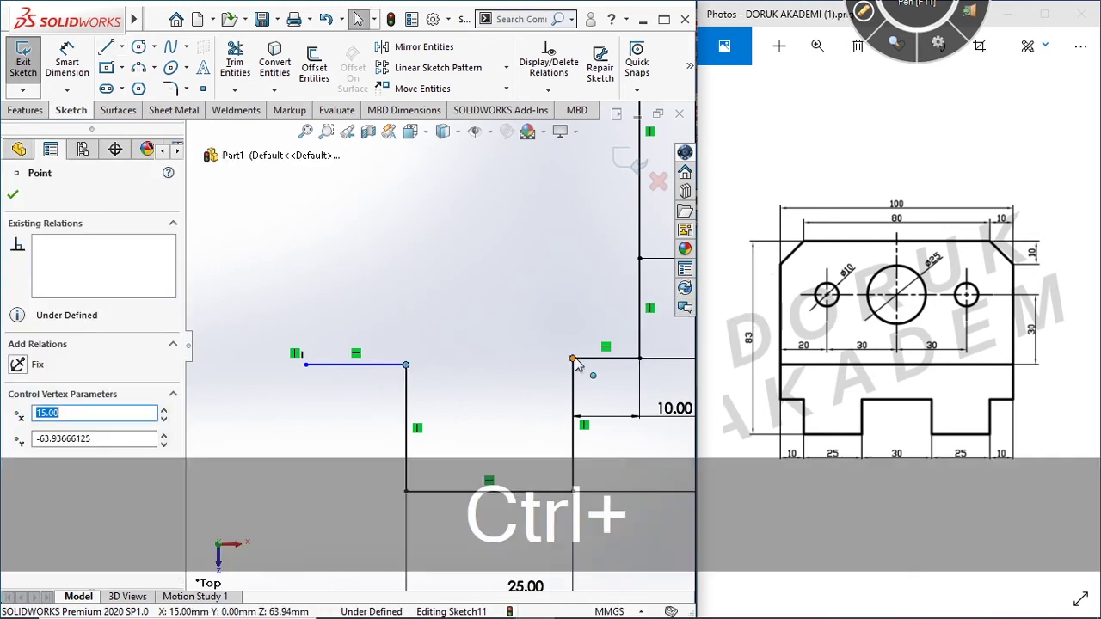
pyautogui.keyDown('ctrl'); pyautogui.click(574, 359); pyautogui.keyUp('ctrl')
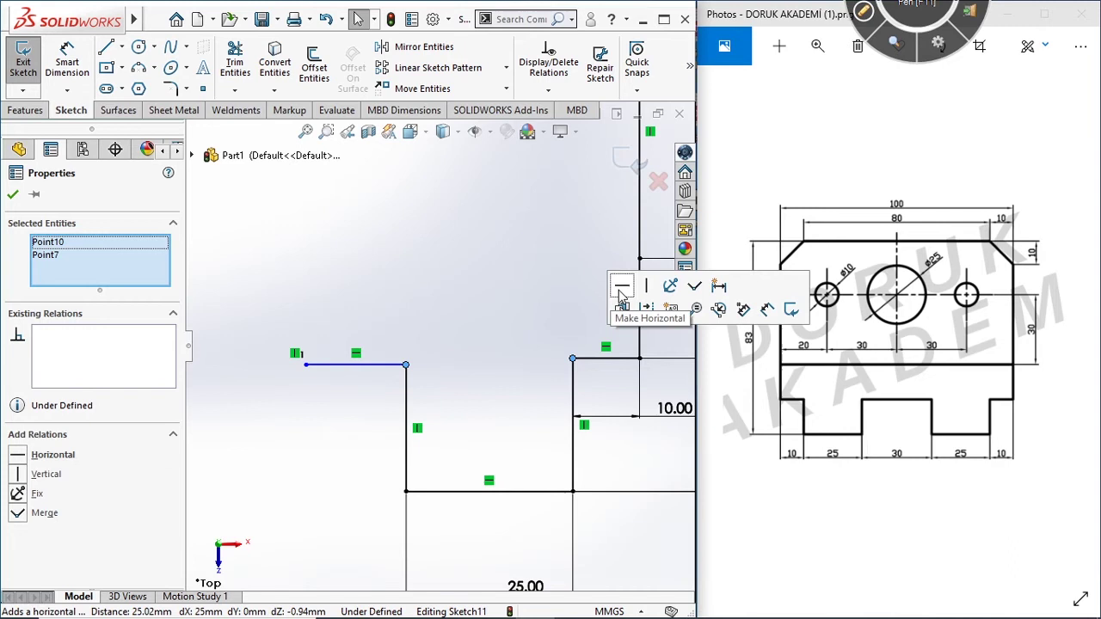
pyautogui.click(622, 286)
pyautogui.click(14, 192)
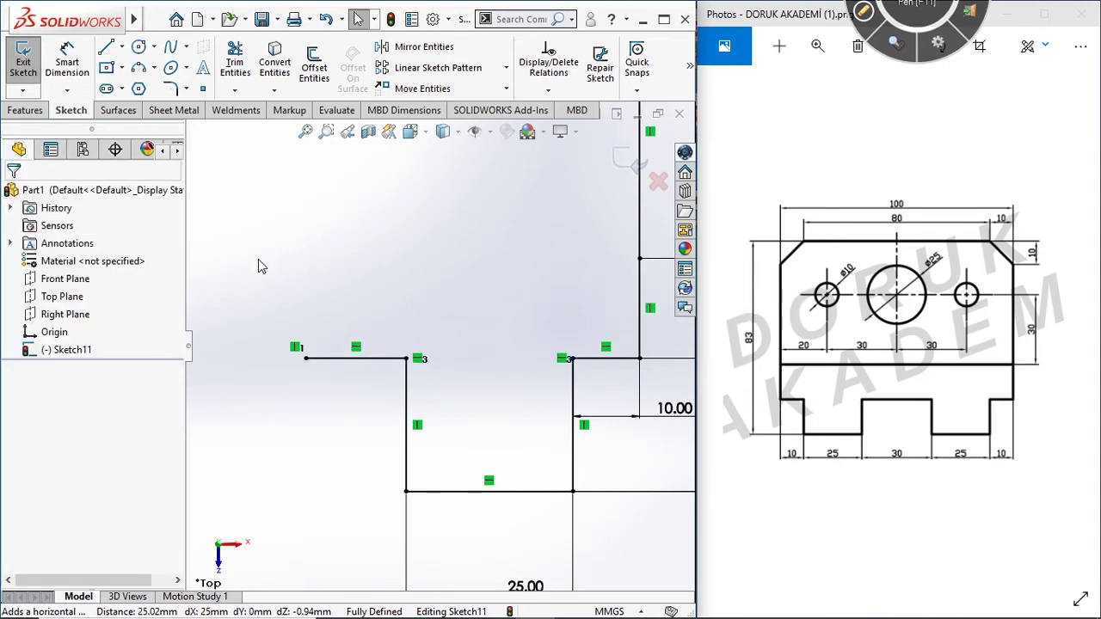
pyautogui.scroll(2, 413, 327)
pyautogui.scroll(2, 409, 337)
pyautogui.scroll(2, 413, 335)
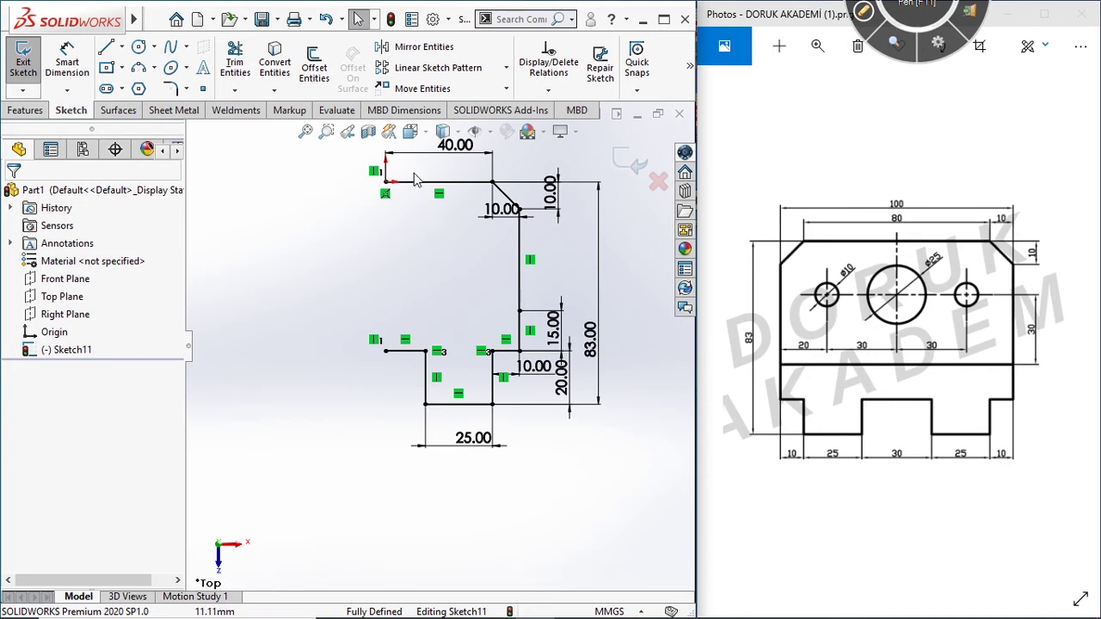
# Box-select Line1 through Line9 of the half outline and start Mirror Entities with Copy on
pyautogui.moveTo(405, 160); pyautogui.dragTo(539, 415)
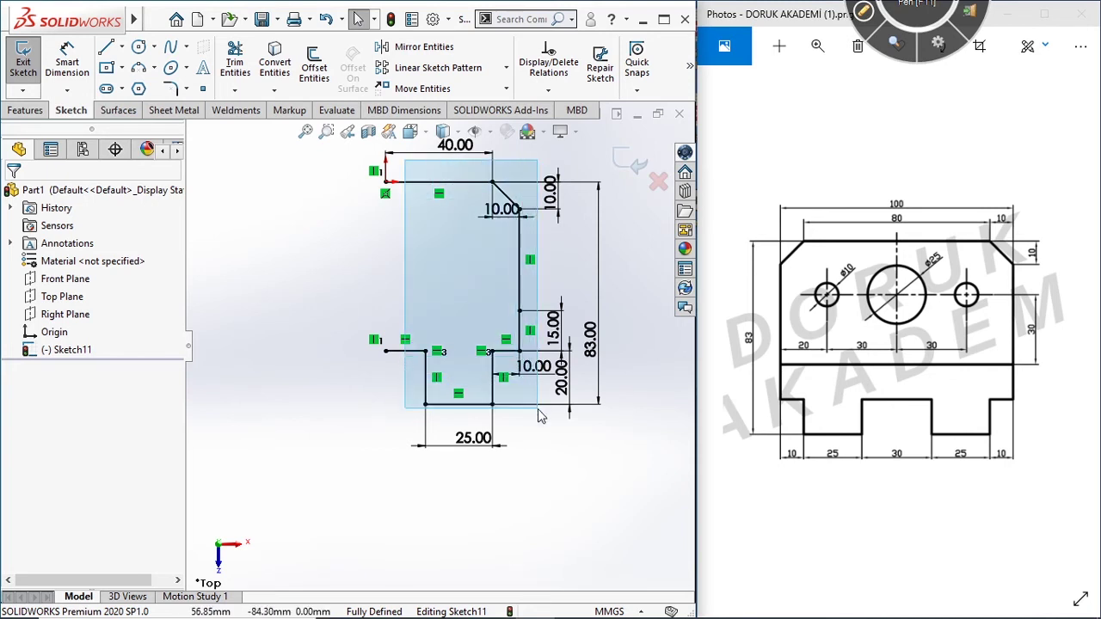
pyautogui.click(342, 278)
pyautogui.moveTo(342, 162); pyautogui.dragTo(544, 423)
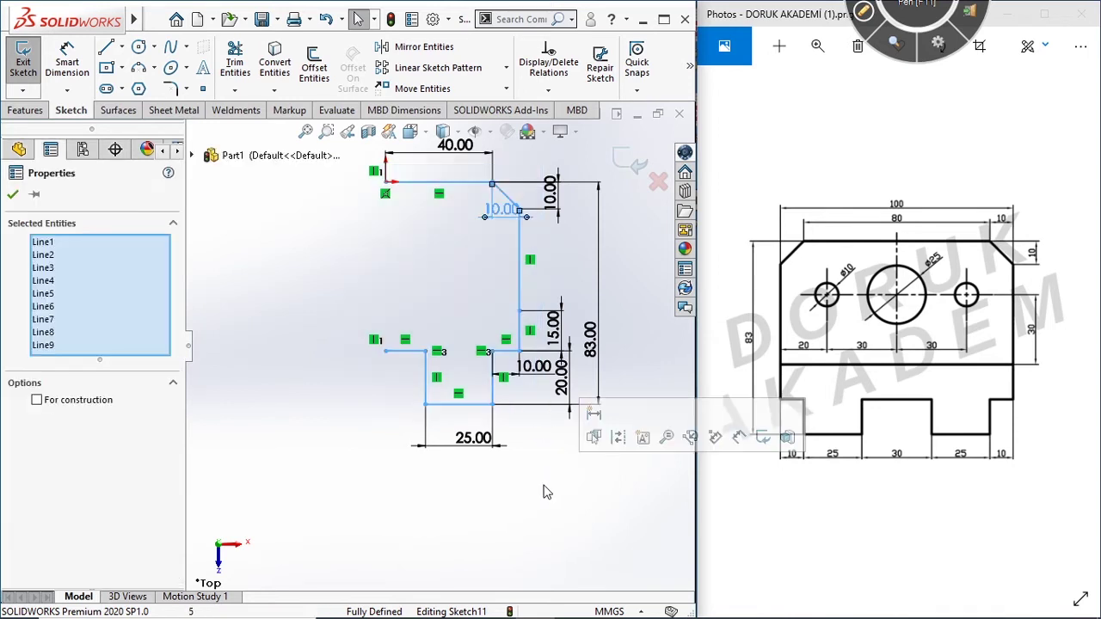
pyautogui.click(423, 47)
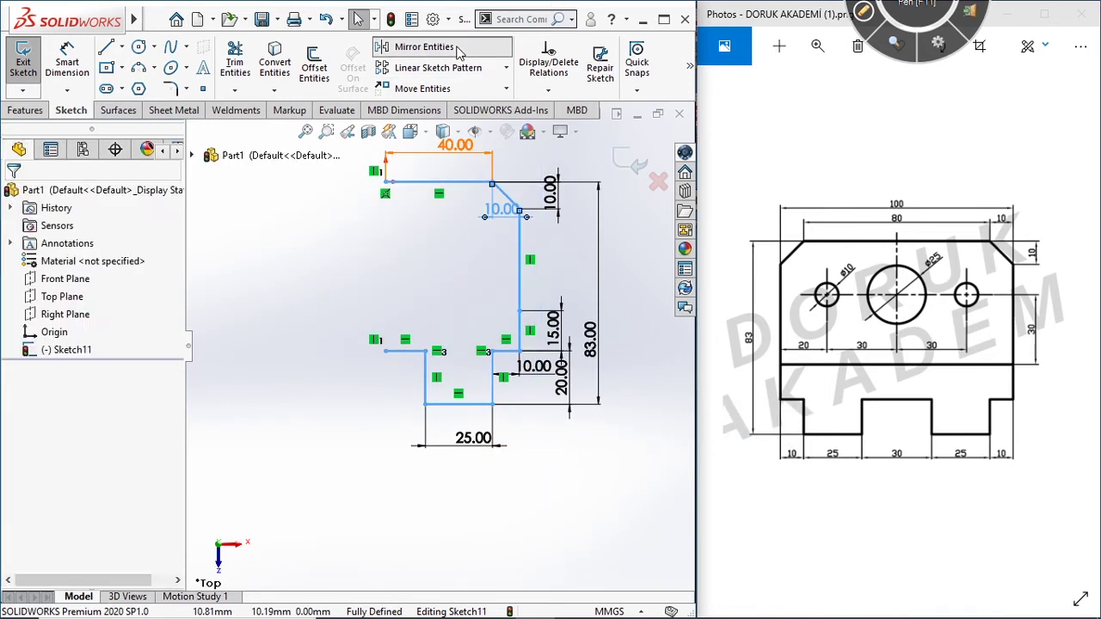
pyautogui.click(76, 491)
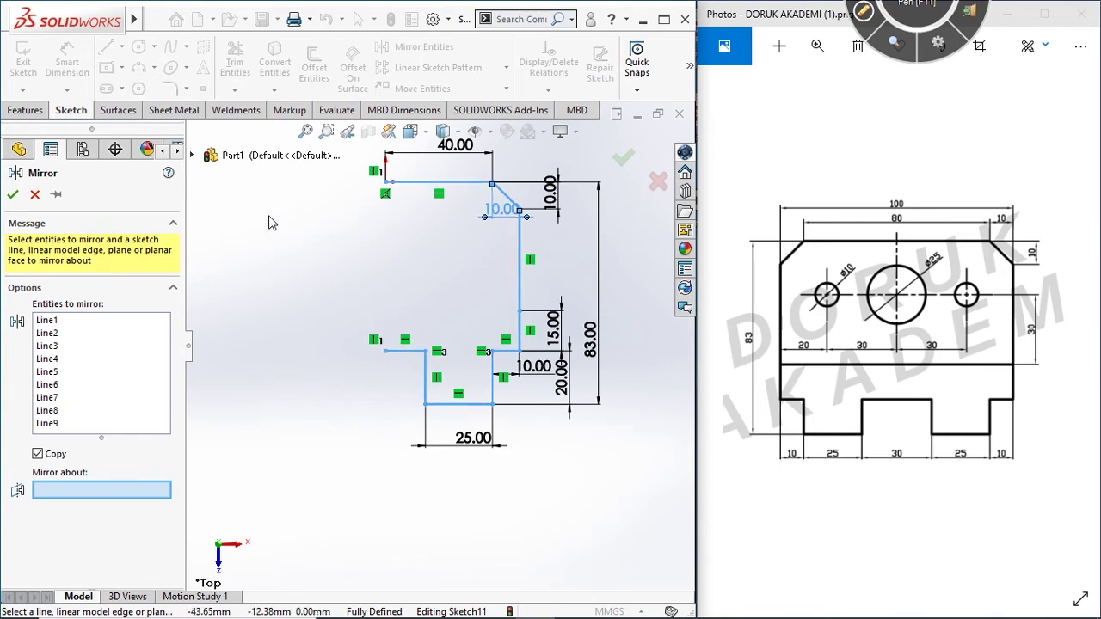
# Mirror Line1–Line9 about the Right Plane to close the symmetric plate outline
pyautogui.click(192, 156)
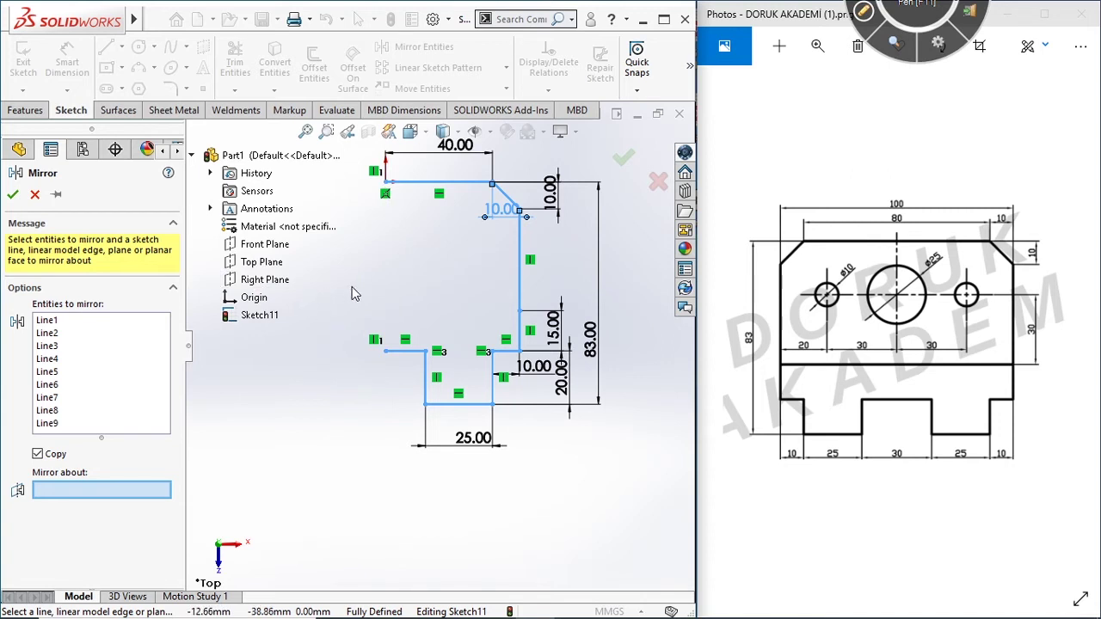
pyautogui.scroll(-3, 437, 339)
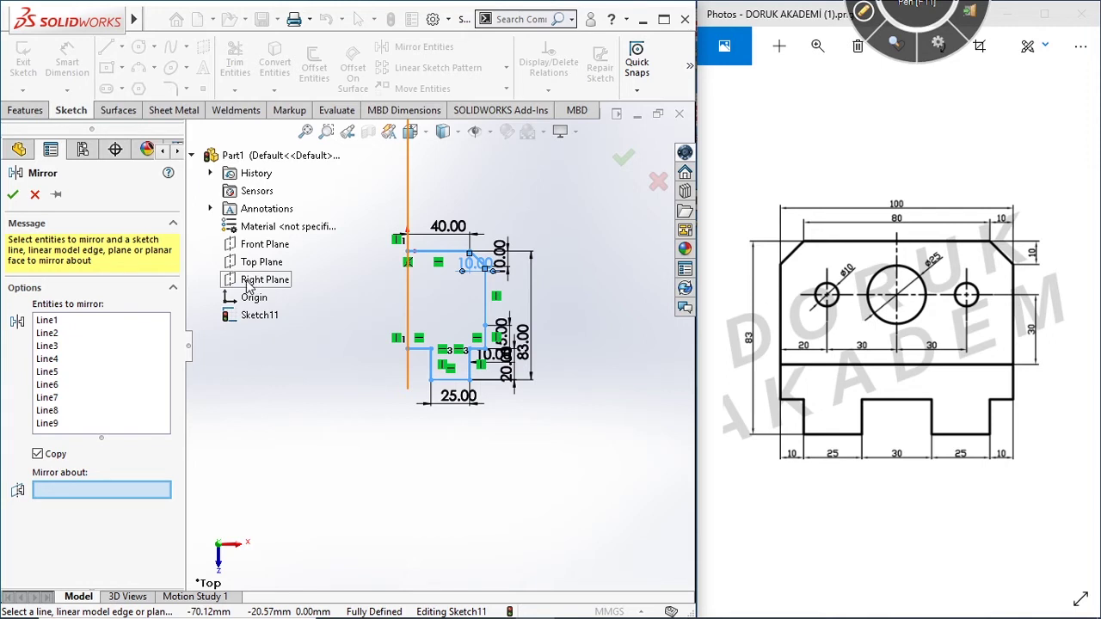
pyautogui.click(249, 287)
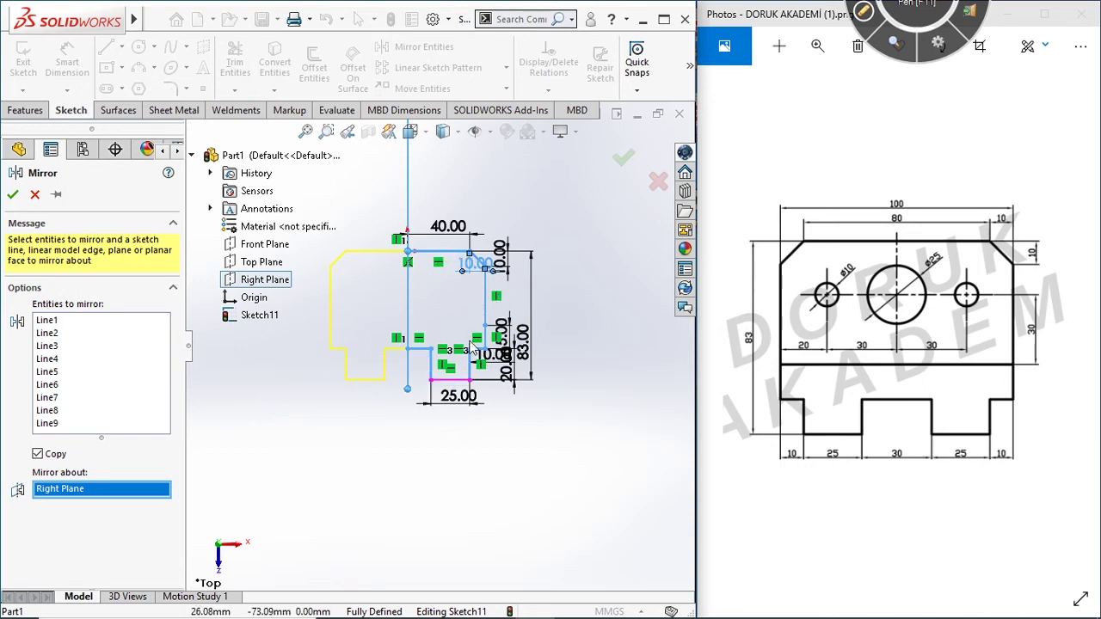
pyautogui.click(12, 195)
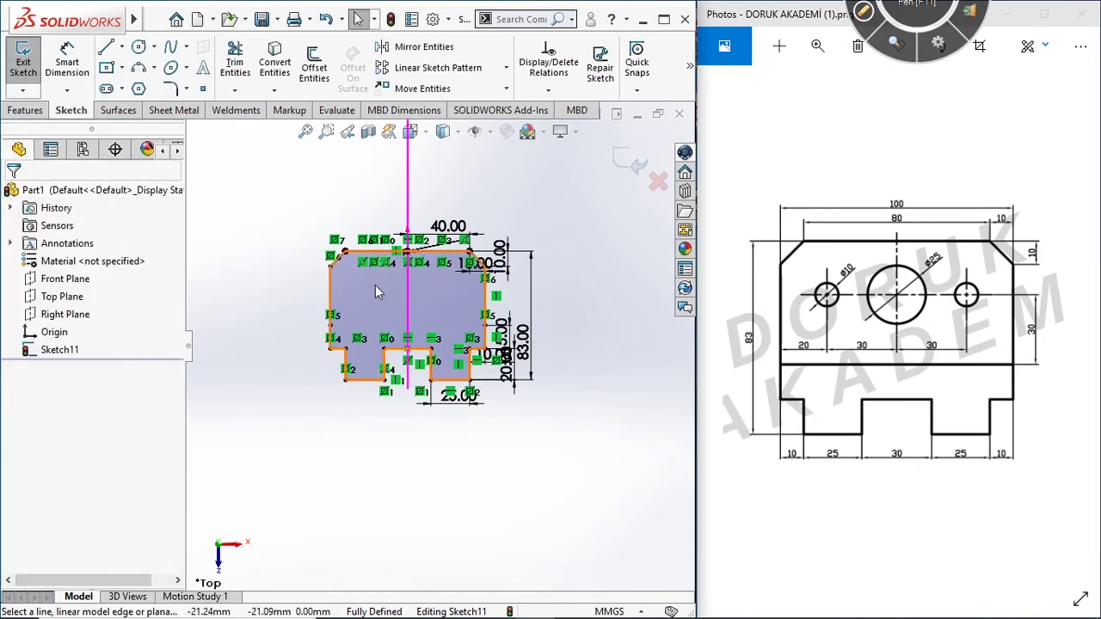
pyautogui.scroll(-2, 391, 307)
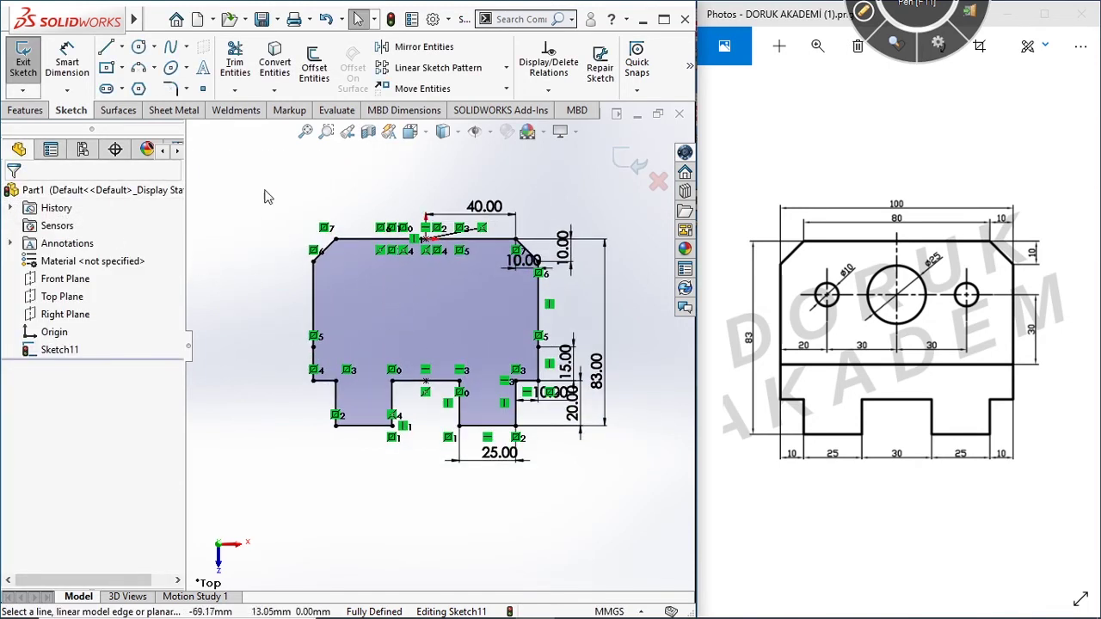
# Draw a 100 mm horizontal line from the plate's right edge to its left edge
pyautogui.click(122, 46)
pyautogui.click(129, 67)
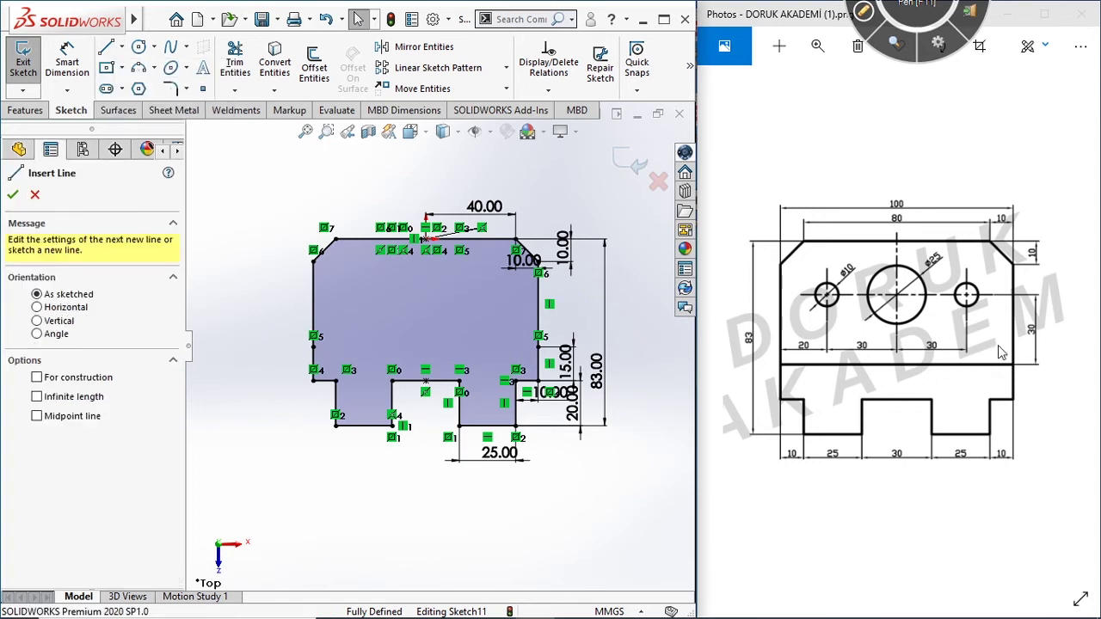
pyautogui.click(539, 345)
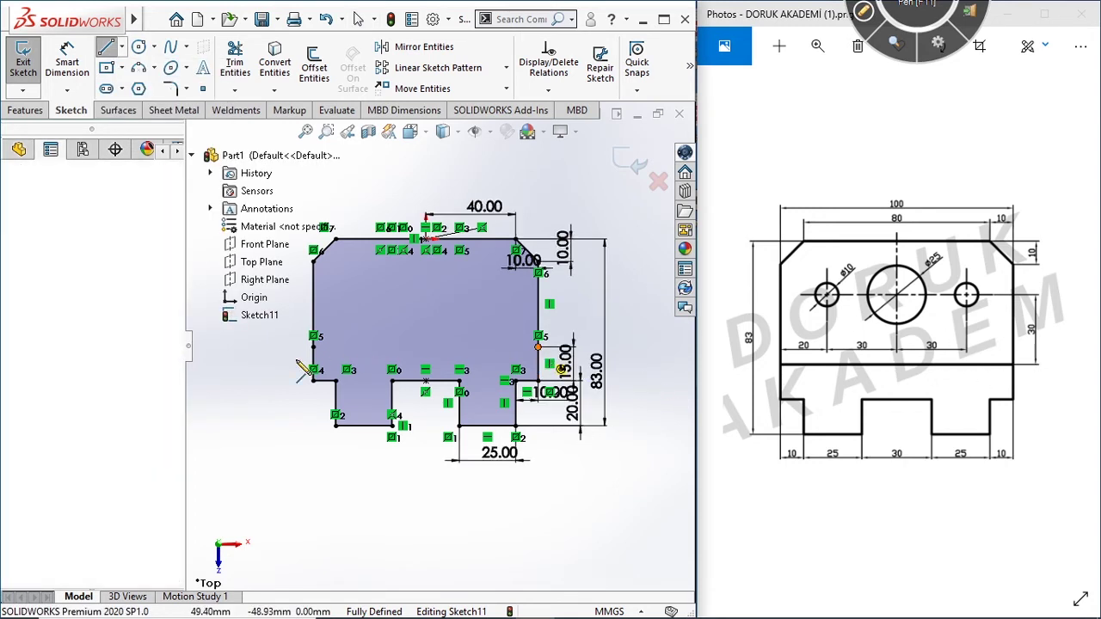
pyautogui.click(313, 346)
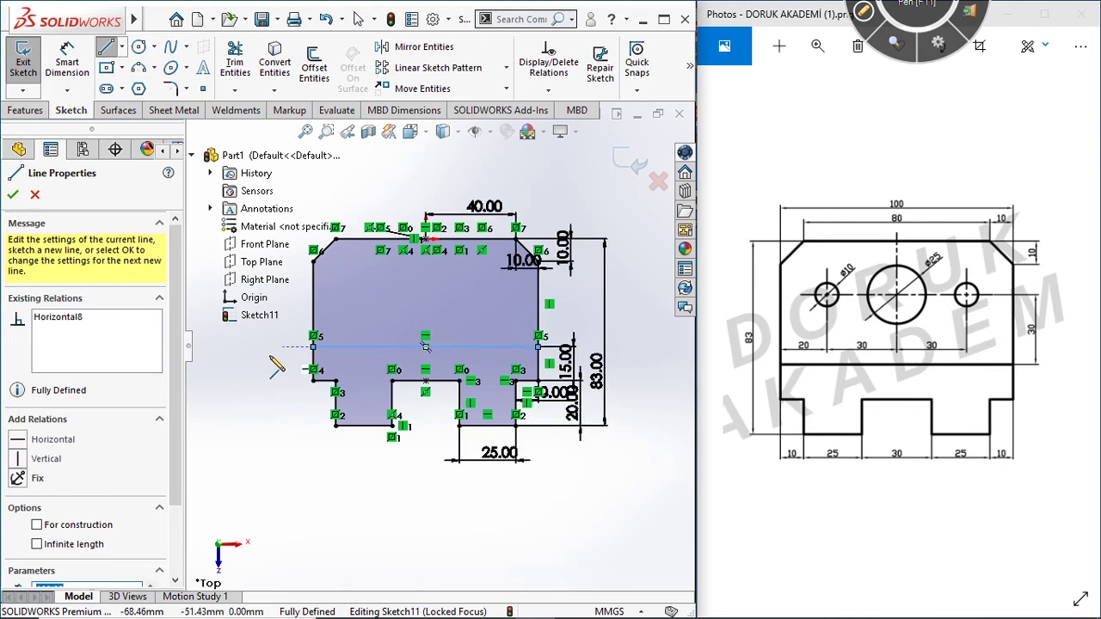
pyautogui.rightClick(284, 366)
pyautogui.click(284, 367)
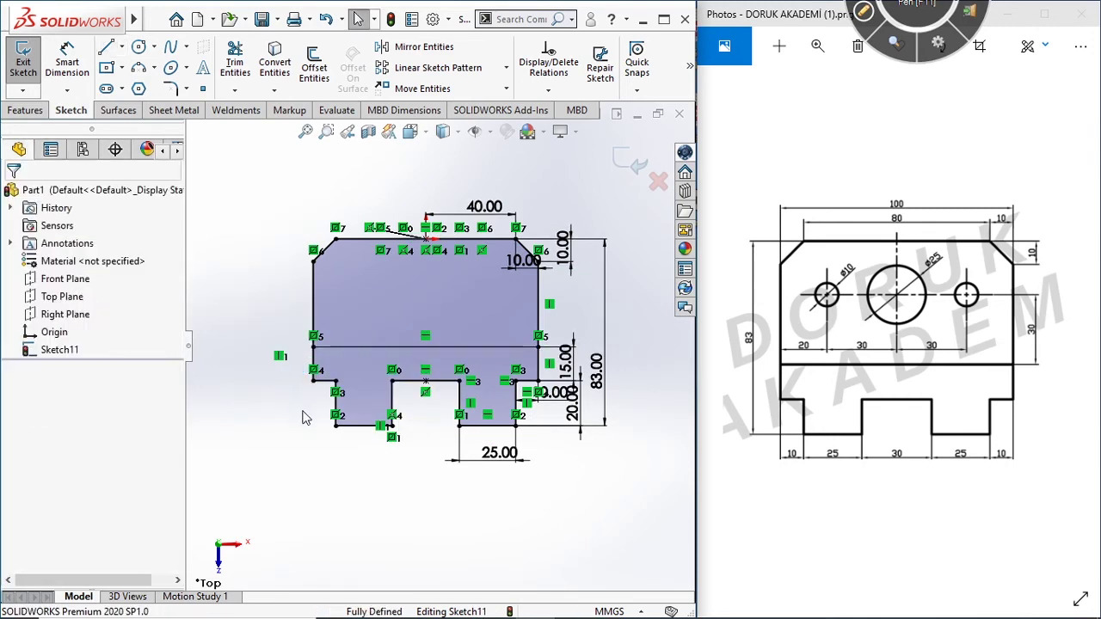
pyautogui.scroll(-3, 396, 394)
pyautogui.press('z')
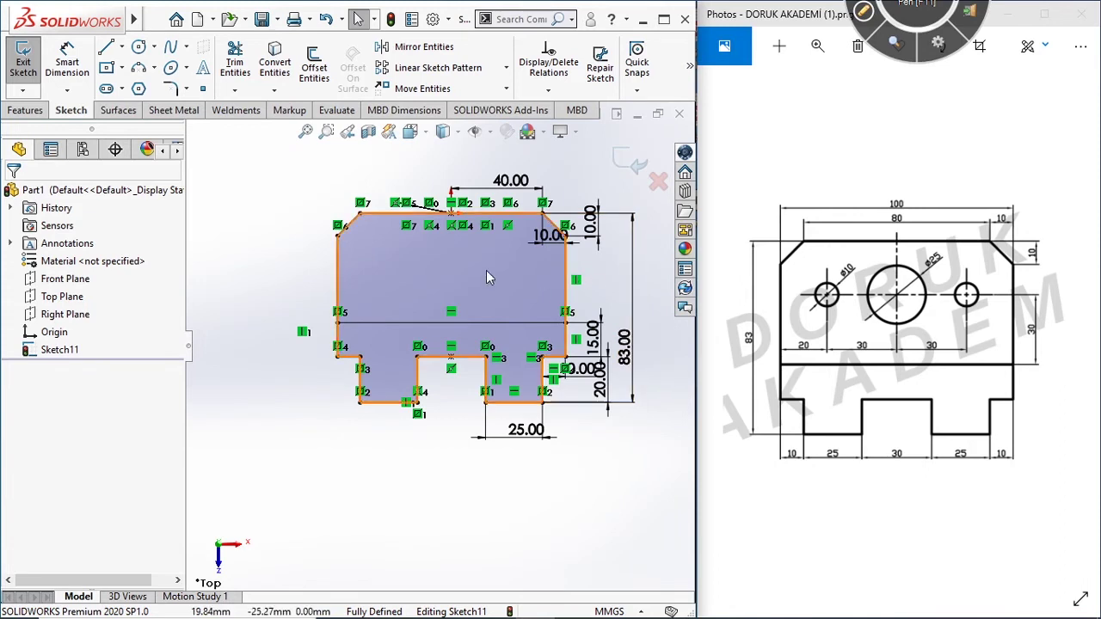
# Draw a horizontal centerline spanning from the left edge to the right edge
pyautogui.click(121, 46)
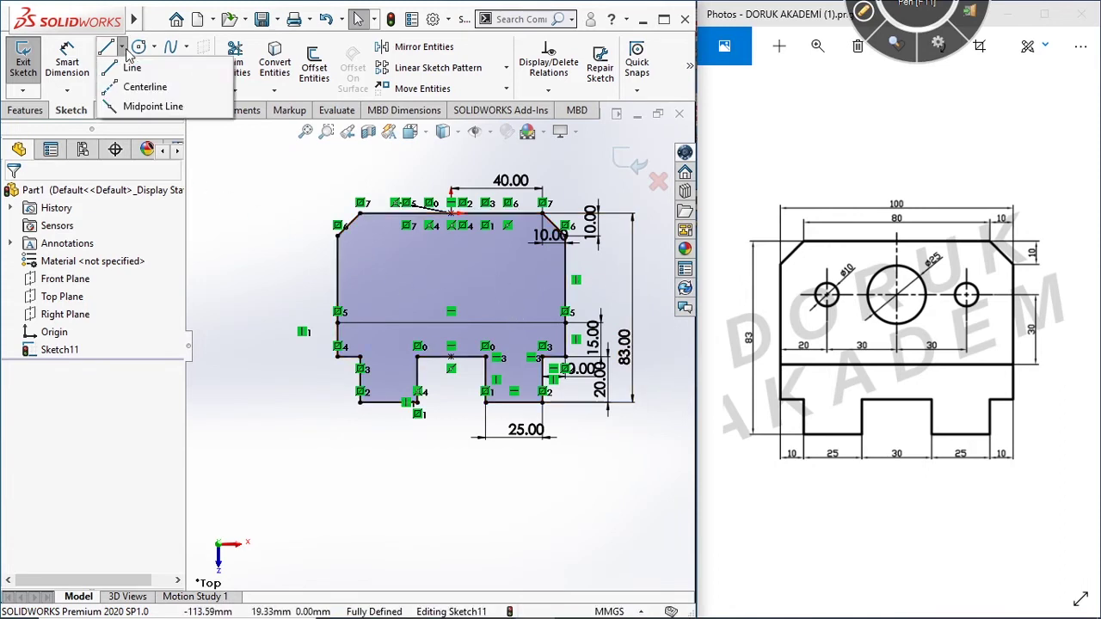
pyautogui.click(146, 87)
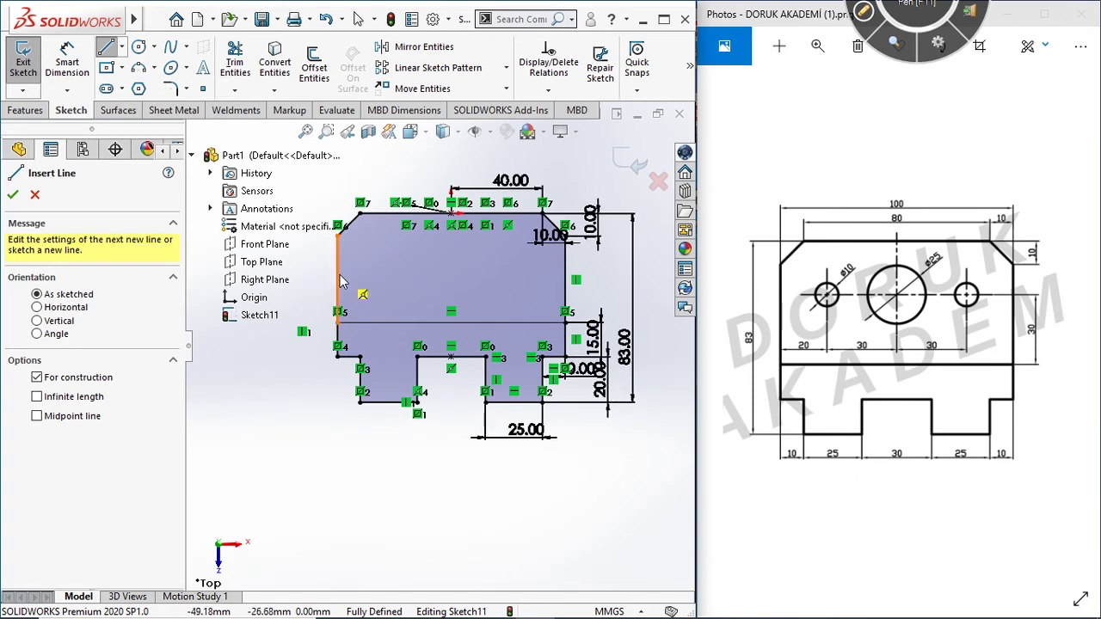
pyautogui.scroll(-3, 378, 317)
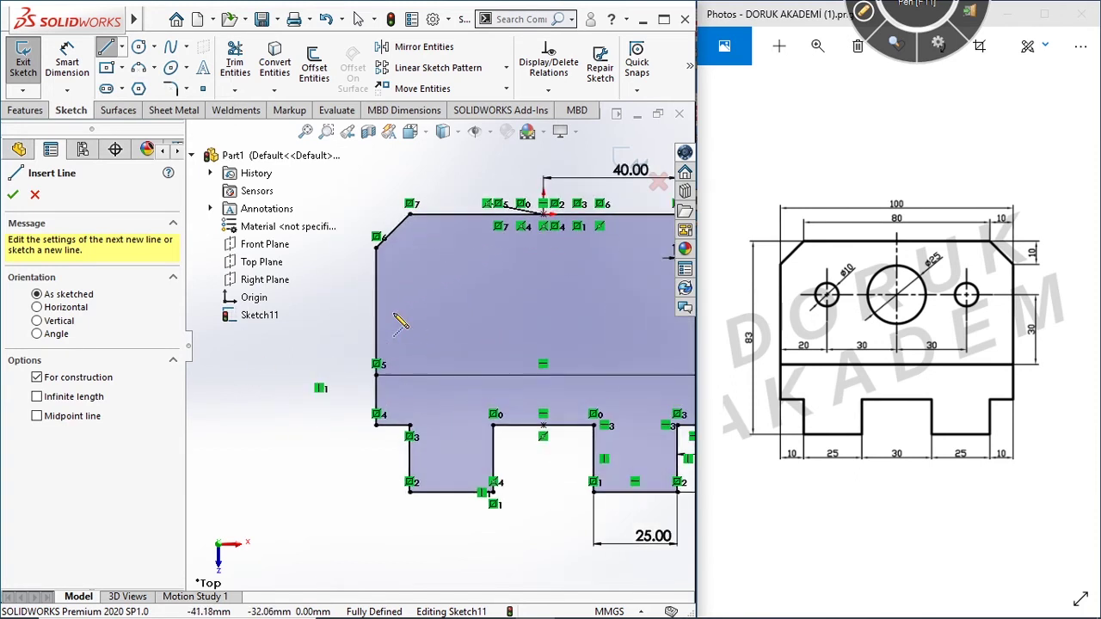
pyautogui.click(376, 310)
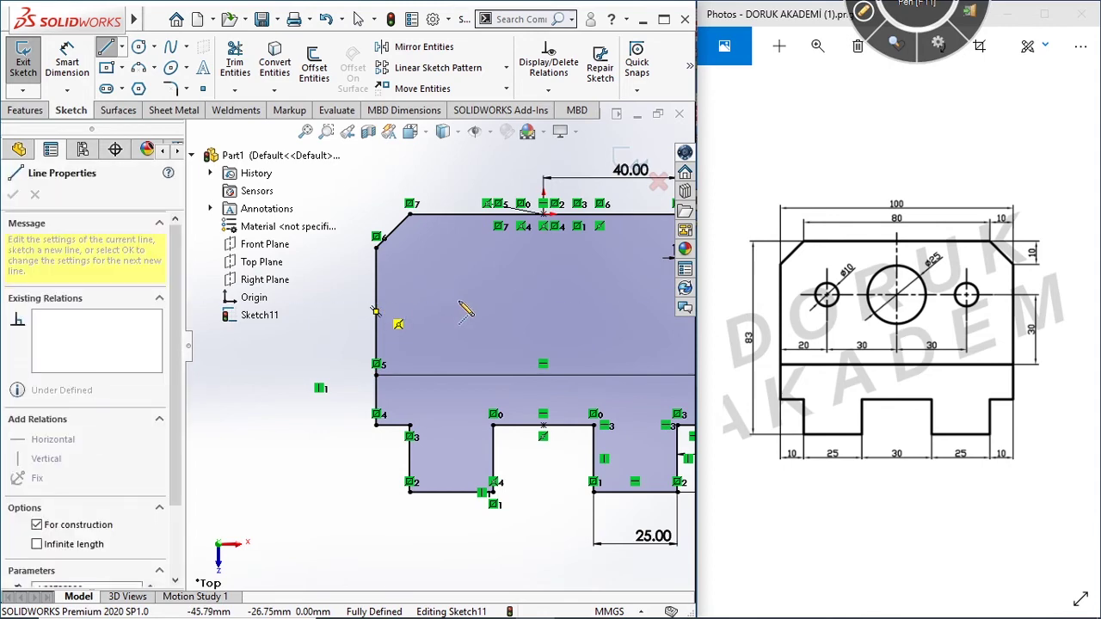
pyautogui.scroll(-2, 594, 316)
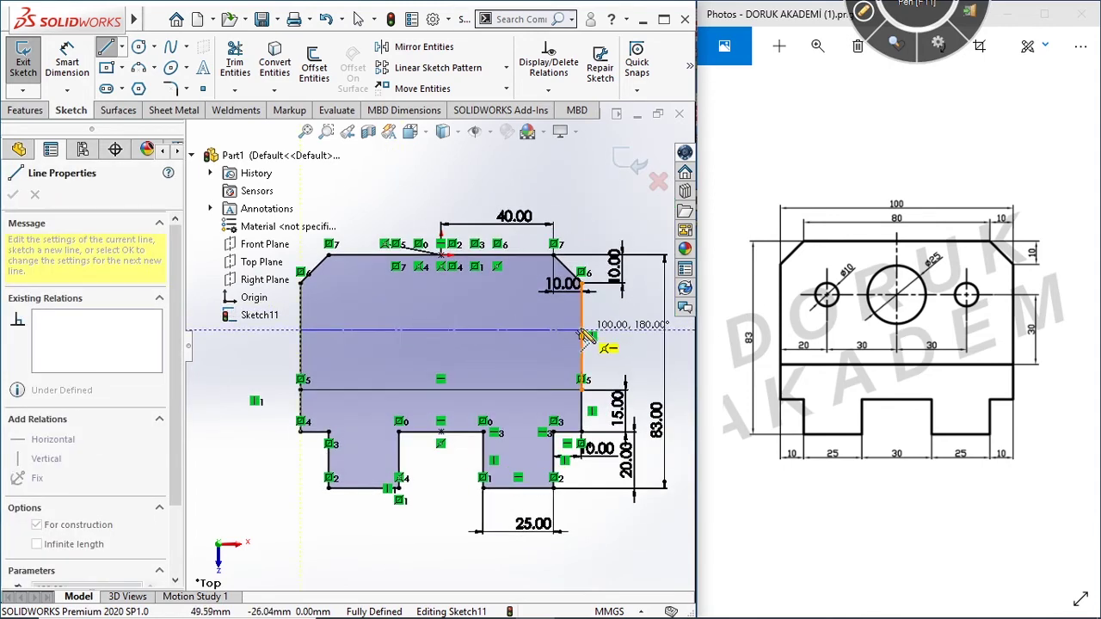
pyautogui.click(585, 334)
pyautogui.rightClick(627, 258)
pyautogui.click(651, 322)
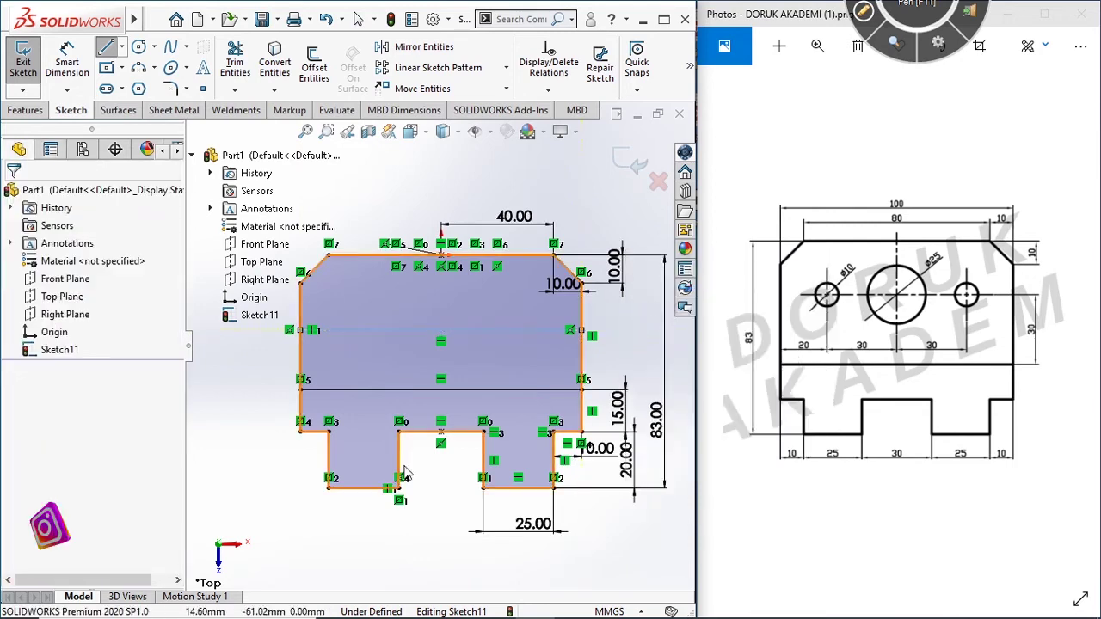
pyautogui.moveTo(266, 517); pyautogui.dragTo(266, 341, button='right')
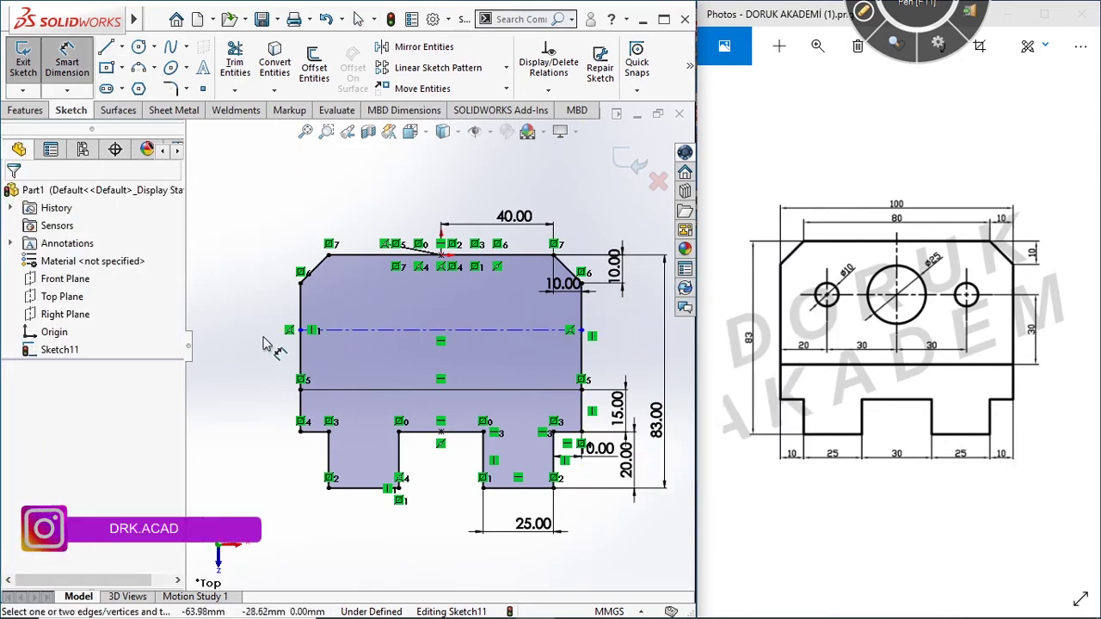
# Dimension the centerline 30 mm above the lower horizontal line
pyautogui.click(414, 338)
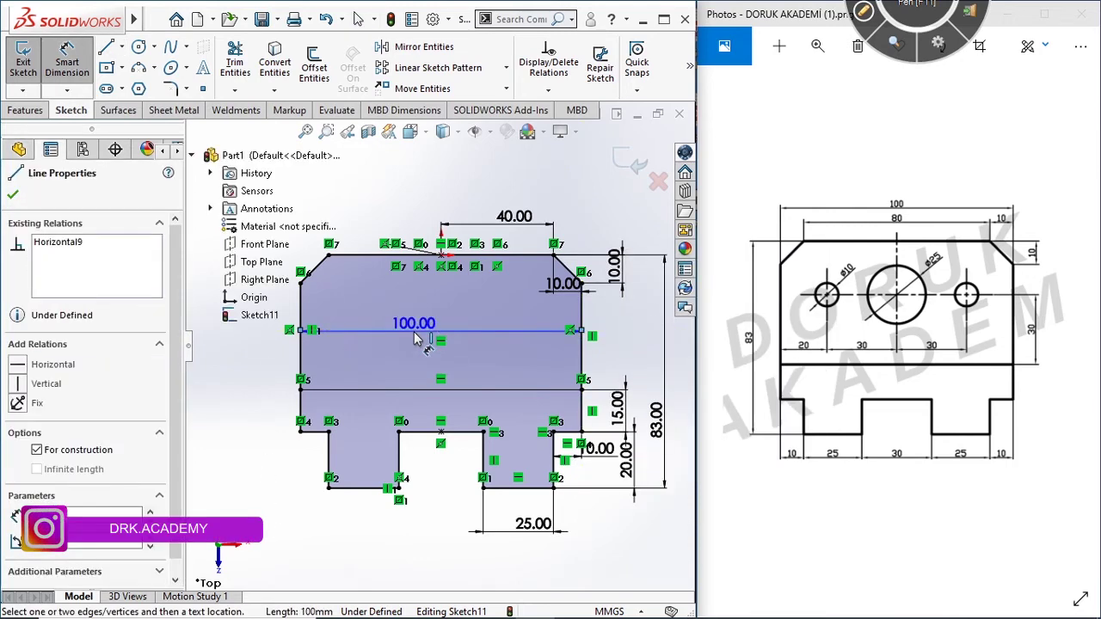
pyautogui.click(428, 388)
pyautogui.click(641, 361)
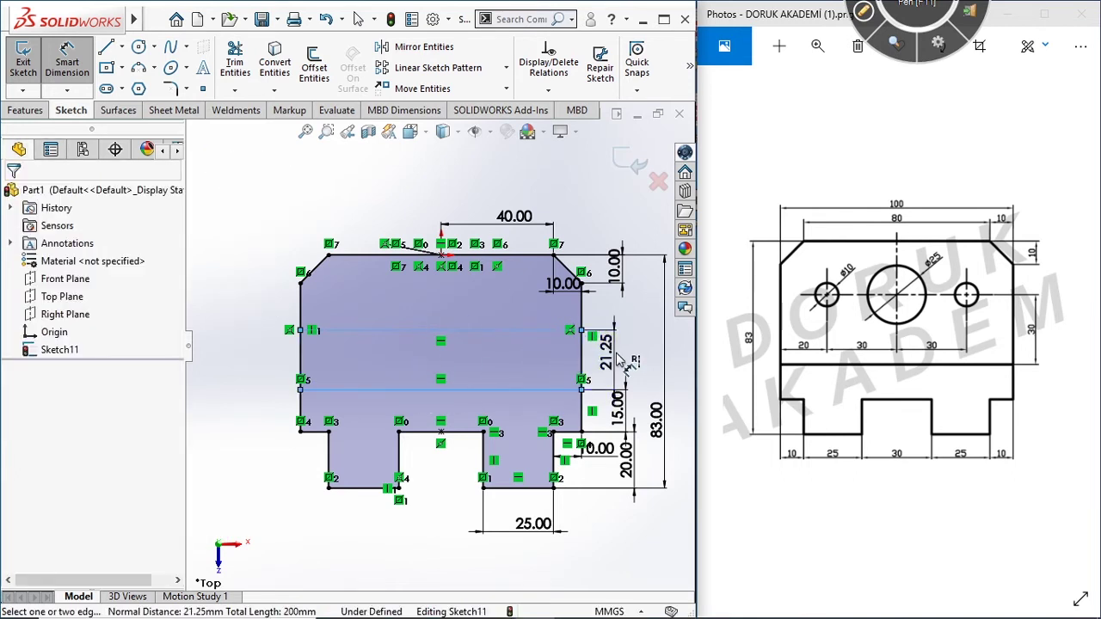
pyautogui.write('30')
pyautogui.press('Return')
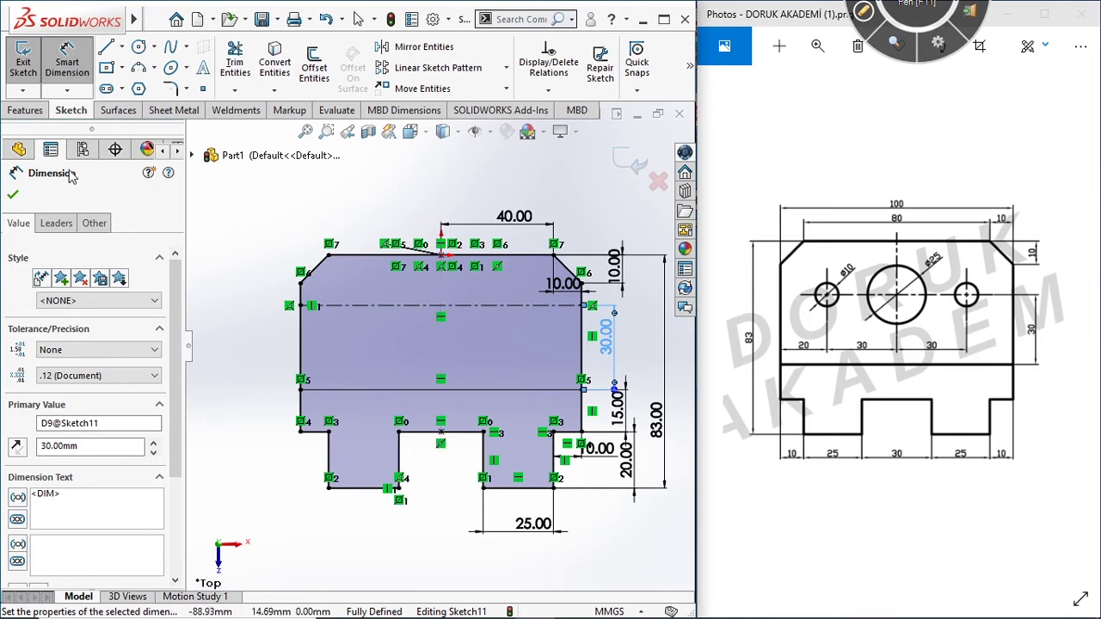
pyautogui.click(19, 194)
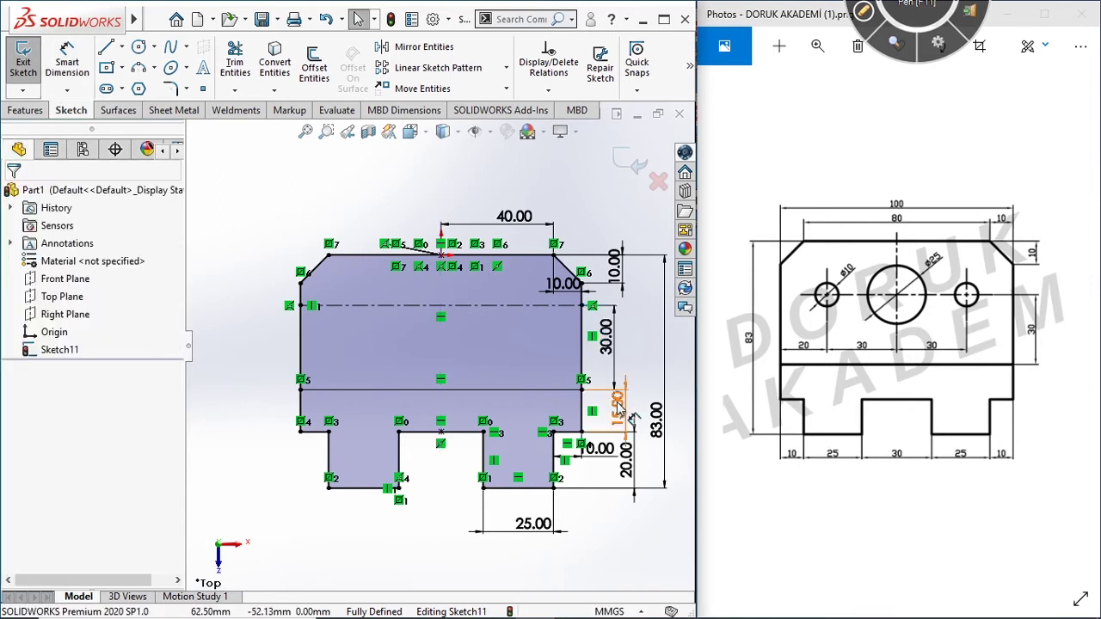
pyautogui.scroll(2, 508, 331)
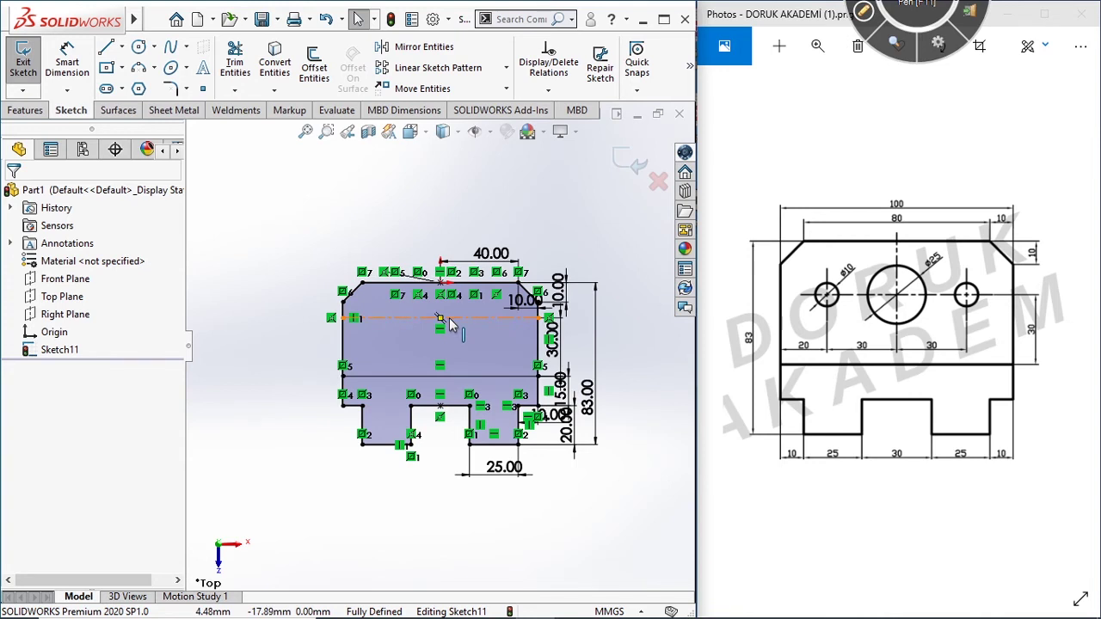
pyautogui.scroll(-3, 558, 424)
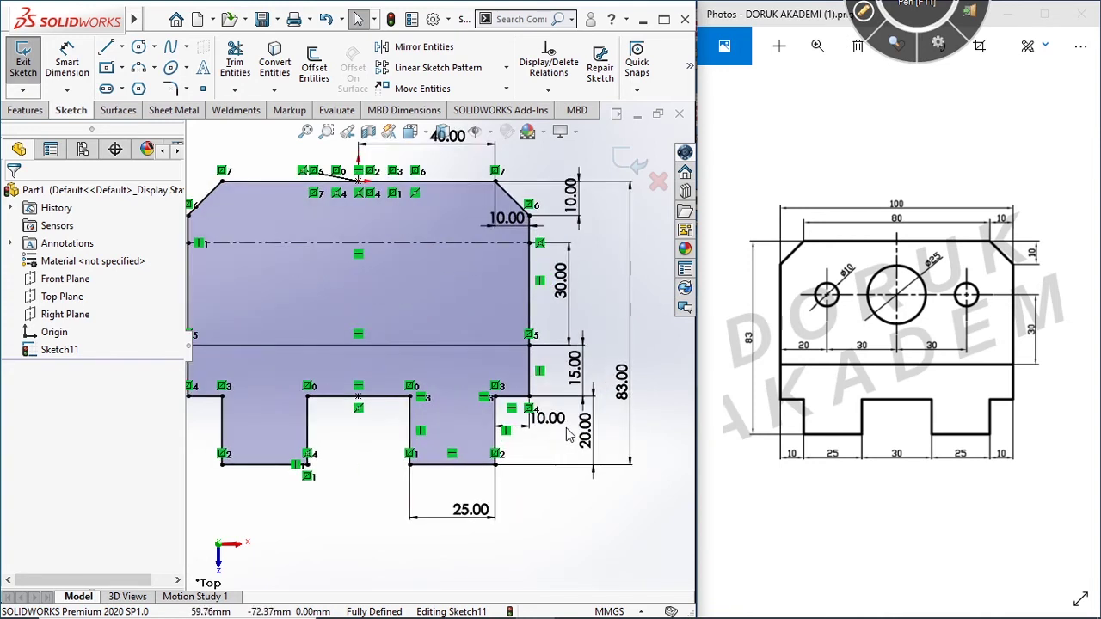
pyautogui.scroll(-1, 568, 434)
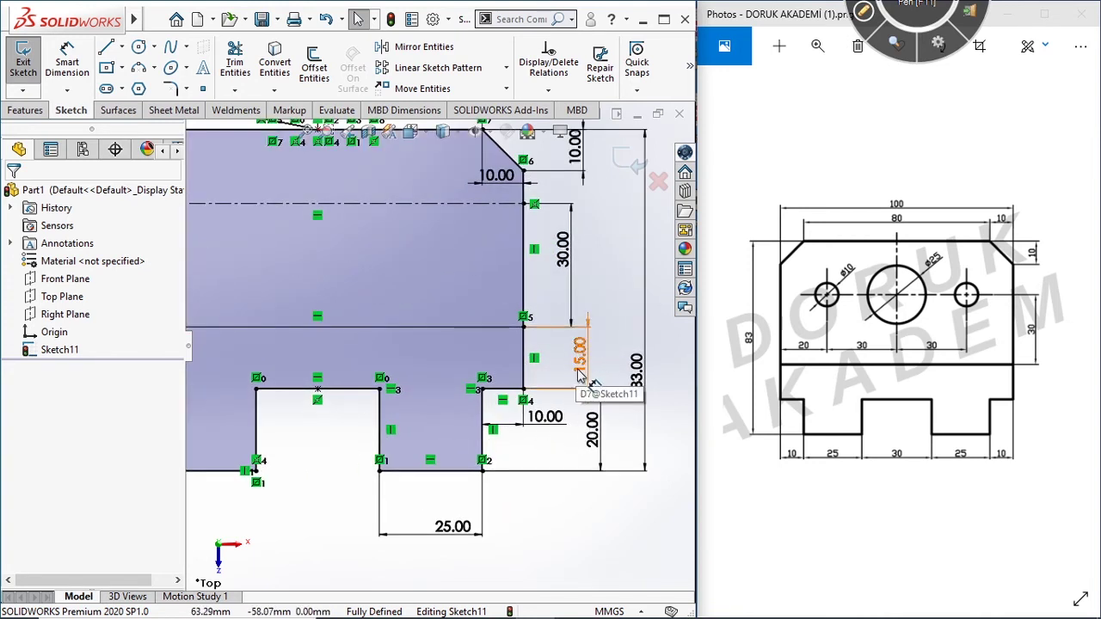
# Change the 15.00 dimension to 10 mm and the 20.00 dimension to 15 mm
pyautogui.doubleClick(580, 361)
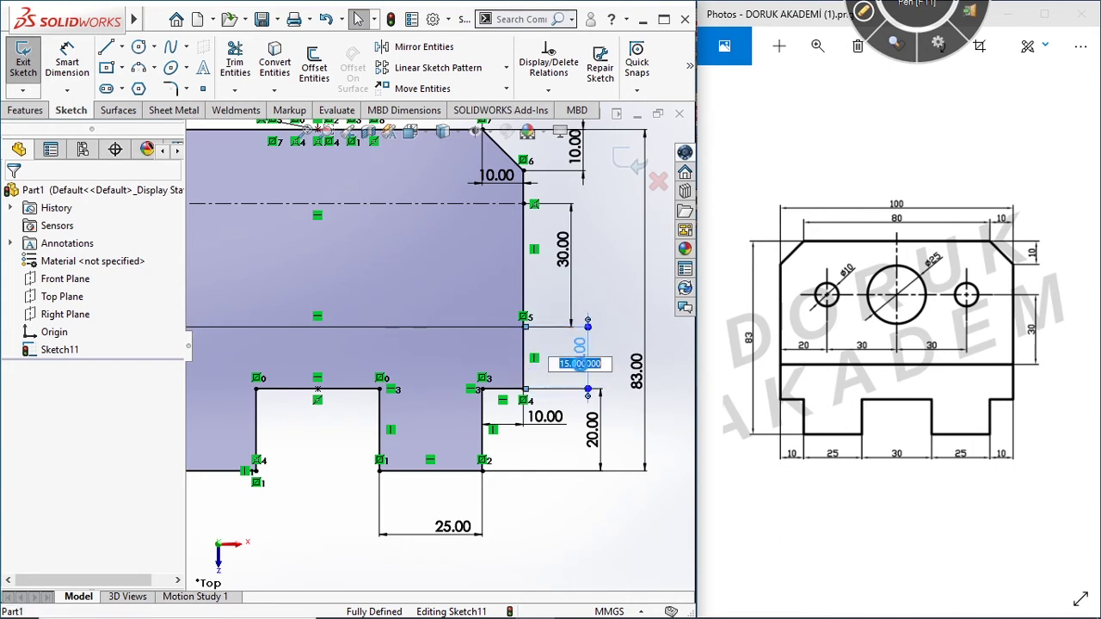
pyautogui.write('10')
pyautogui.press('Return')
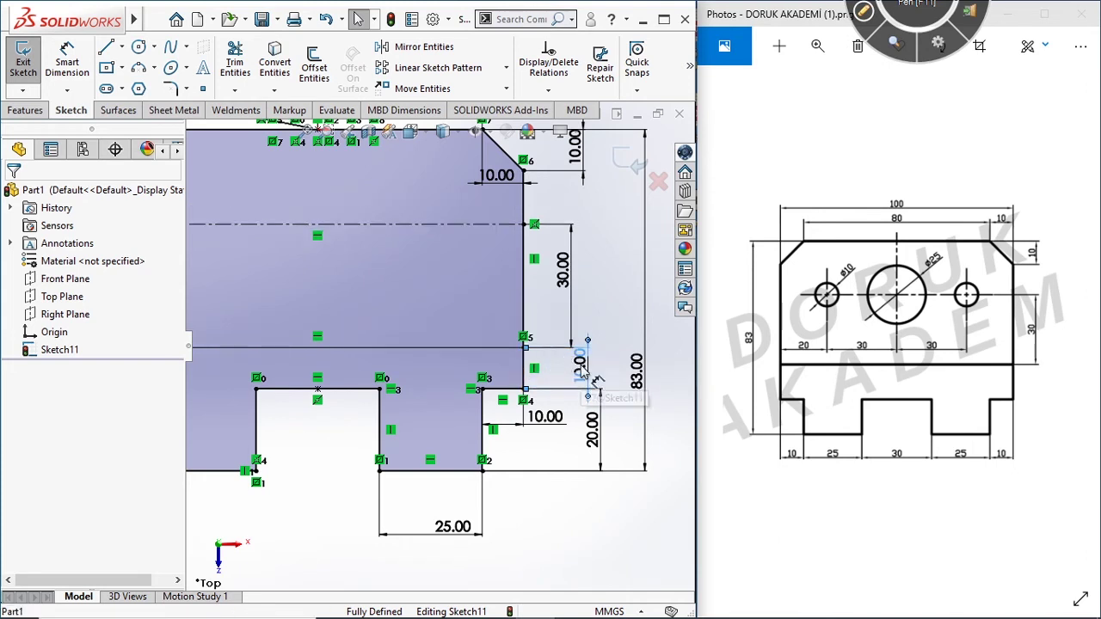
pyautogui.doubleClick(601, 443)
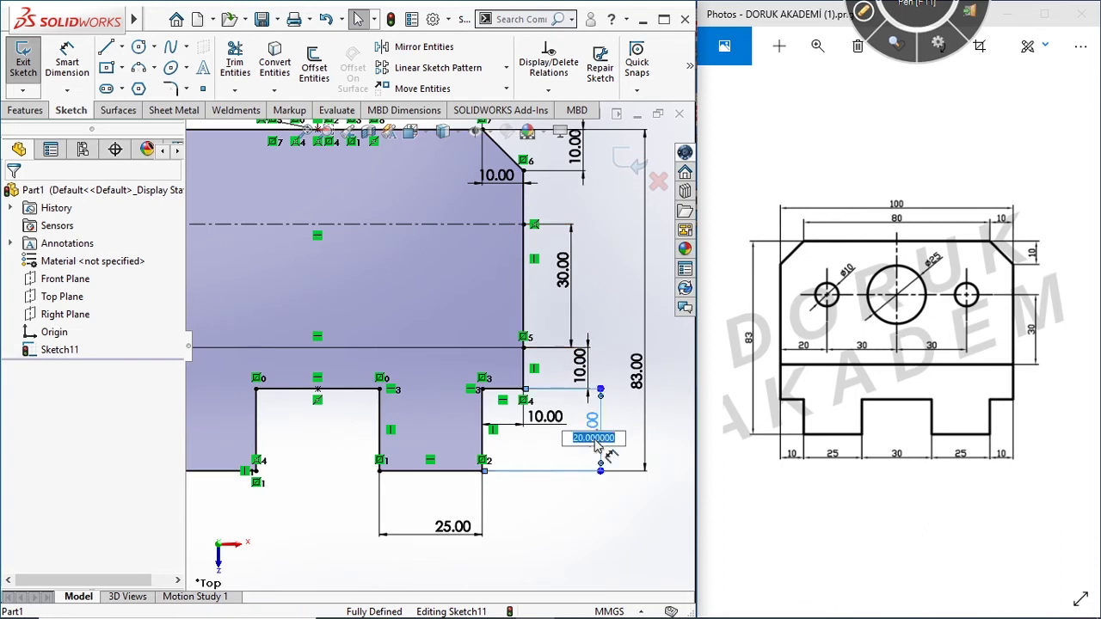
pyautogui.write('15')
pyautogui.press('Return')
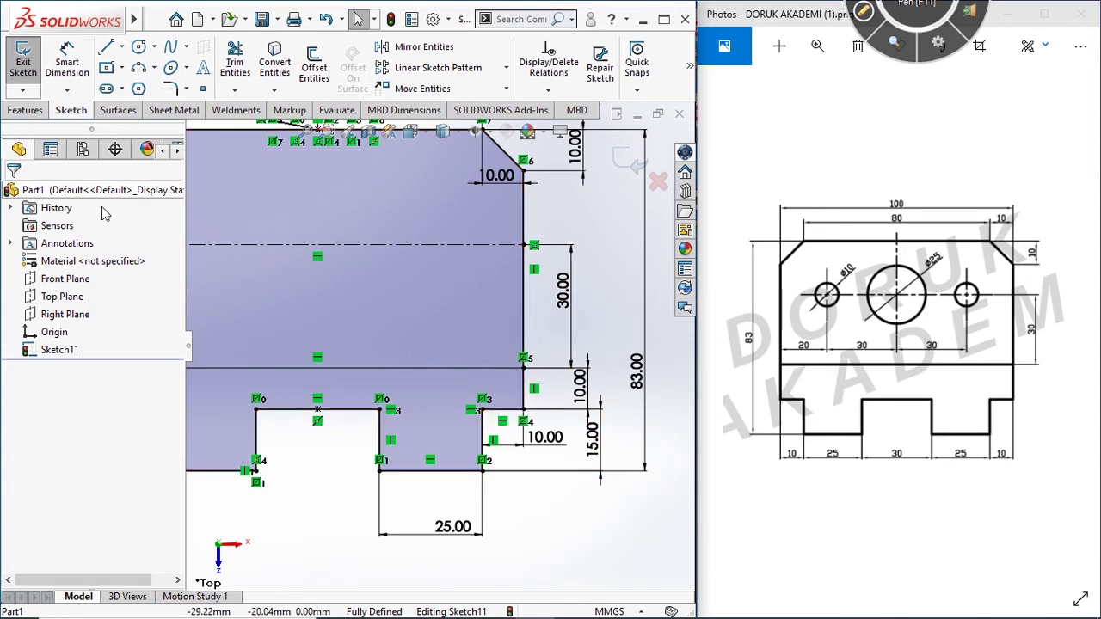
pyautogui.press('f')
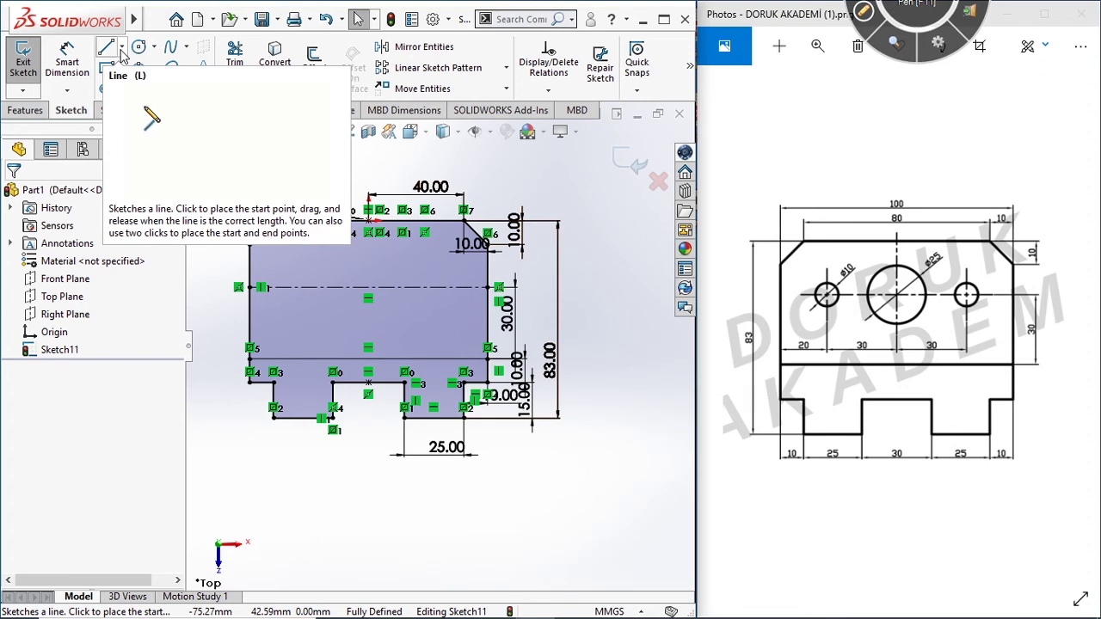
# Draw a large circle at the centreline midpoint and a smaller circle on the centreline to its right
pyautogui.moveTo(308, 473); pyautogui.dragTo(396, 474, button='right')
pyautogui.scroll(3, 371, 304)
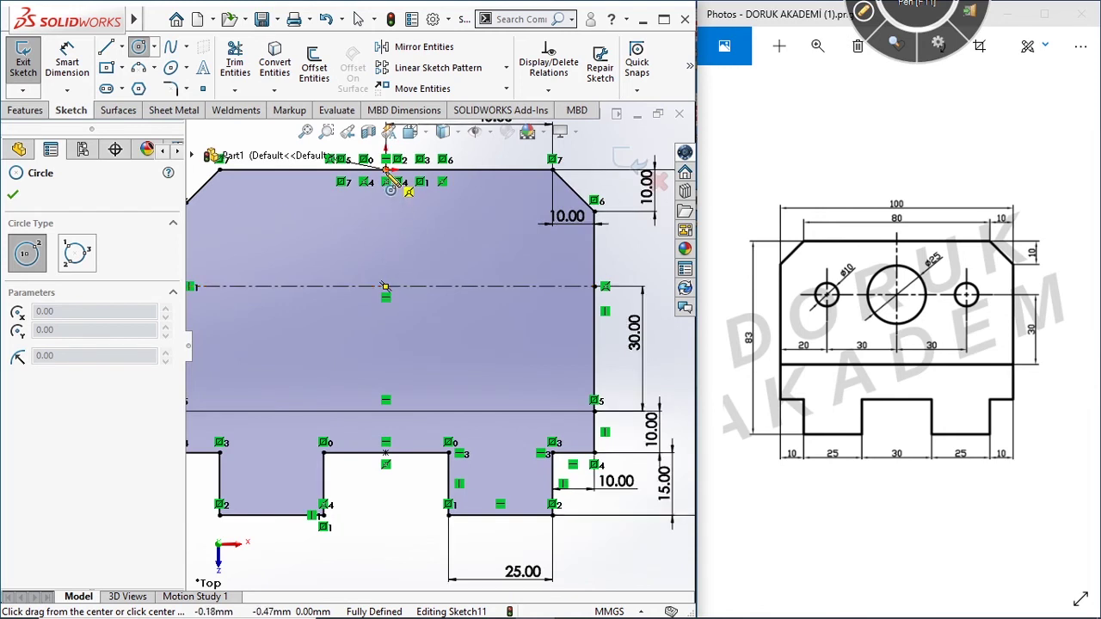
pyautogui.click(385, 287)
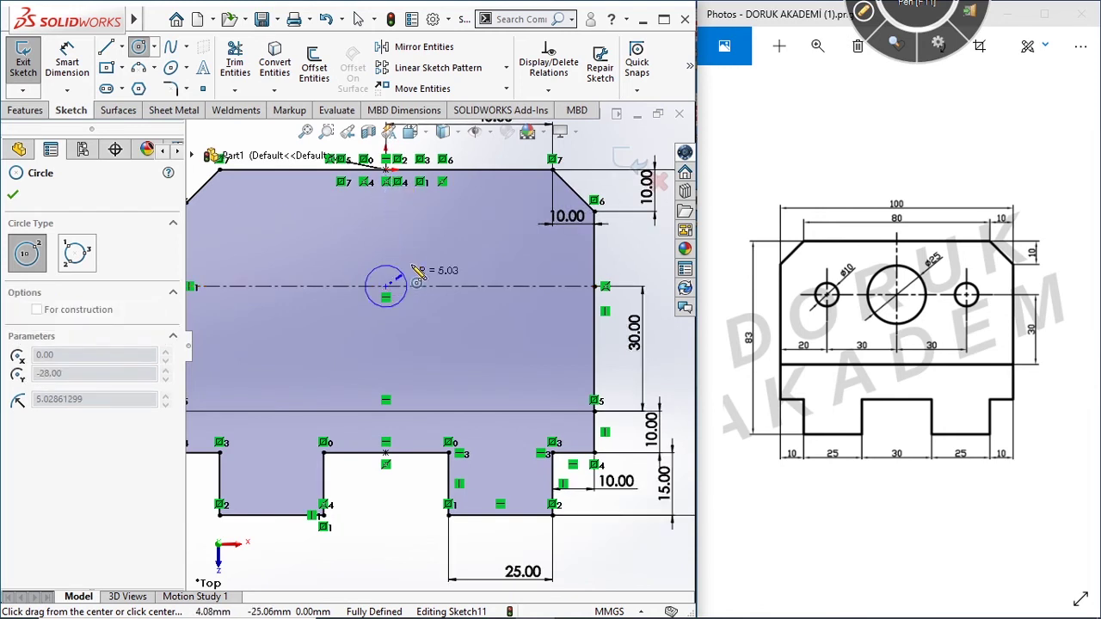
pyautogui.click(428, 246)
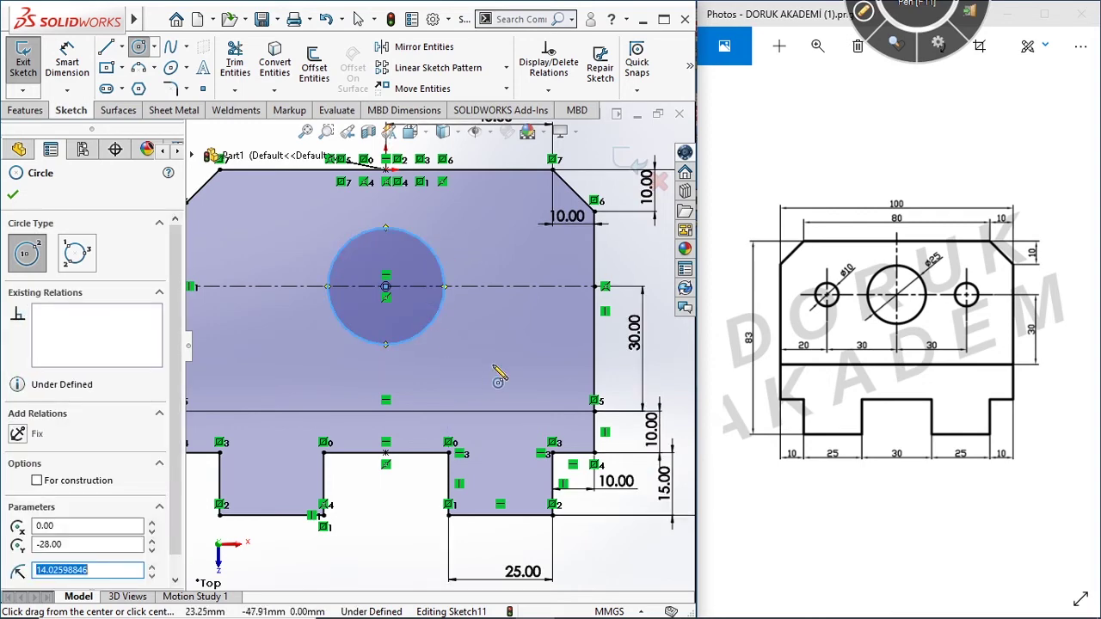
pyautogui.click(526, 285)
pyautogui.click(554, 274)
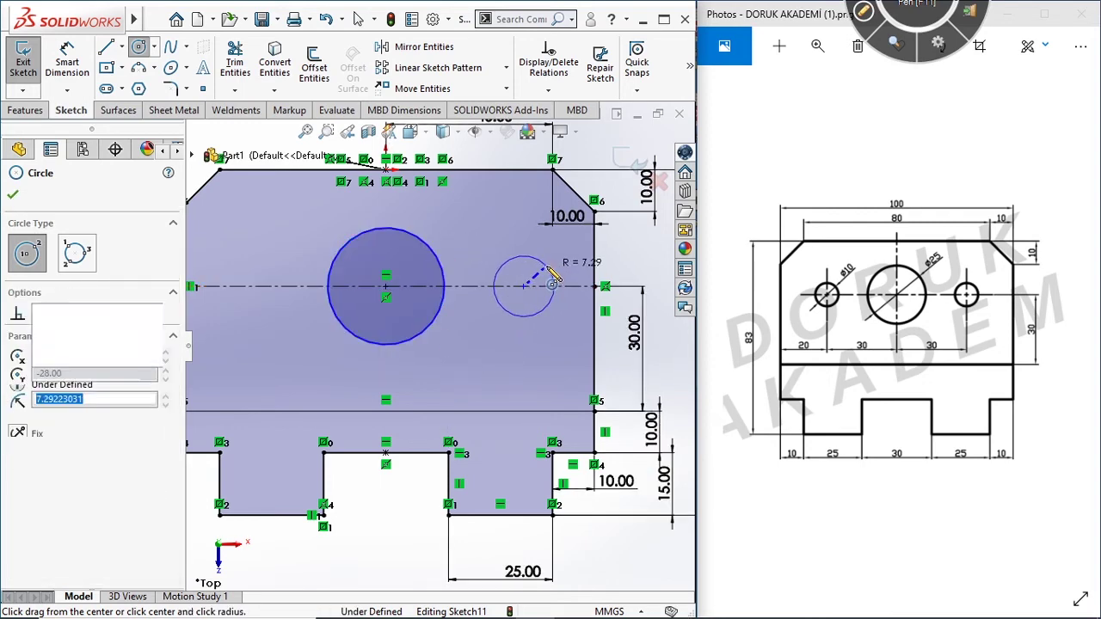
pyautogui.scroll(3, 437, 345)
pyautogui.press('Escape')
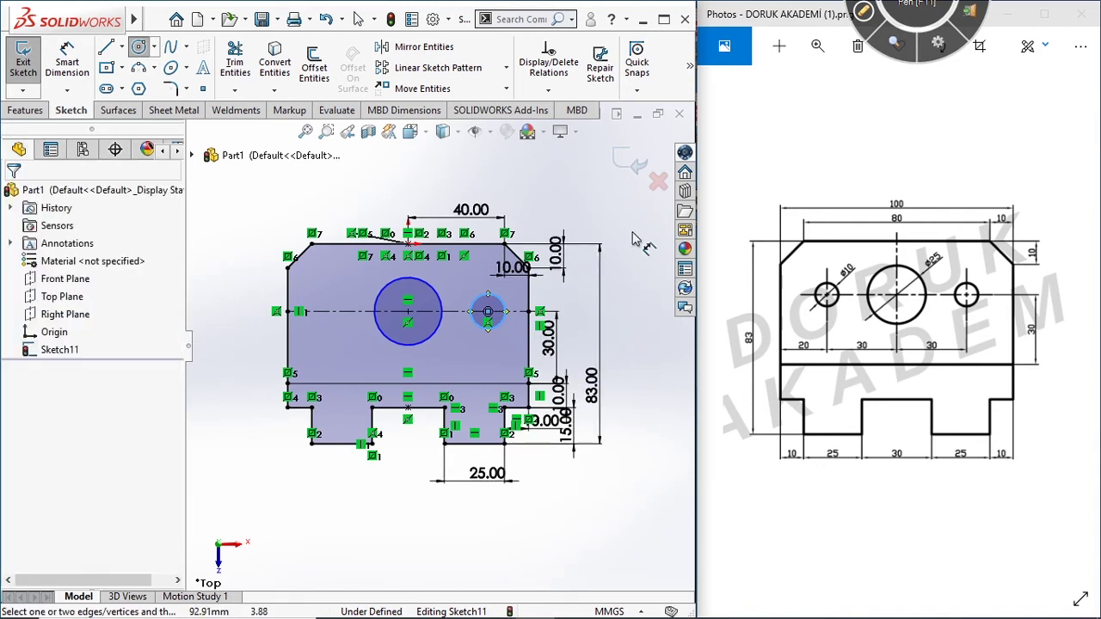
pyautogui.press('d')
pyautogui.click(436, 302)
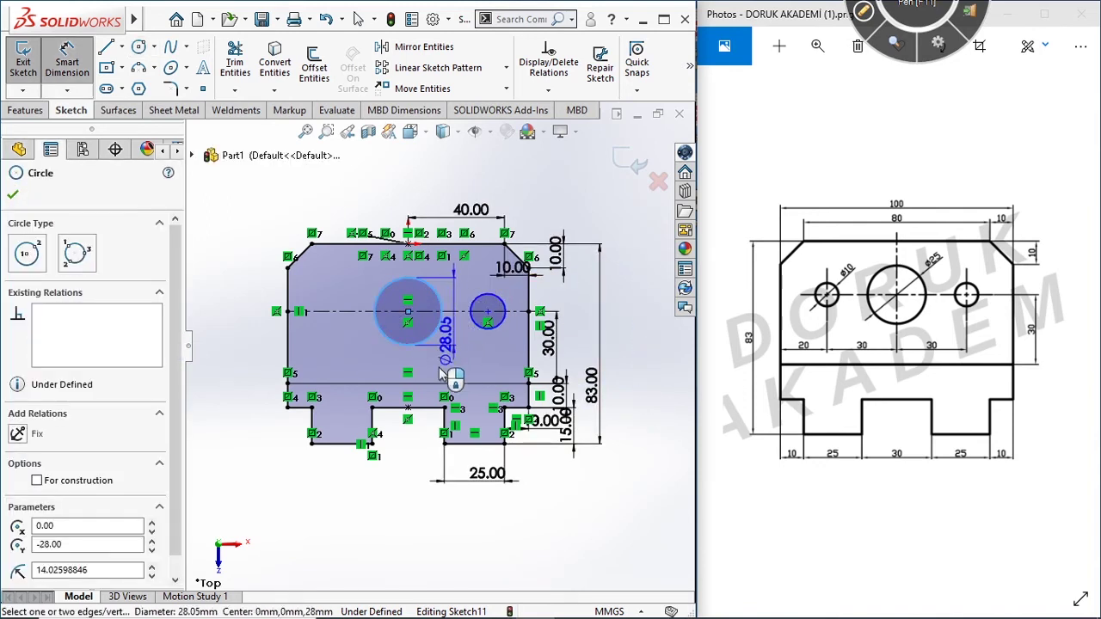
# Give the central circle a Ø25 mm diameter dimension and the right circle Ø10 mm
pyautogui.click(436, 380)
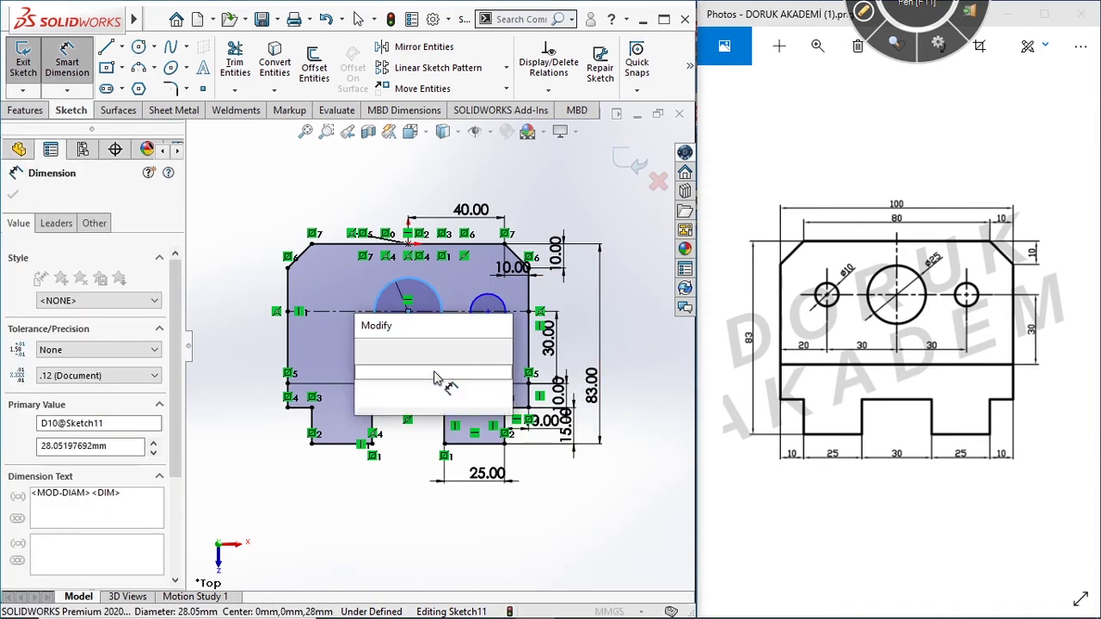
pyautogui.write('25')
pyautogui.press('Return')
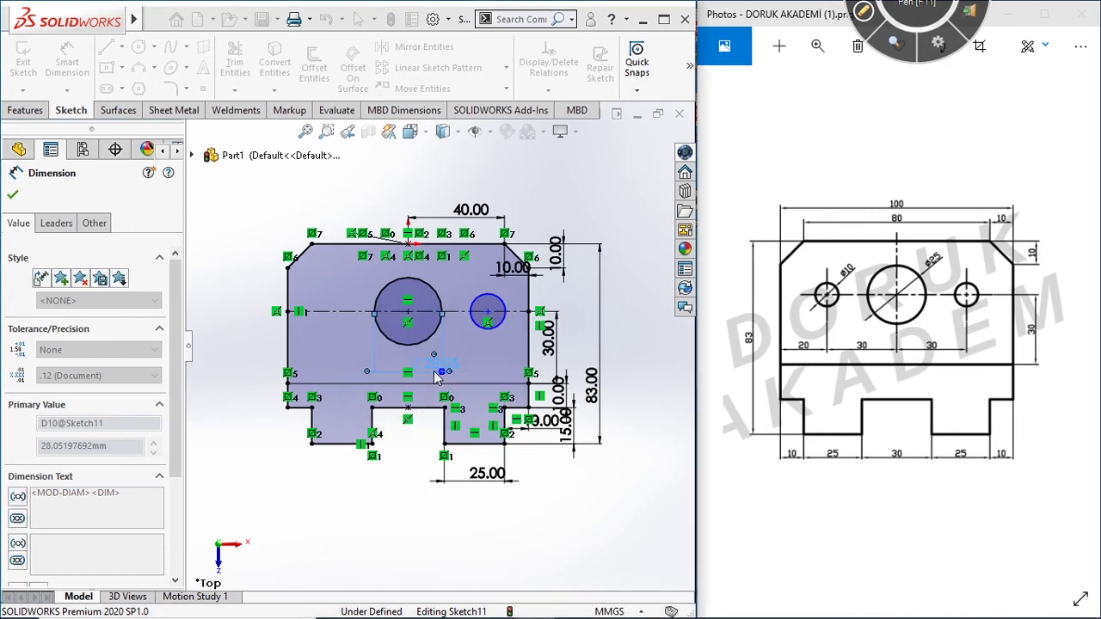
pyautogui.click(505, 326)
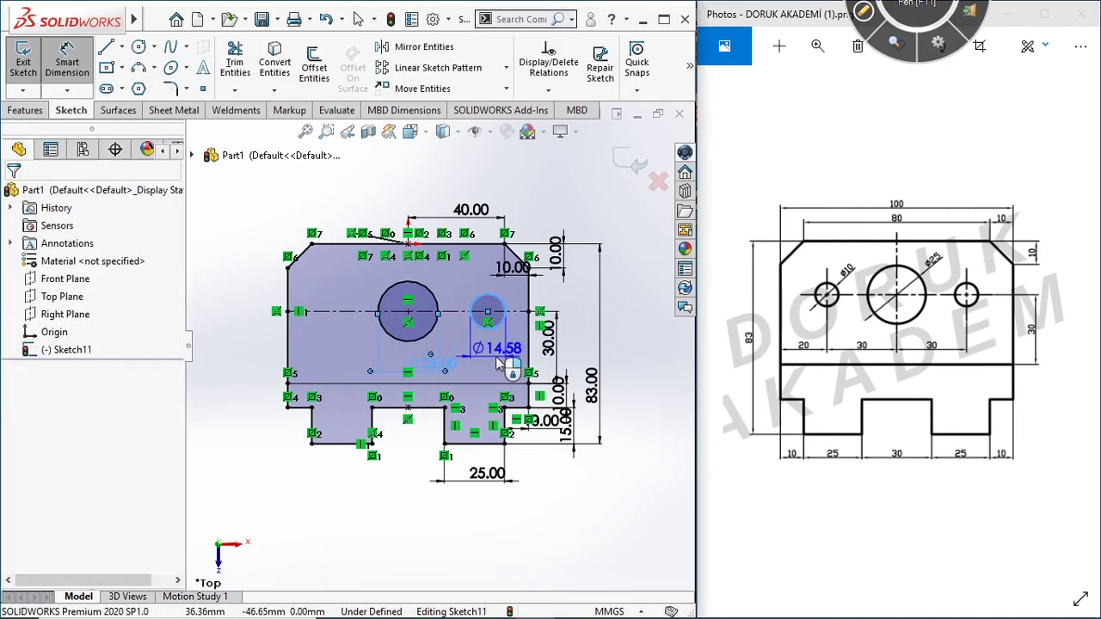
pyautogui.click(497, 362)
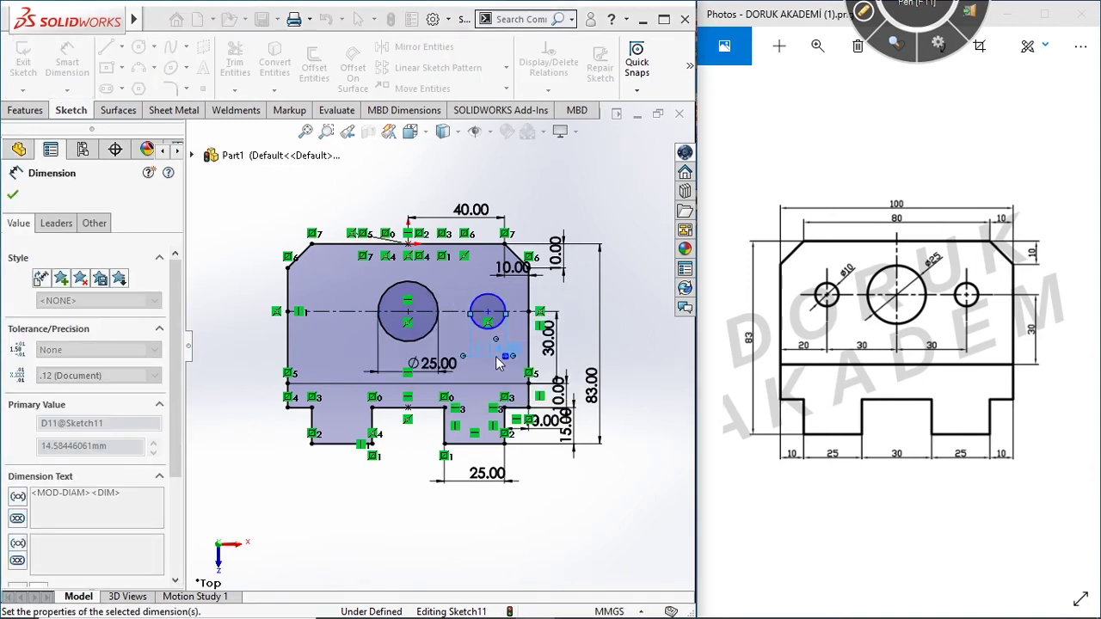
pyautogui.write('10')
pyautogui.press('Return')
pyautogui.click(13, 196)
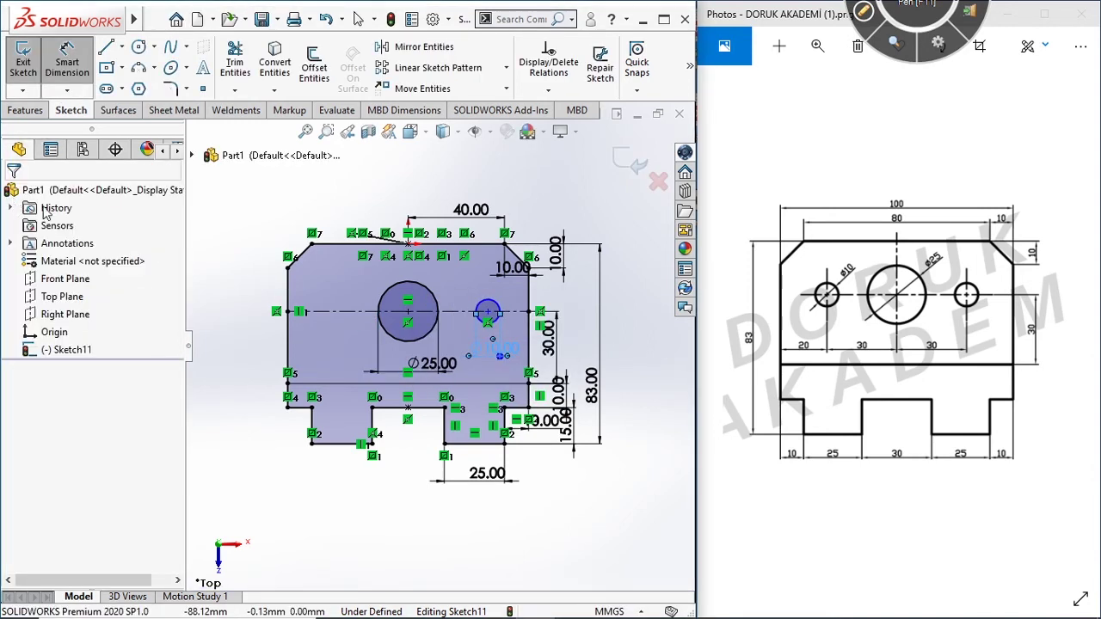
pyautogui.press('Escape')
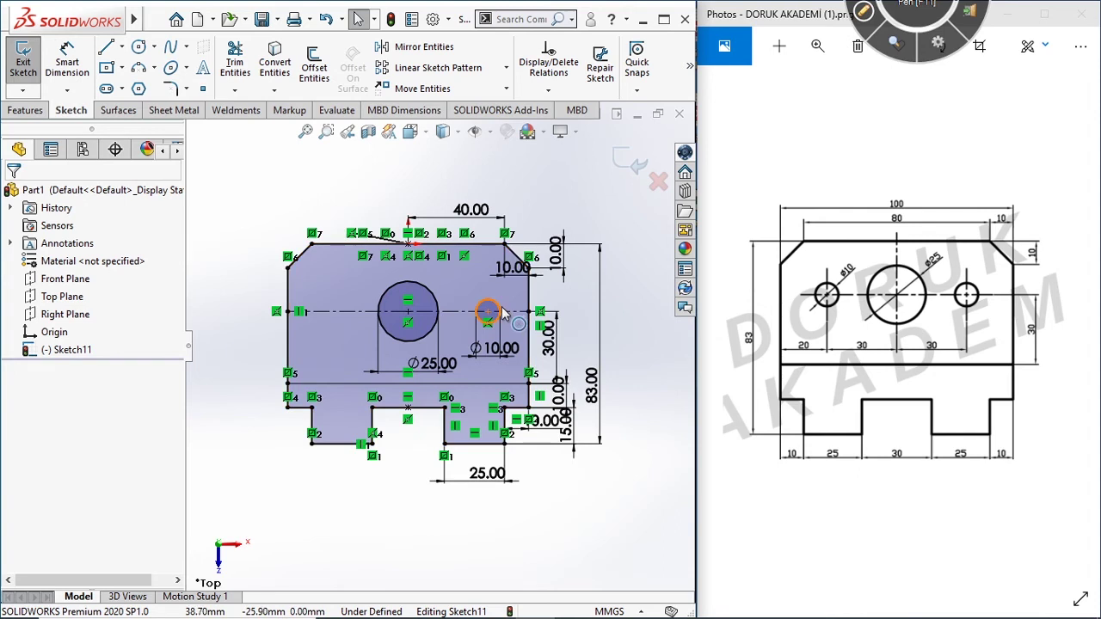
pyautogui.click(501, 313)
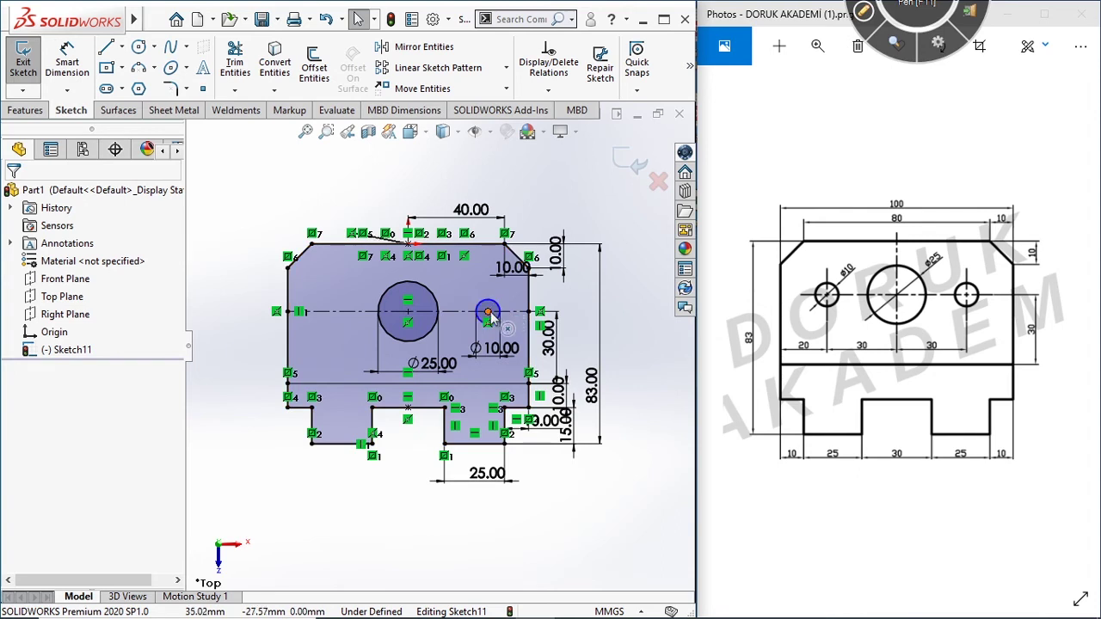
pyautogui.scroll(-2, 431, 322)
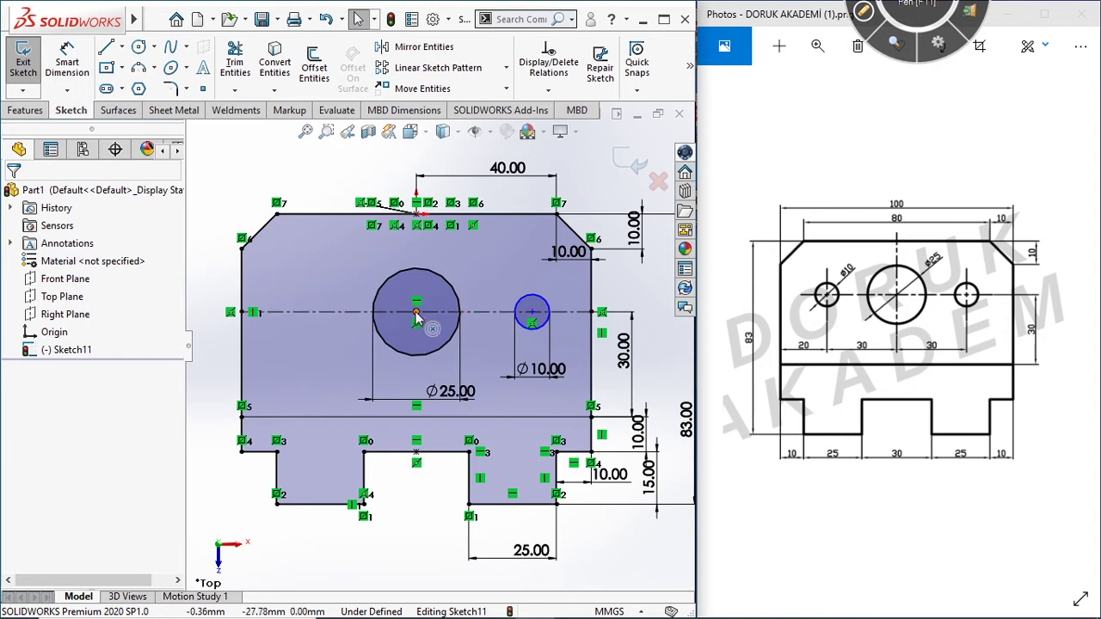
# Slide the Ø10 circle's centre slightly left along the centreline, keeping it on the axis
pyautogui.click(532, 315)
pyautogui.moveTo(532, 315); pyautogui.dragTo(492, 317)
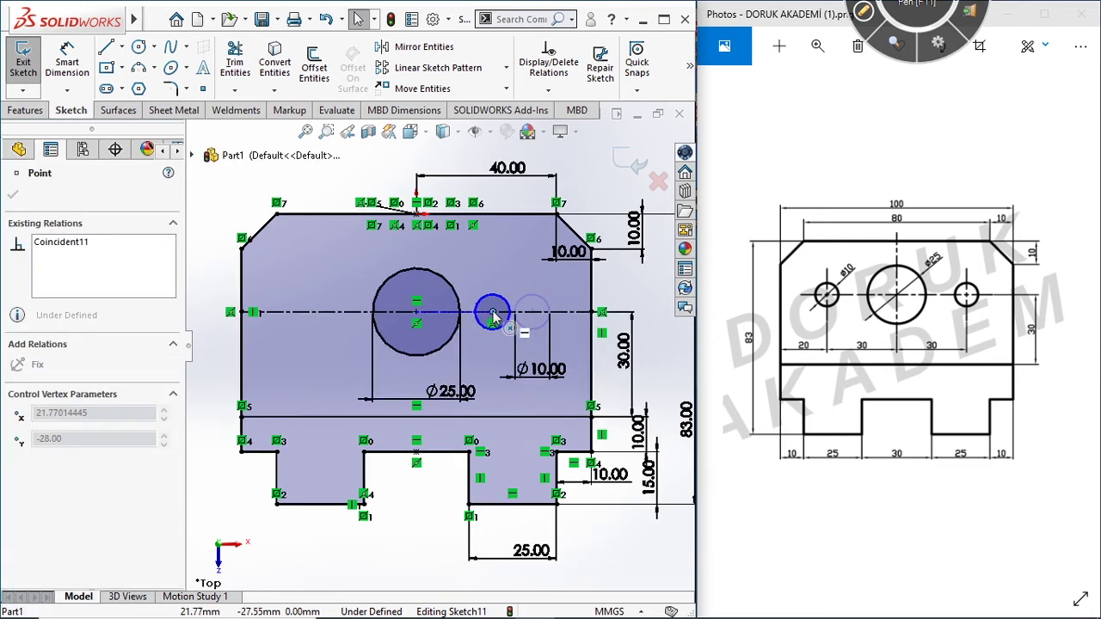
pyautogui.moveTo(440, 249); pyautogui.dragTo(520, 317)
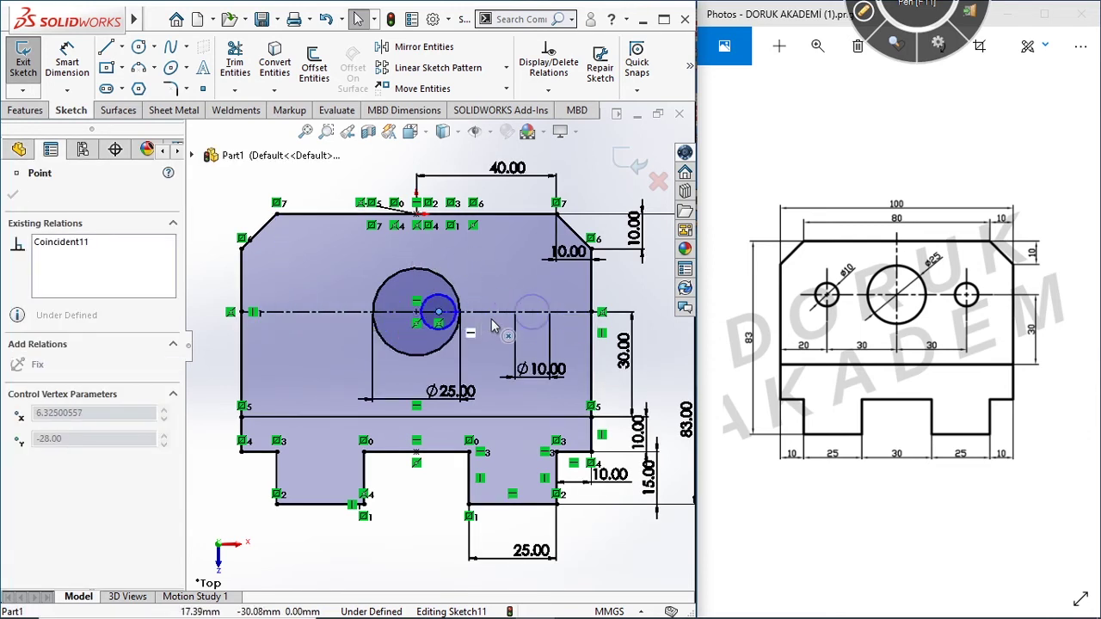
pyautogui.press('Escape')
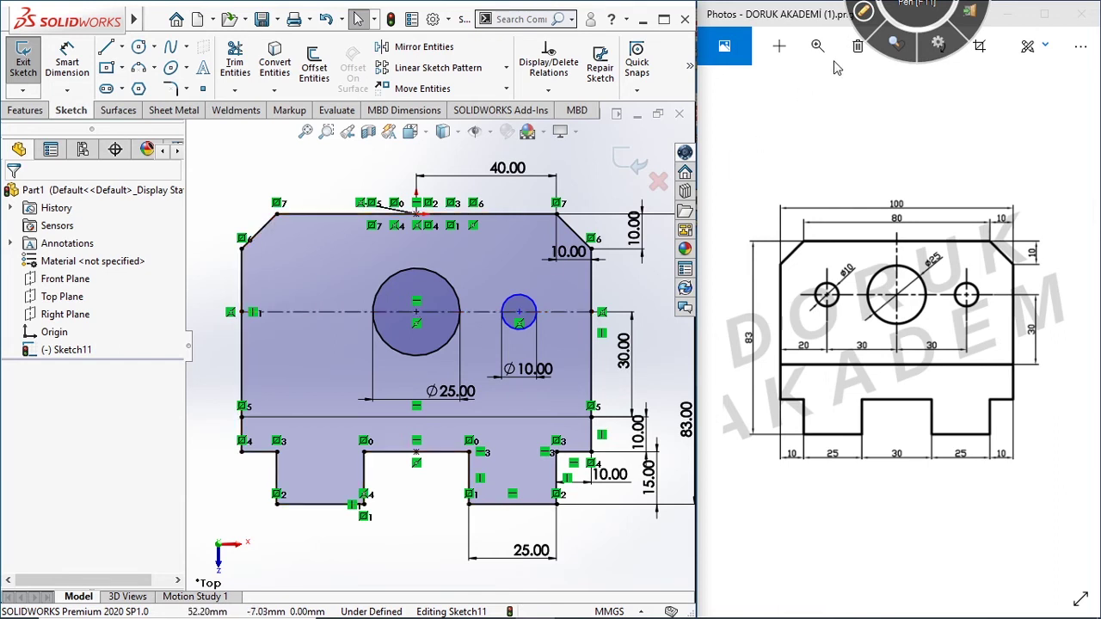
# Mark the reference drawing from the big hole to the small hole, circle the 20 dimension, then clear
pyautogui.click(865, 15)
pyautogui.moveTo(895, 301)
pyautogui.mouseDown()
pyautogui.moveTo(953, 317)
pyautogui.moveTo(1012, 310)
pyautogui.mouseUp()
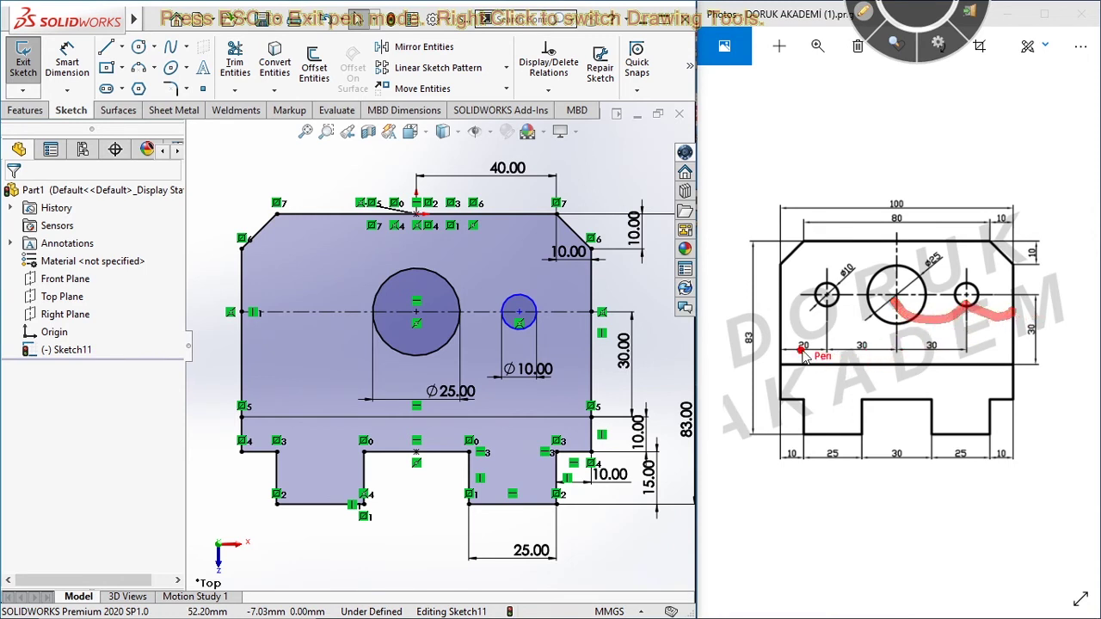
pyautogui.moveTo(801, 353); pyautogui.dragTo(812, 356)
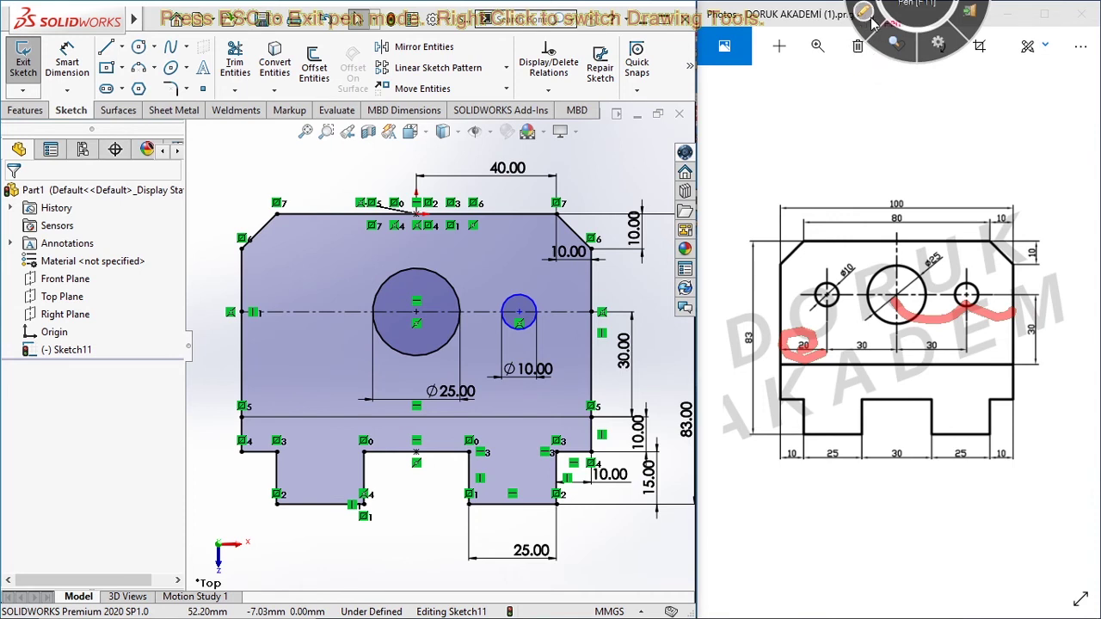
pyautogui.press('Escape')
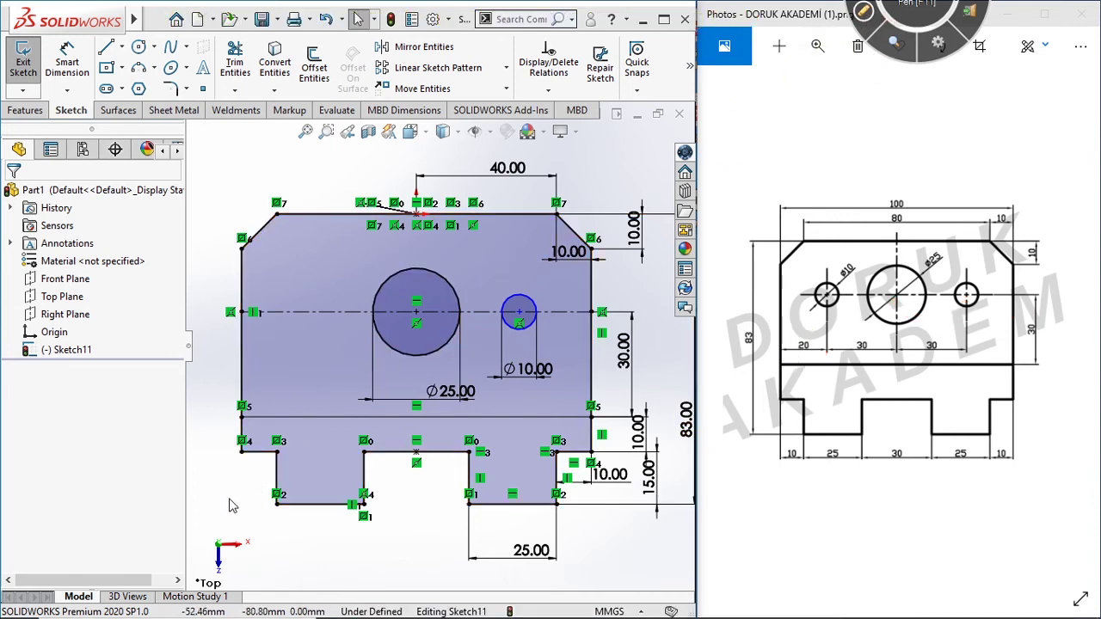
# Dimension the distance between the Ø25 and Ø10 circle centres as 30 mm
pyautogui.press('d')
pyautogui.click(416, 314)
pyautogui.click(519, 314)
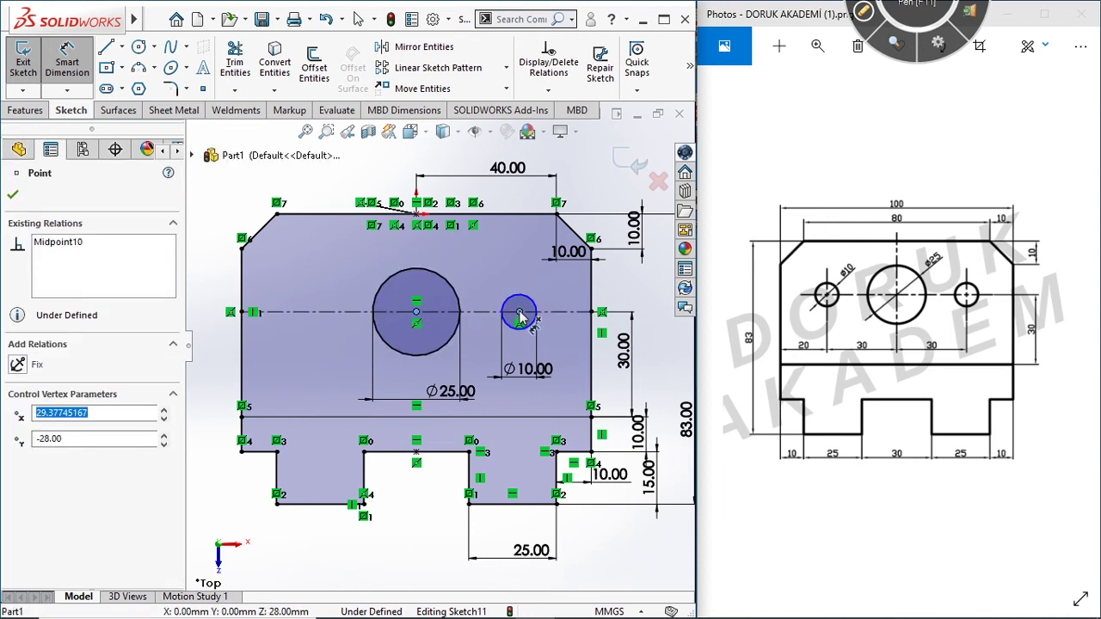
pyautogui.click(511, 413)
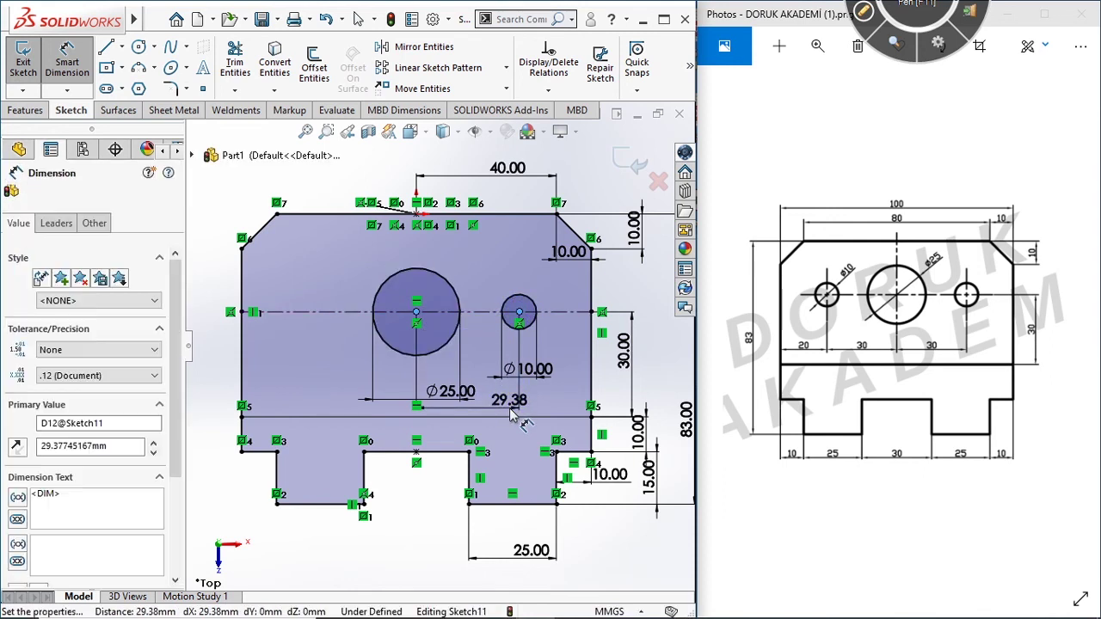
pyautogui.write('30')
pyautogui.press('Return')
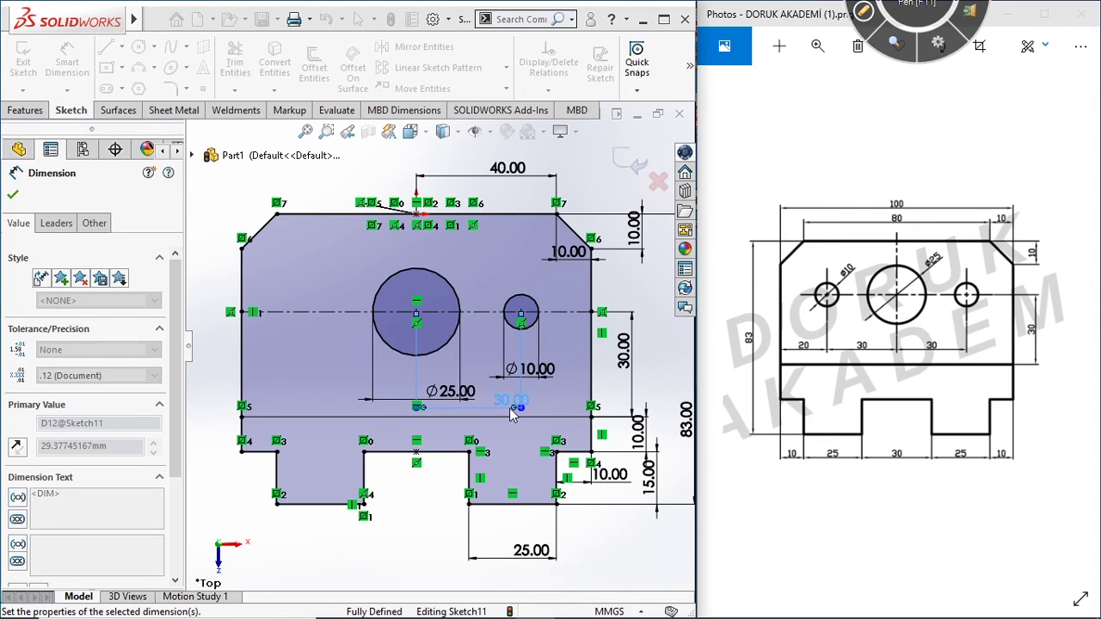
pyautogui.click(12, 199)
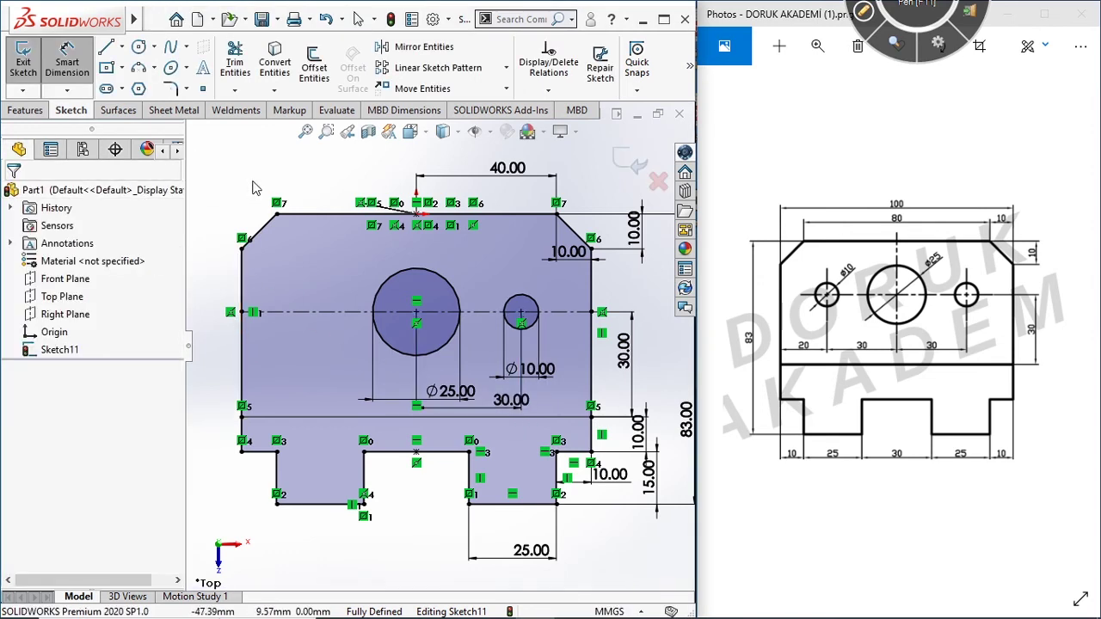
# Zoom in on the sketch and bring up the line type choices
pyautogui.scroll(1, 262, 320)
pyautogui.scroll(2, 336, 324)
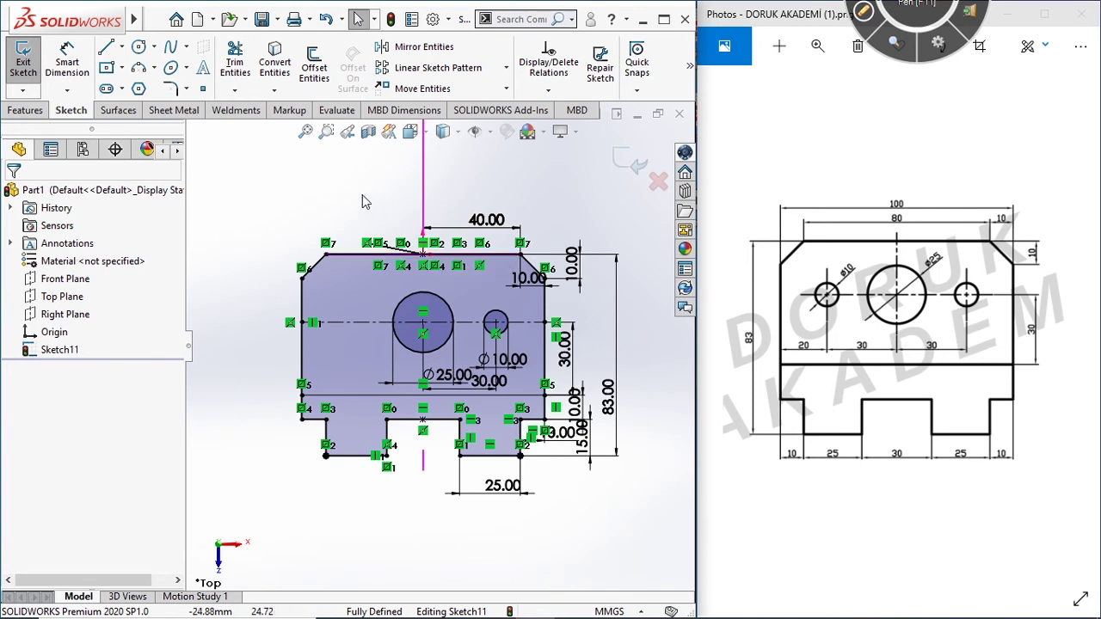
pyautogui.click(122, 47)
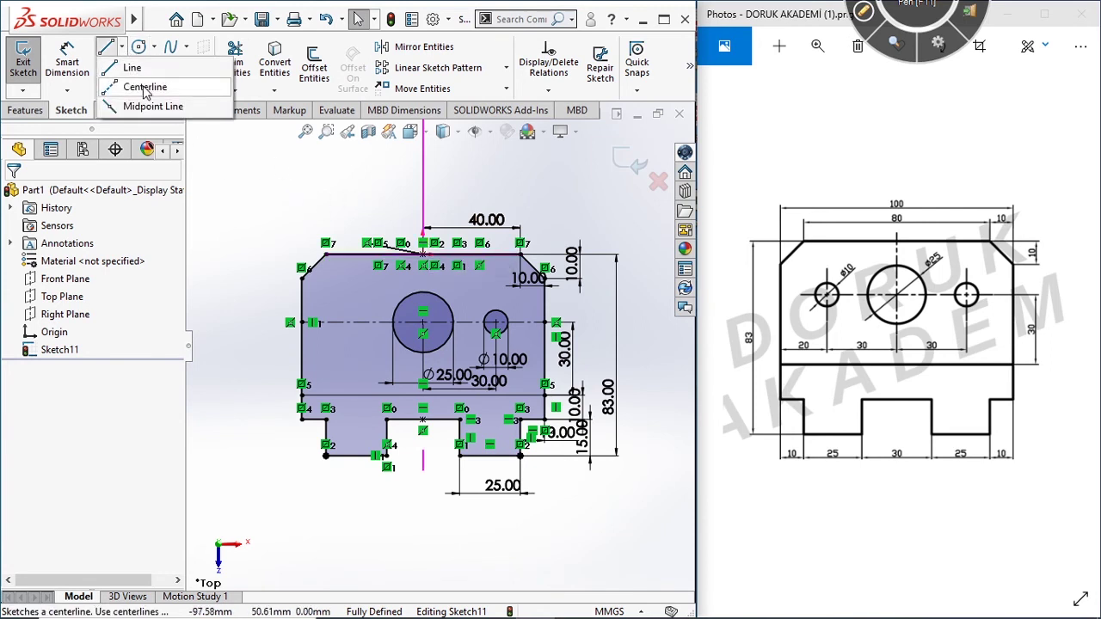
# Draw a vertical line from the top edge's midpoint down to the Ø25 hole's centre
pyautogui.click(145, 89)
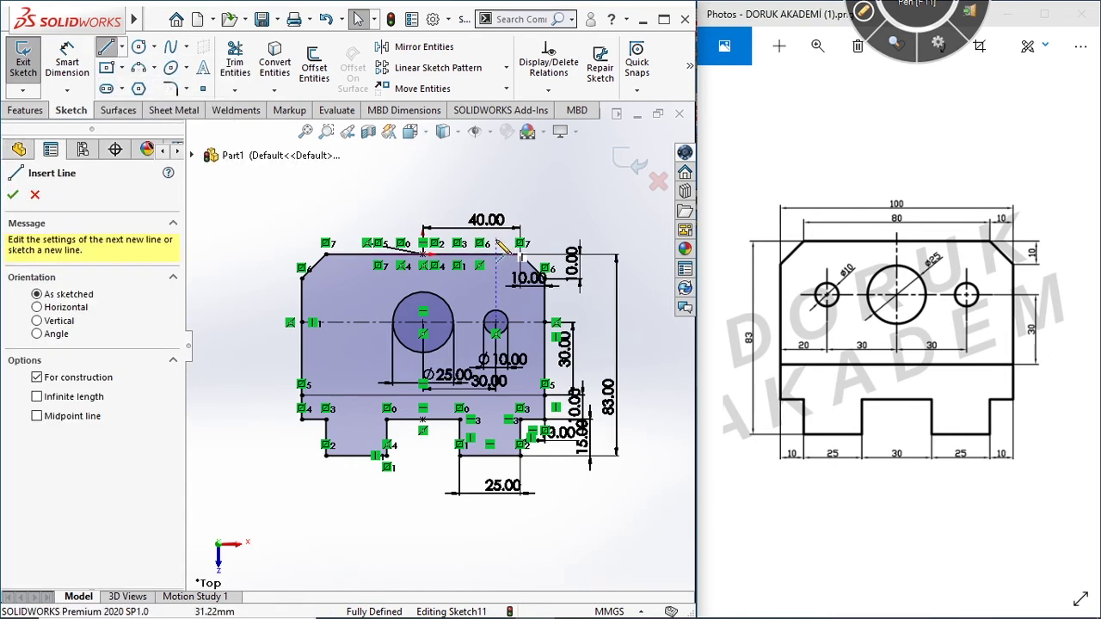
pyautogui.click(106, 48)
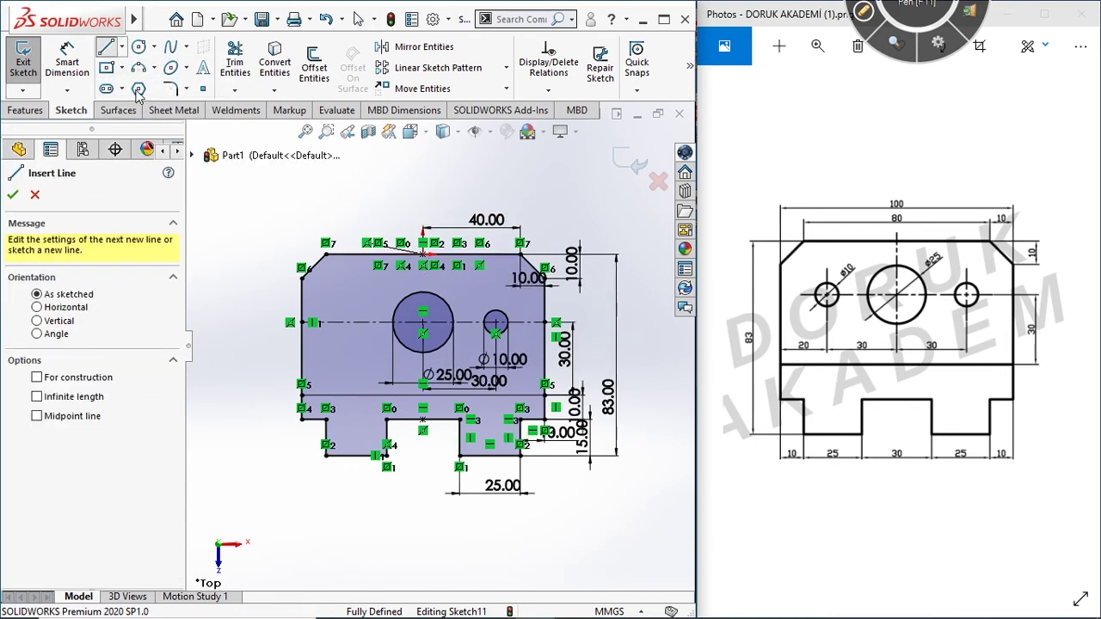
pyautogui.click(122, 48)
pyautogui.press('Escape')
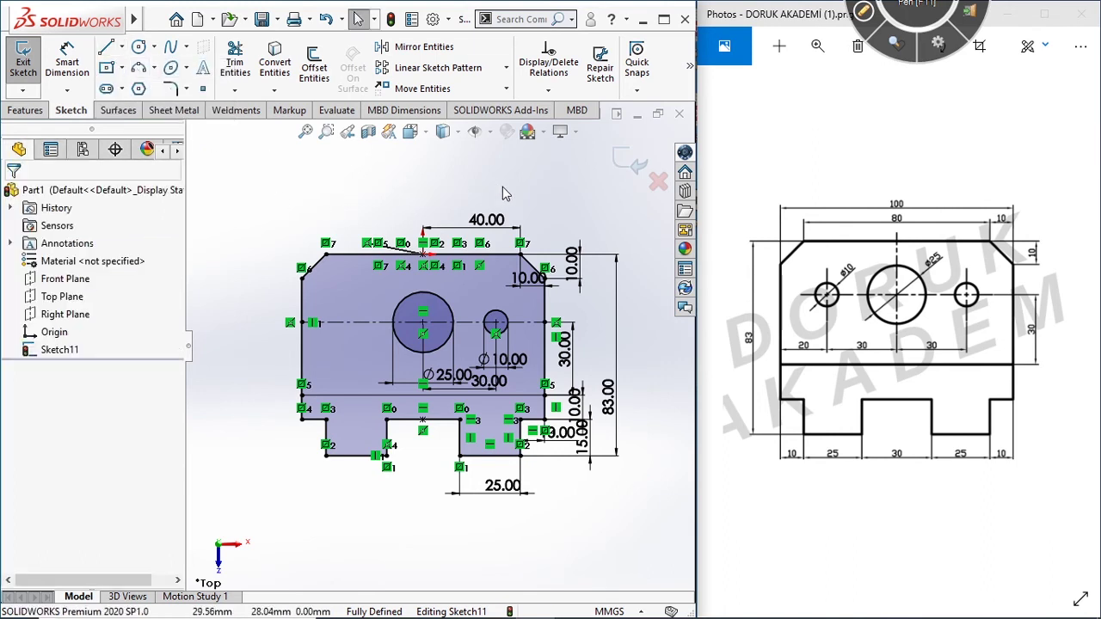
pyautogui.moveTo(551, 183); pyautogui.dragTo(496, 183, button='right')
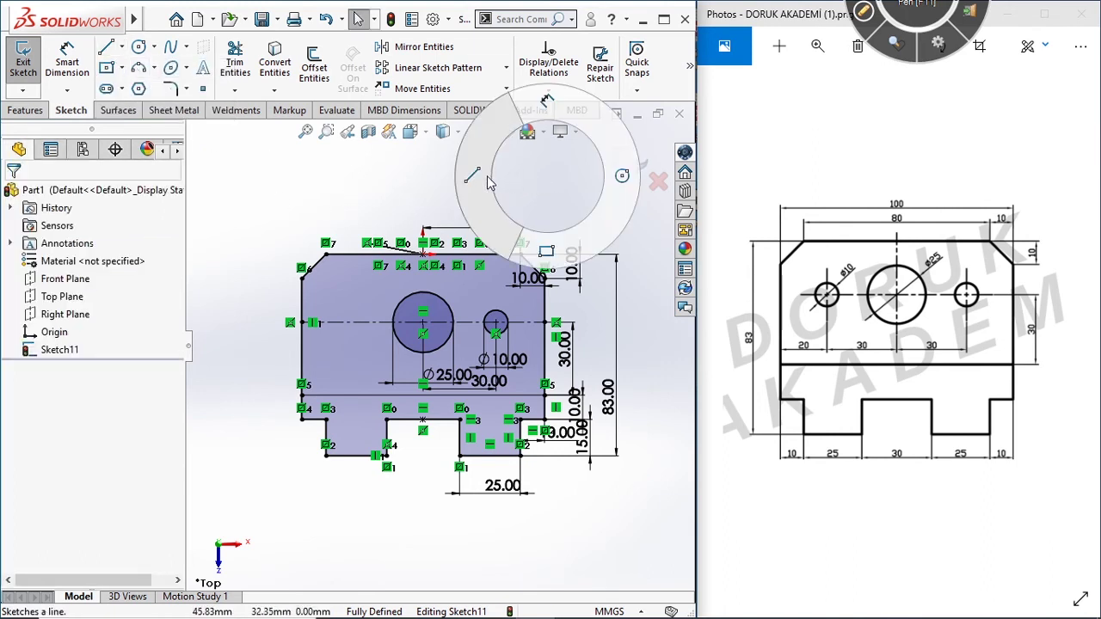
pyautogui.scroll(-2, 379, 267)
pyautogui.scroll(-3, 413, 245)
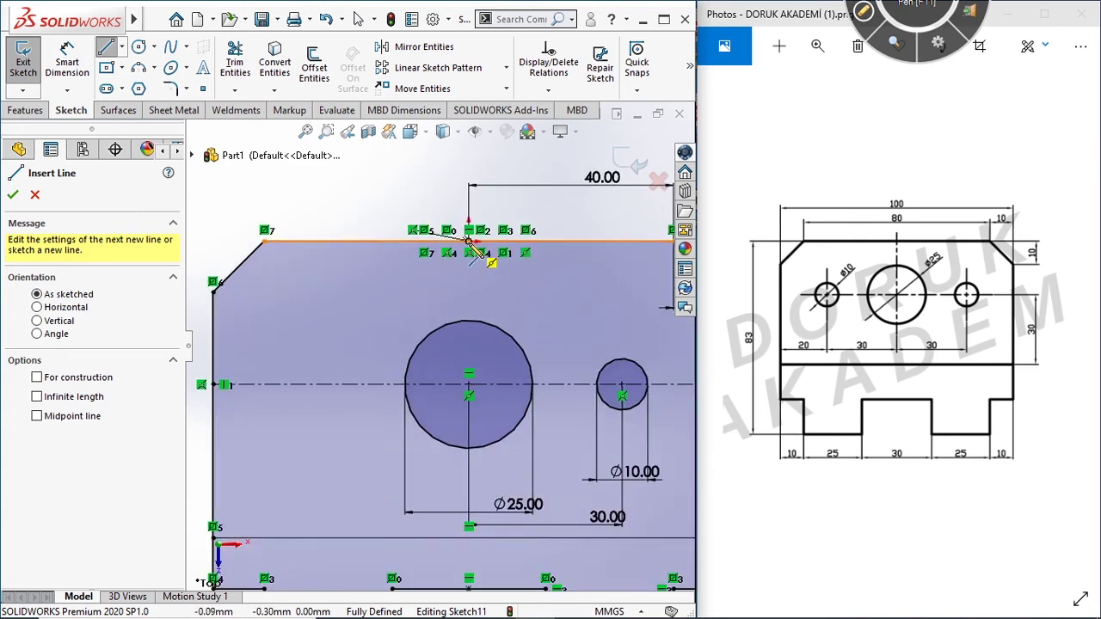
pyautogui.click(469, 241)
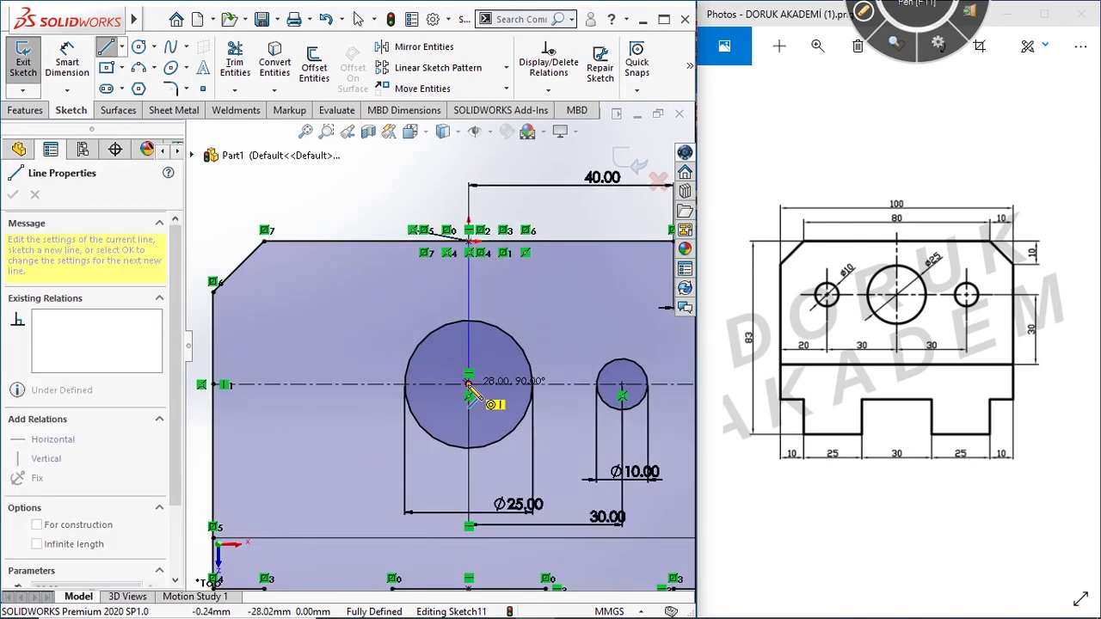
pyautogui.rightClick(353, 193)
pyautogui.click(385, 204)
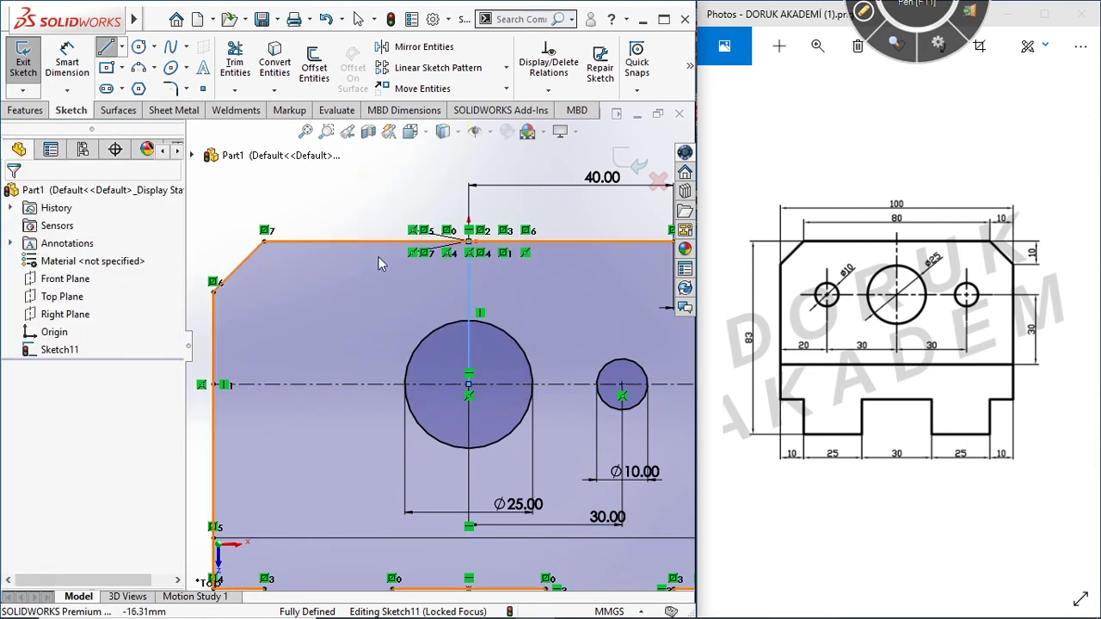
# Convert the new 28 mm vertical line into construction geometry
pyautogui.click(467, 301)
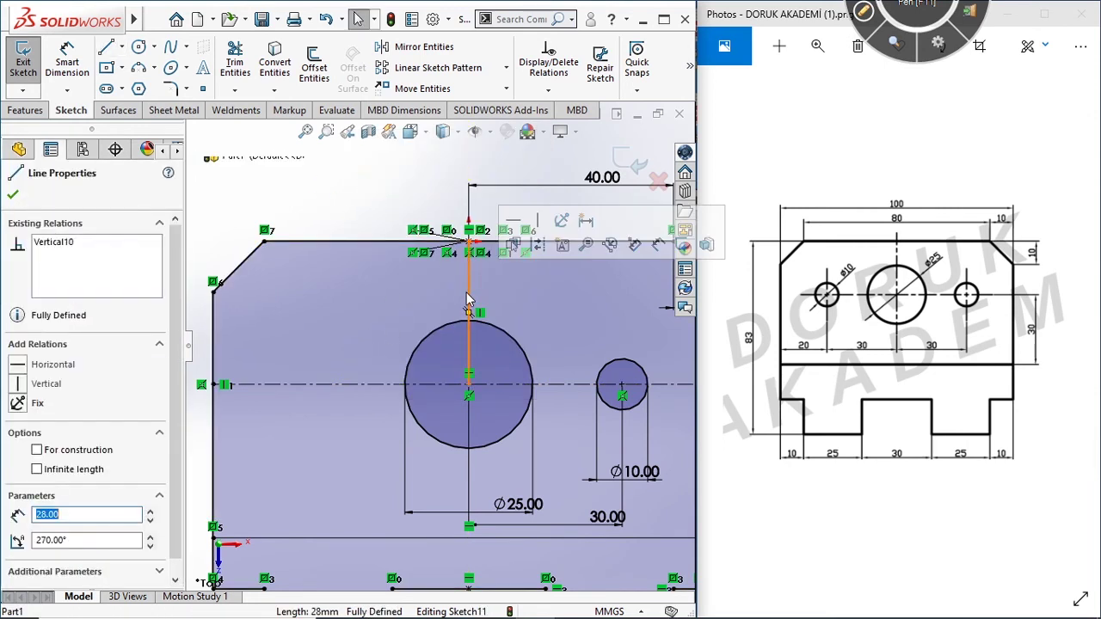
pyautogui.click(517, 245)
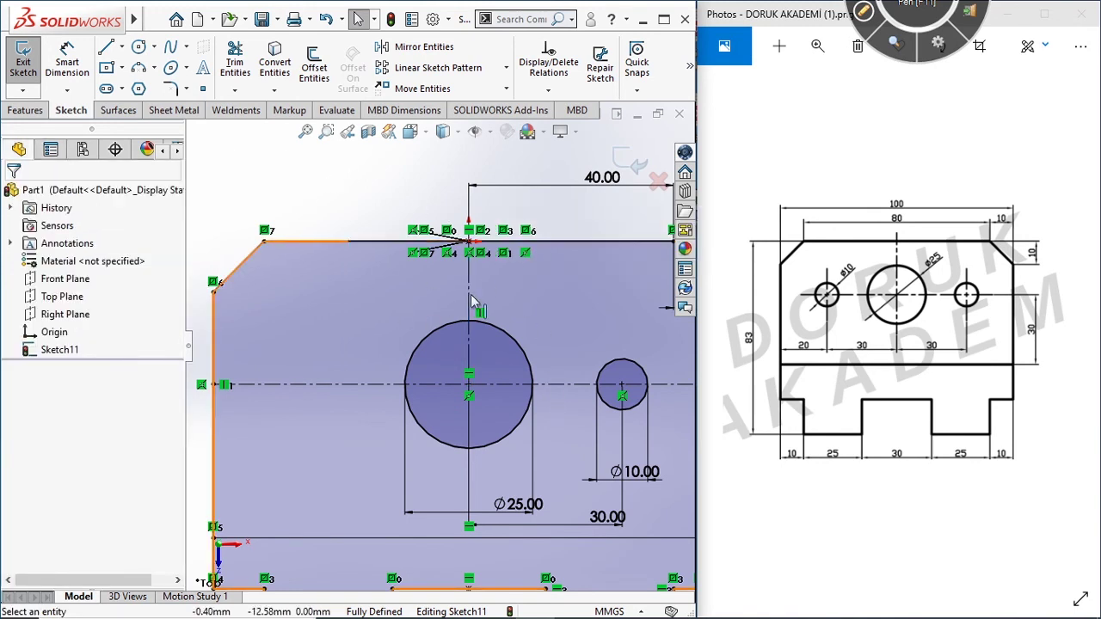
pyautogui.scroll(3, 509, 373)
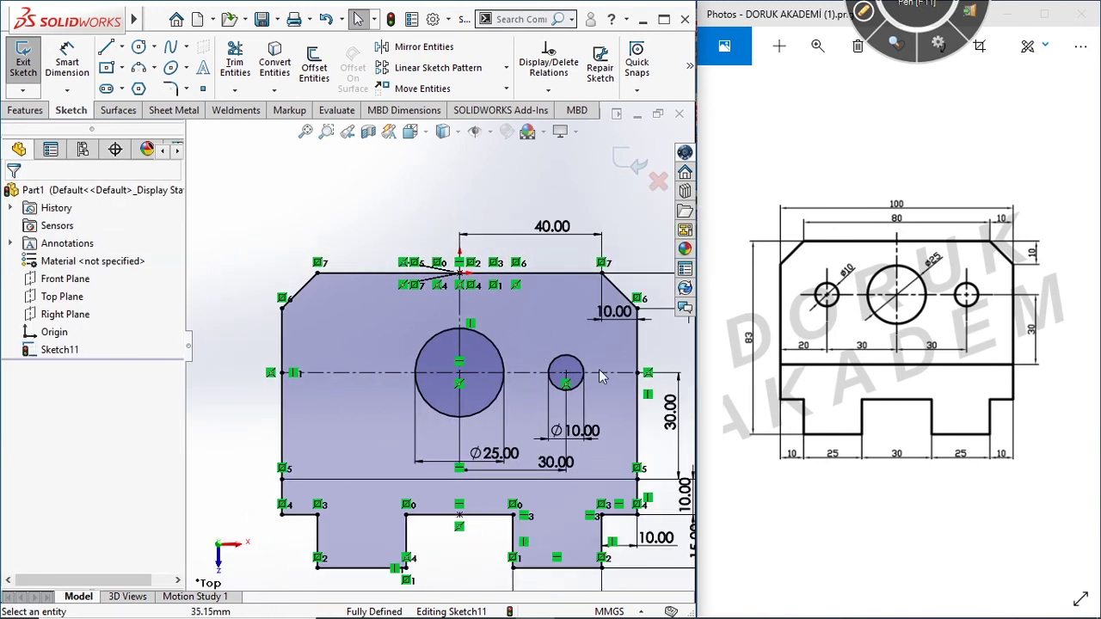
pyautogui.click(583, 370)
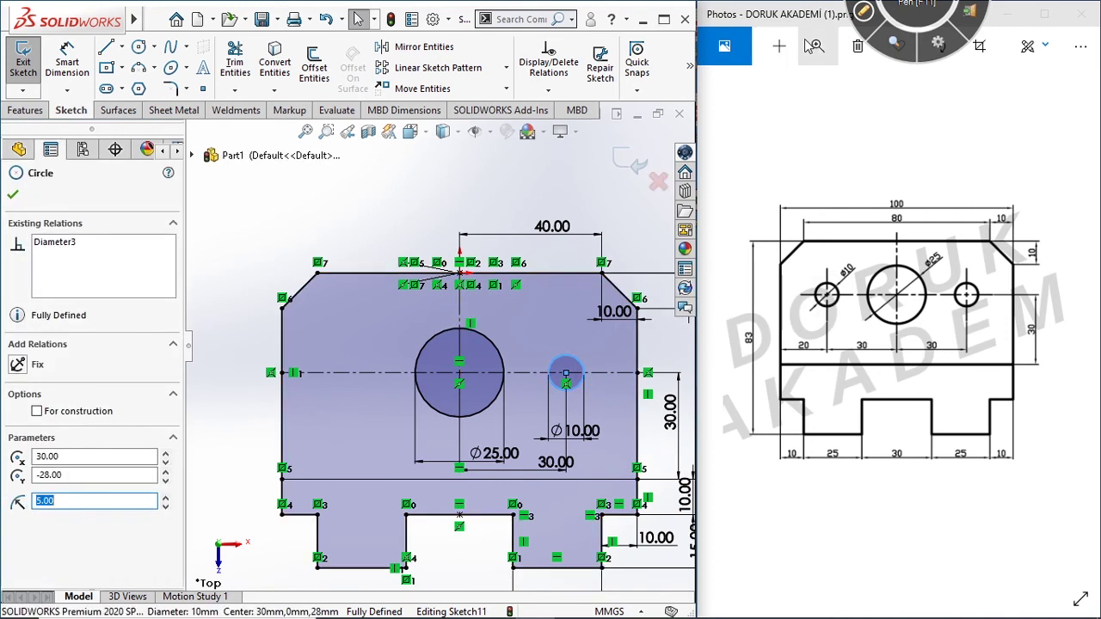
pyautogui.press('F11')
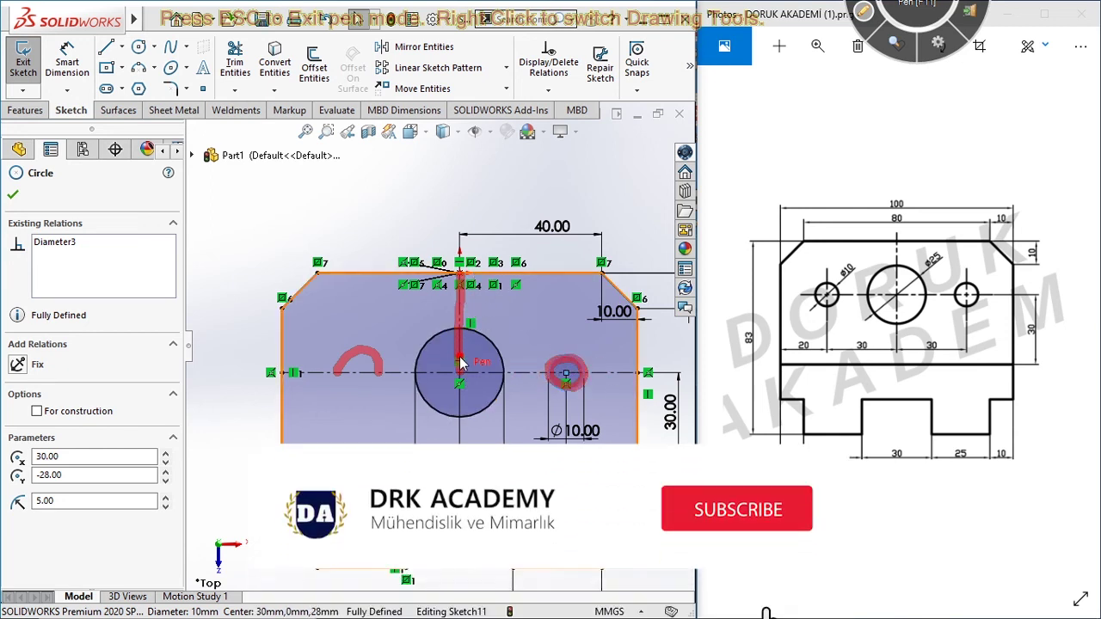
pyautogui.moveTo(496, 358); pyautogui.dragTo(409, 363)
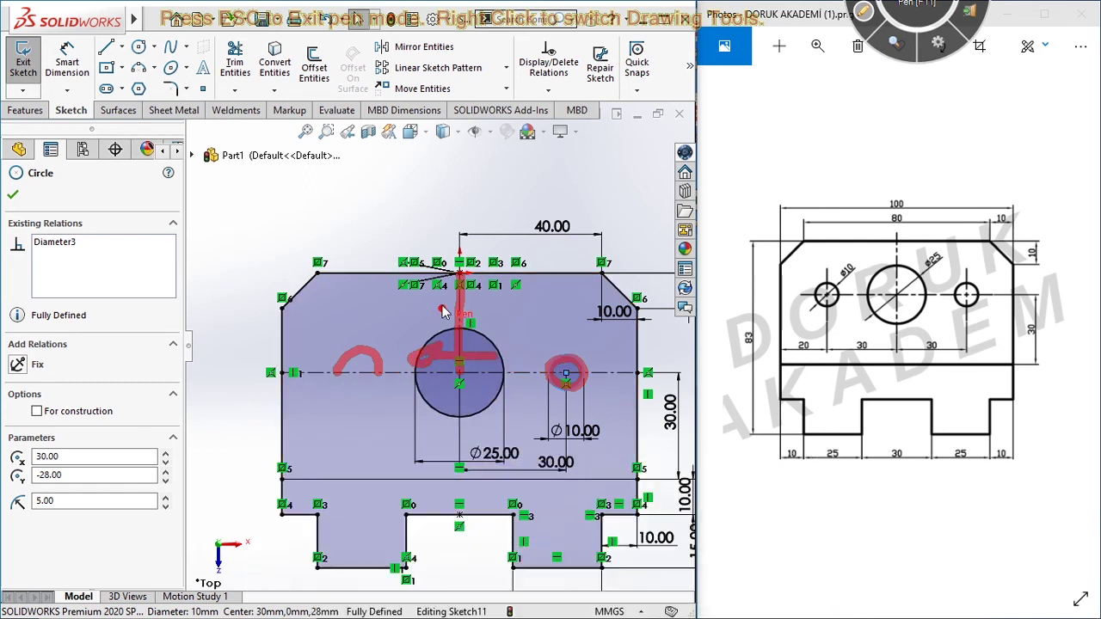
pyautogui.moveTo(459, 256); pyautogui.dragTo(459, 248)
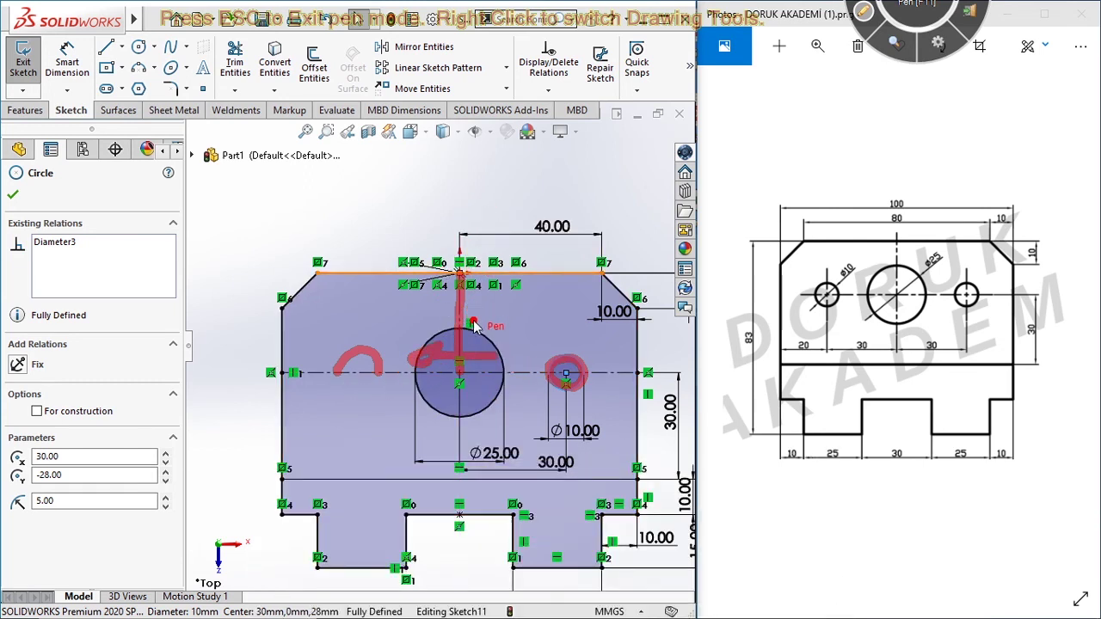
pyautogui.moveTo(460, 165); pyautogui.dragTo(464, 230)
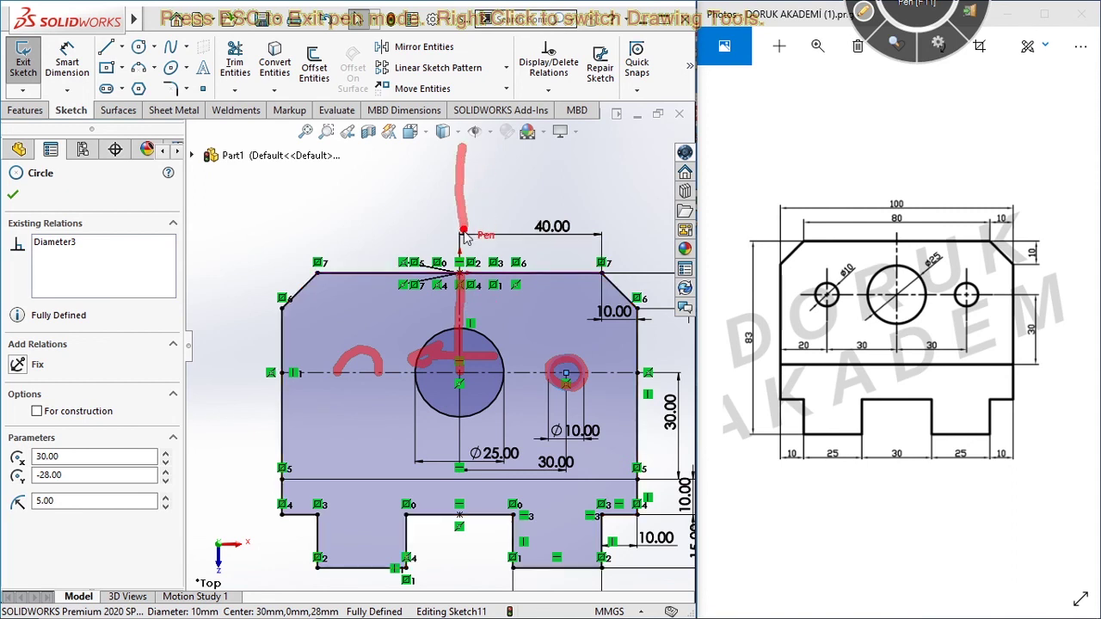
pyautogui.moveTo(462, 395); pyautogui.dragTo(461, 590)
pyautogui.moveTo(433, 551); pyautogui.dragTo(487, 555)
pyautogui.moveTo(460, 148); pyautogui.dragTo(460, 133)
pyautogui.moveTo(431, 185)
pyautogui.mouseDown()
pyautogui.moveTo(503, 177)
pyautogui.moveTo(512, 197)
pyautogui.mouseUp()
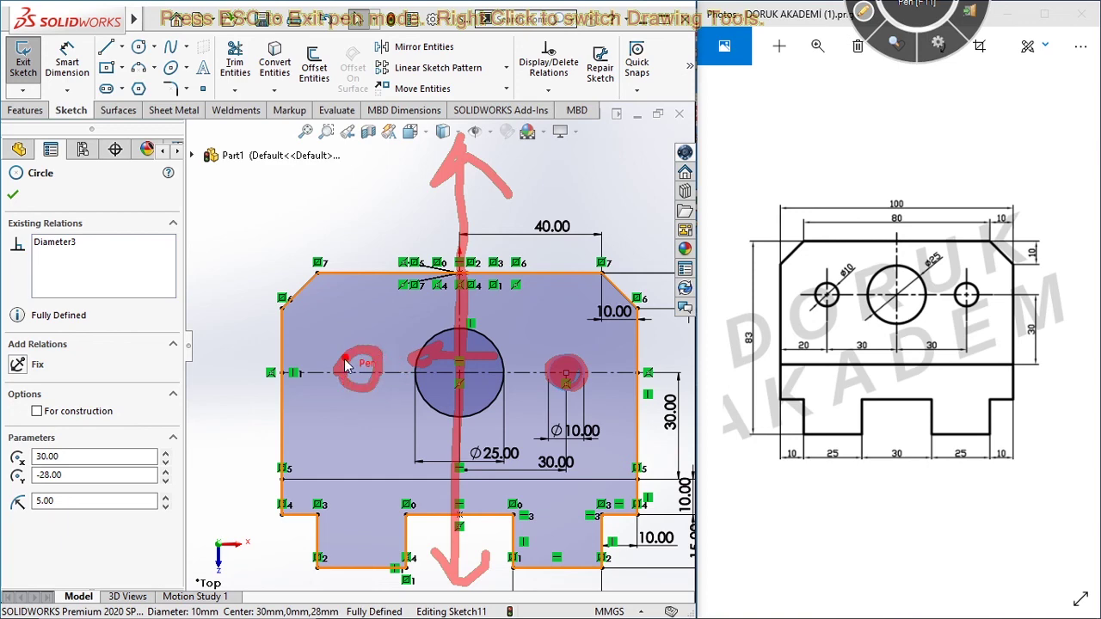
pyautogui.click(865, 13)
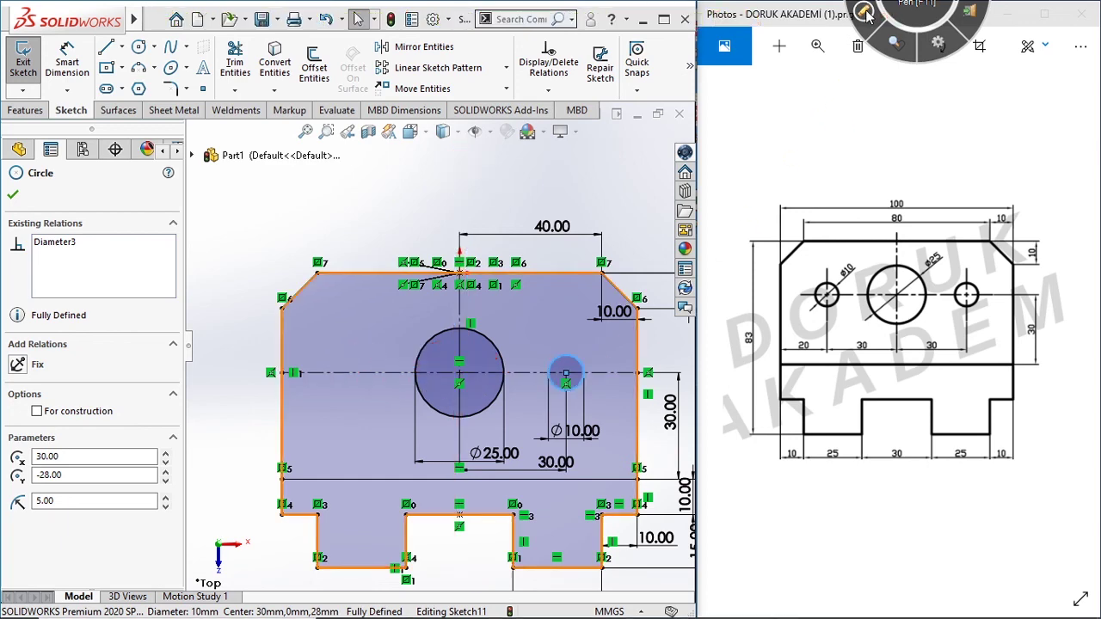
# Mirror the Ø10 circle about the vertical construction line to create the left Ø10 hole
pyautogui.click(440, 187)
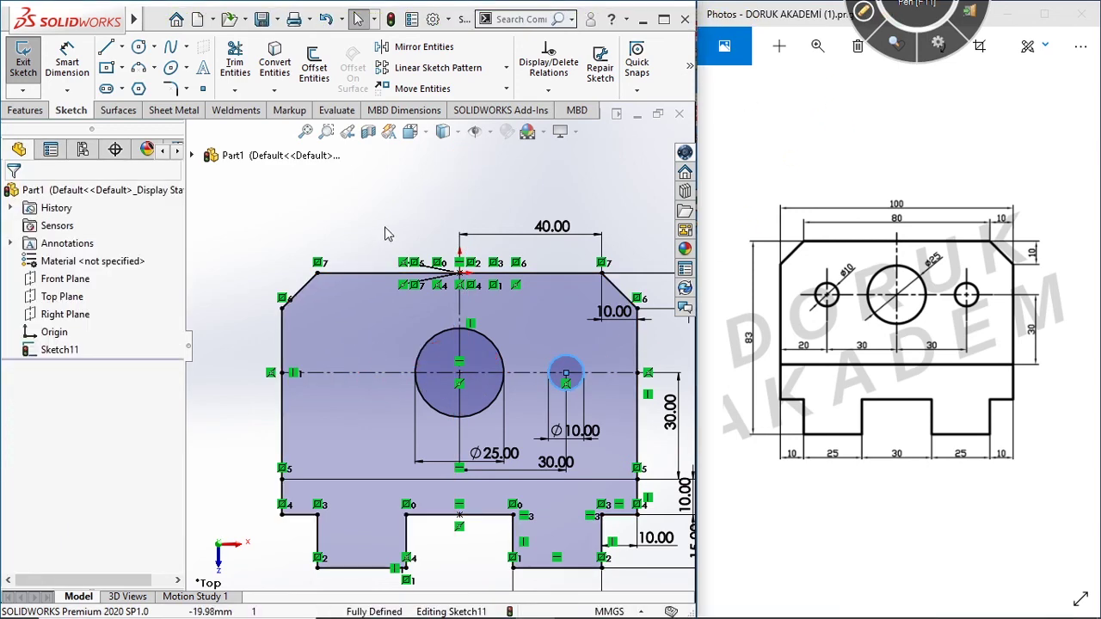
pyautogui.click(469, 50)
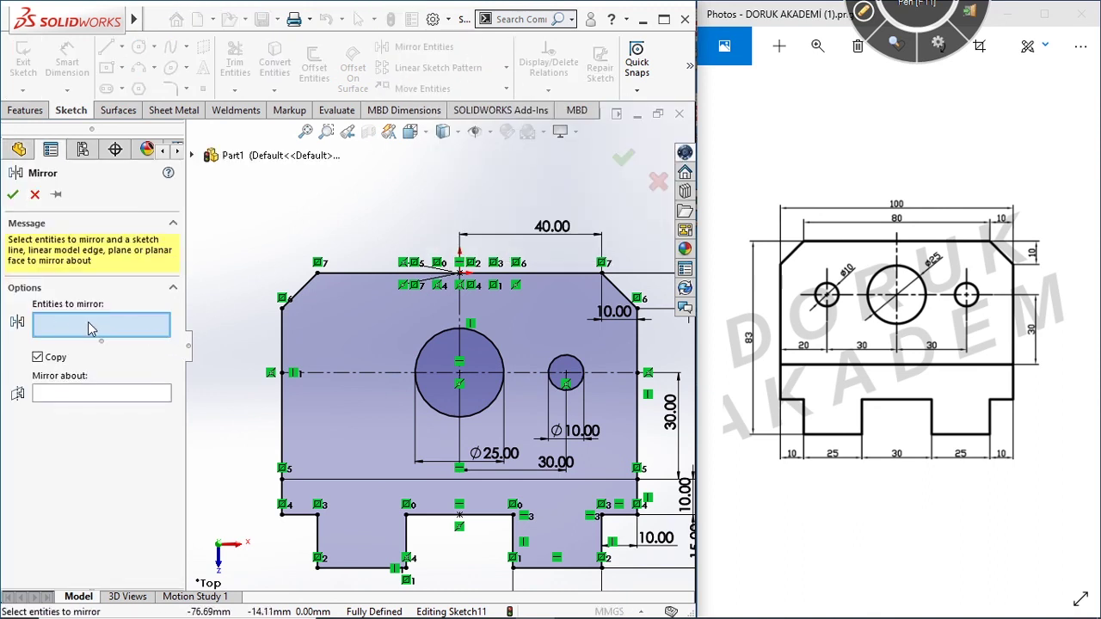
pyautogui.click(555, 365)
pyautogui.click(58, 398)
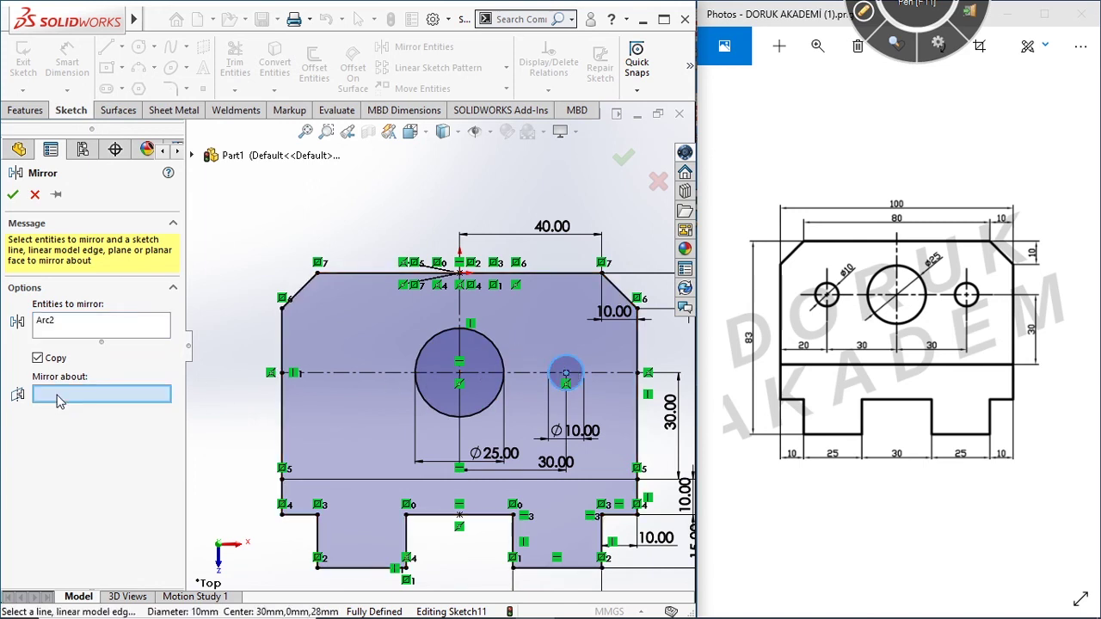
pyautogui.click(461, 318)
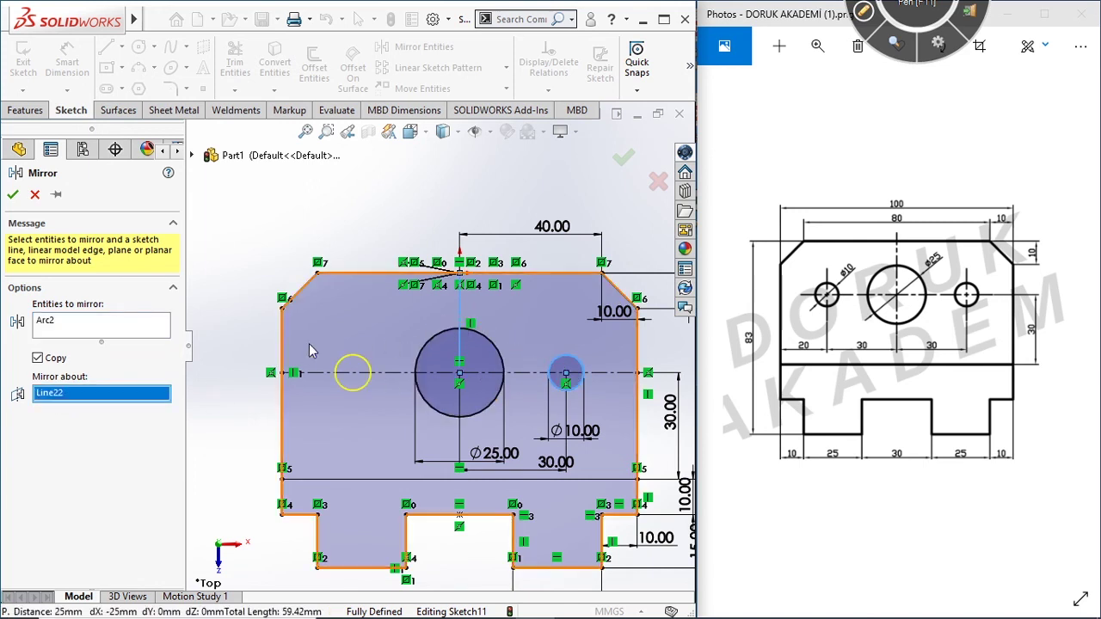
pyautogui.click(13, 195)
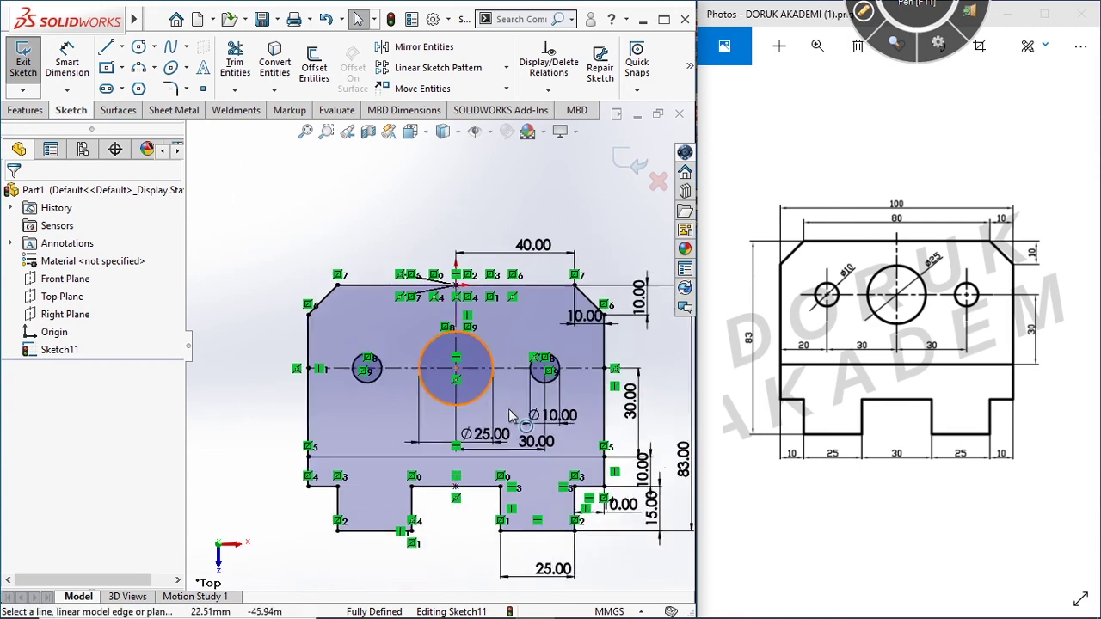
pyautogui.scroll(2, 509, 408)
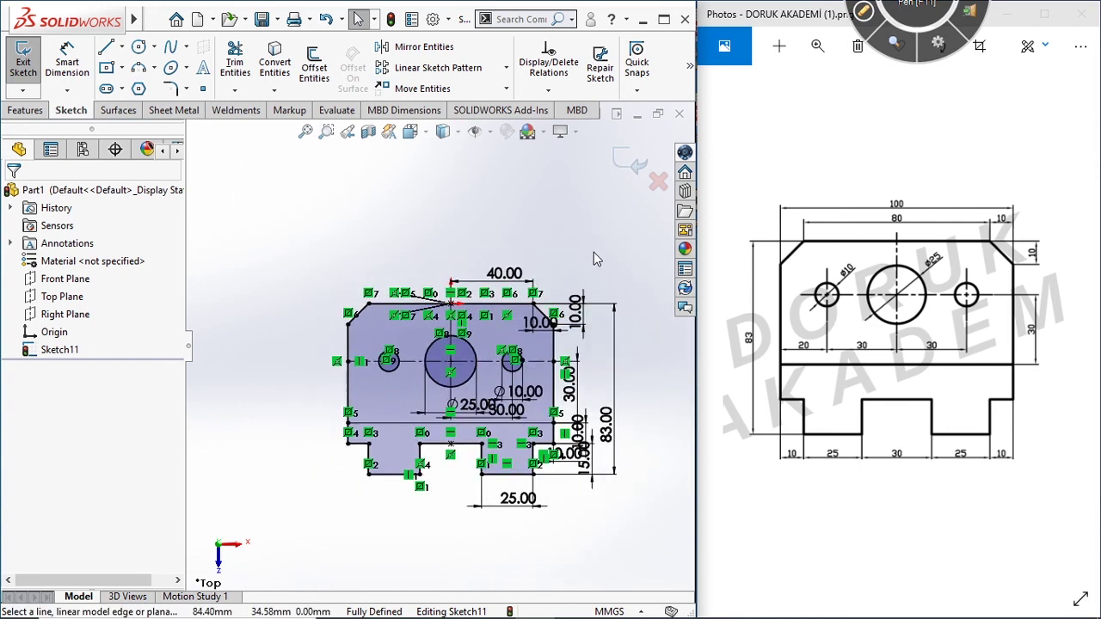
# Zoom out on the sketch and fit the whole reference drawing in the Photos window
pyautogui.press('z')
pyautogui.press('z')
pyautogui.click(817, 46)
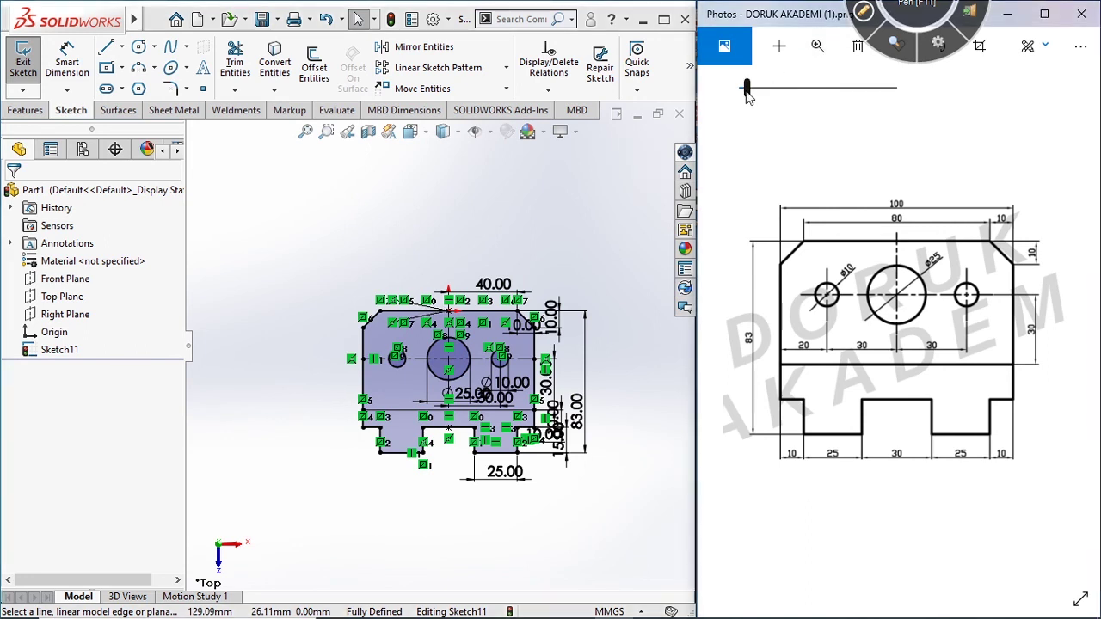
pyautogui.scroll(-2, 803, 170)
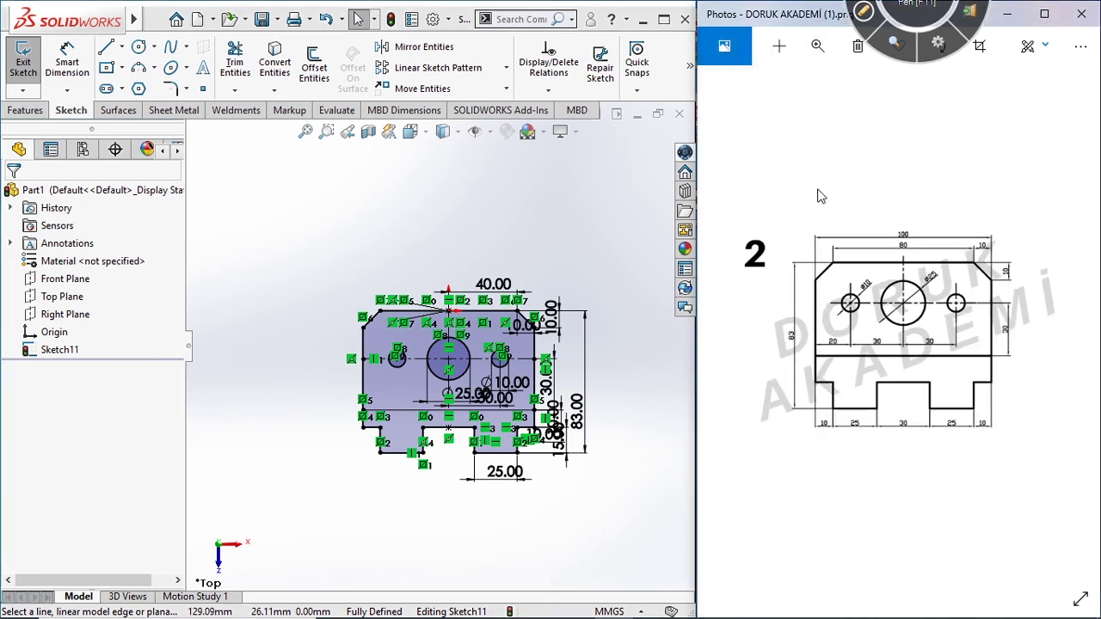